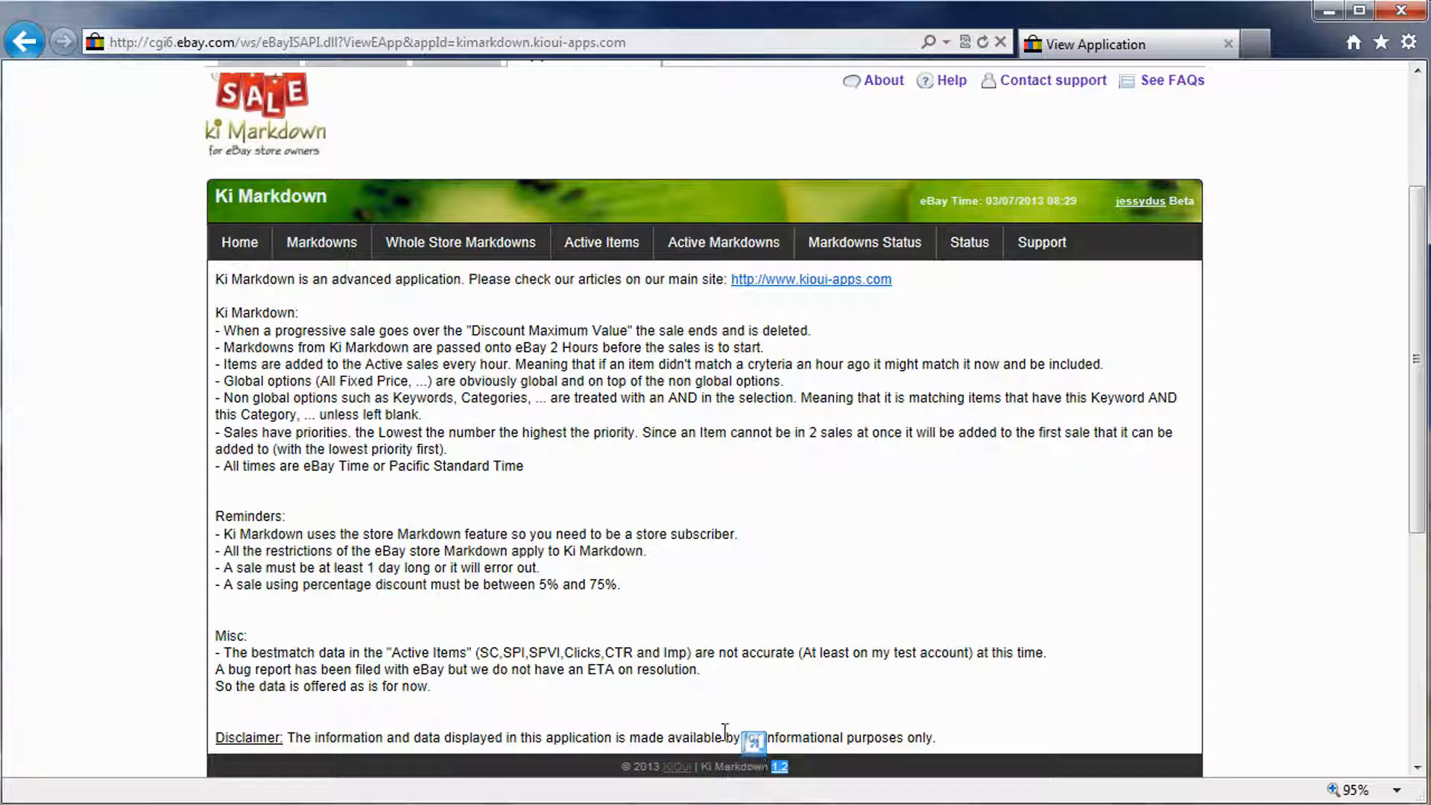
View the Ki Markdown version history, and return to the home page.
left_click(780, 767)
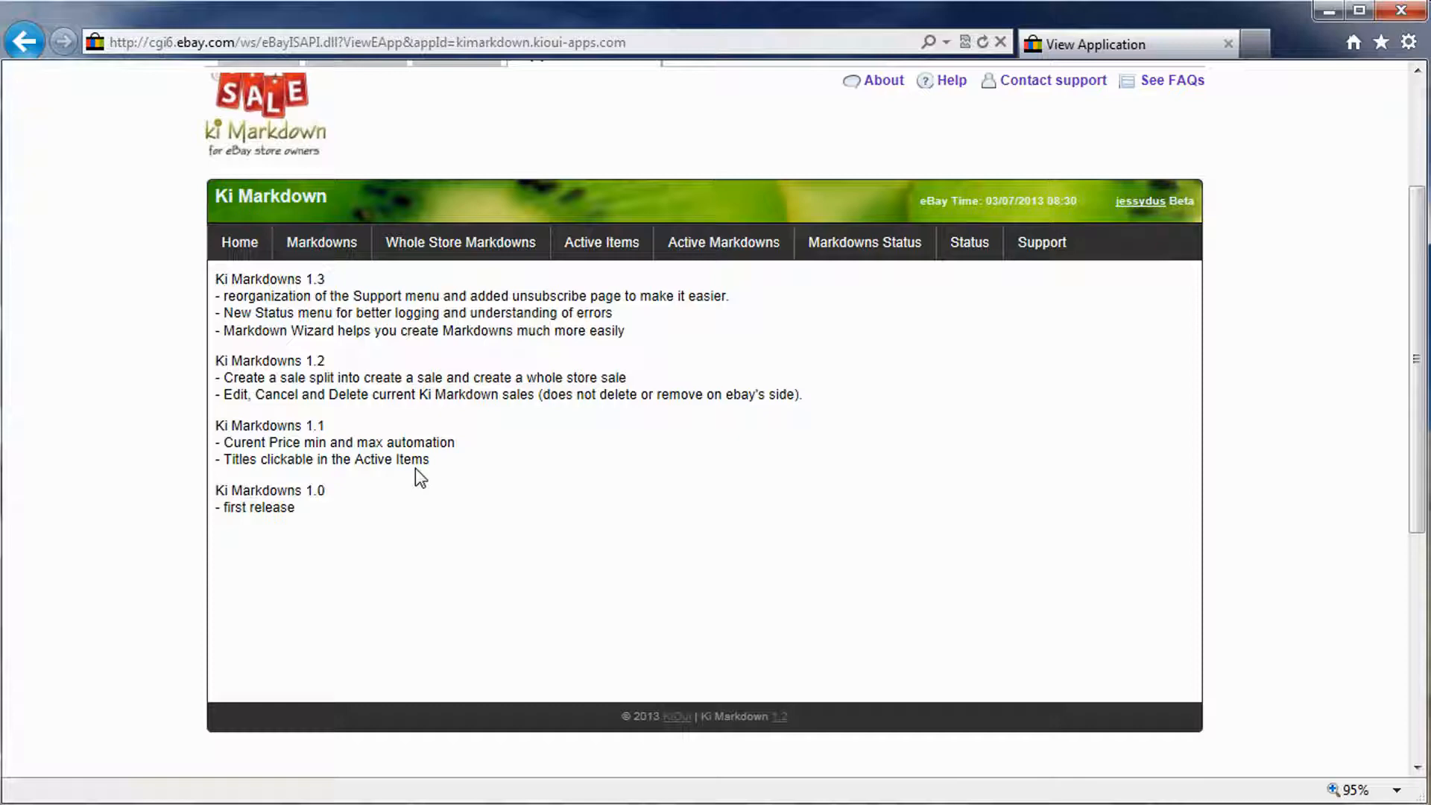
left_click(247, 248)
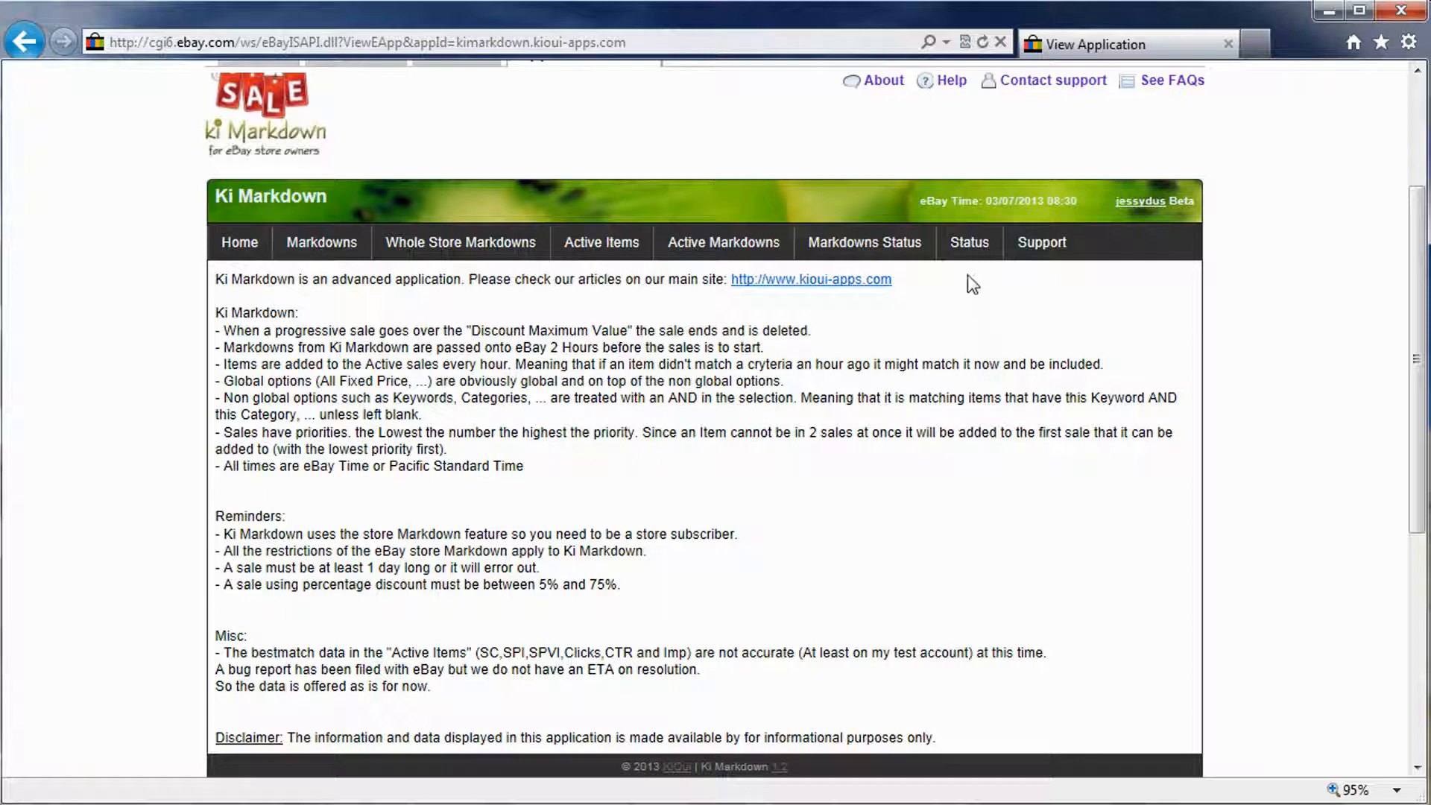
Open the Status Of Markdowns page and go through the sales scheduler log.
mouse_move(969, 248)
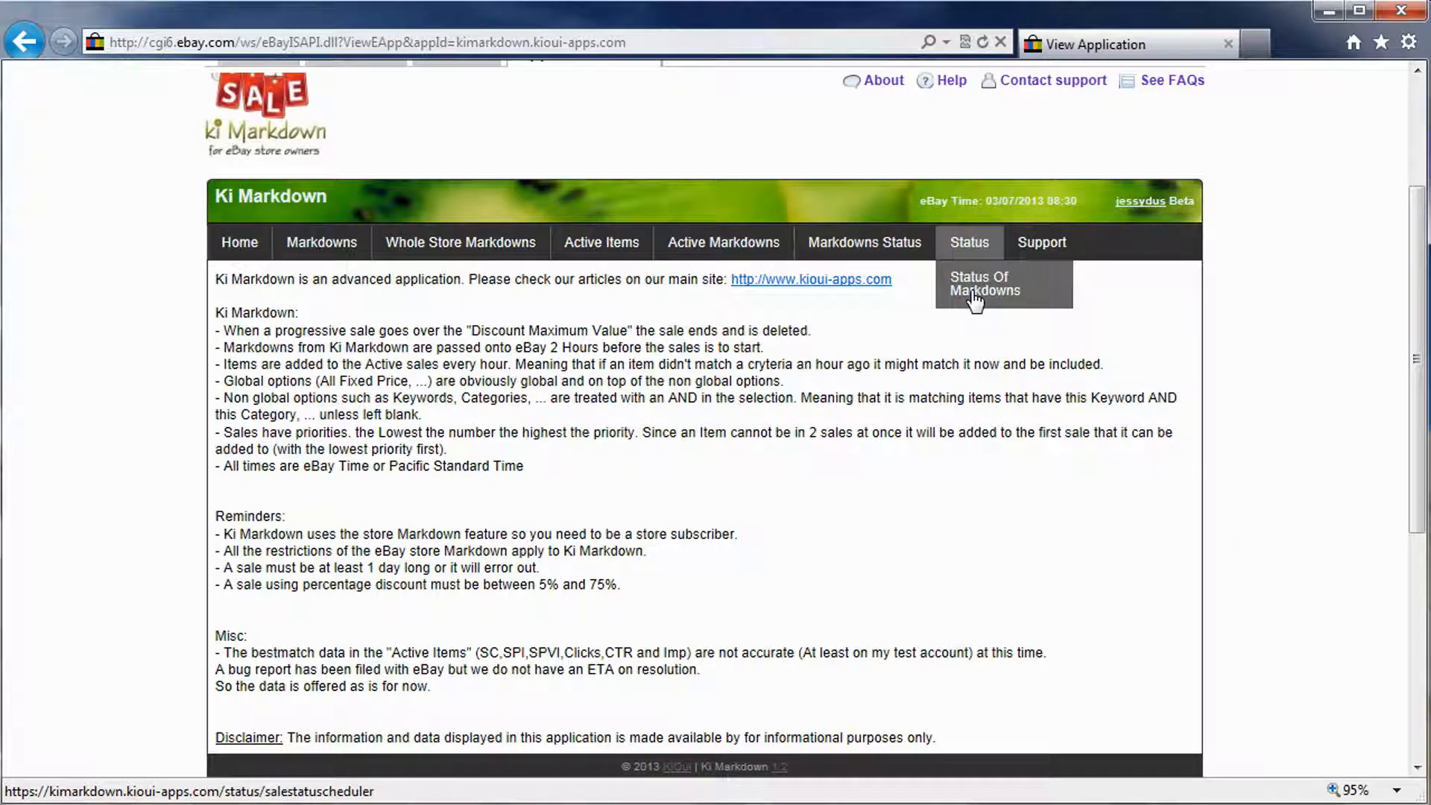
left_click(972, 294)
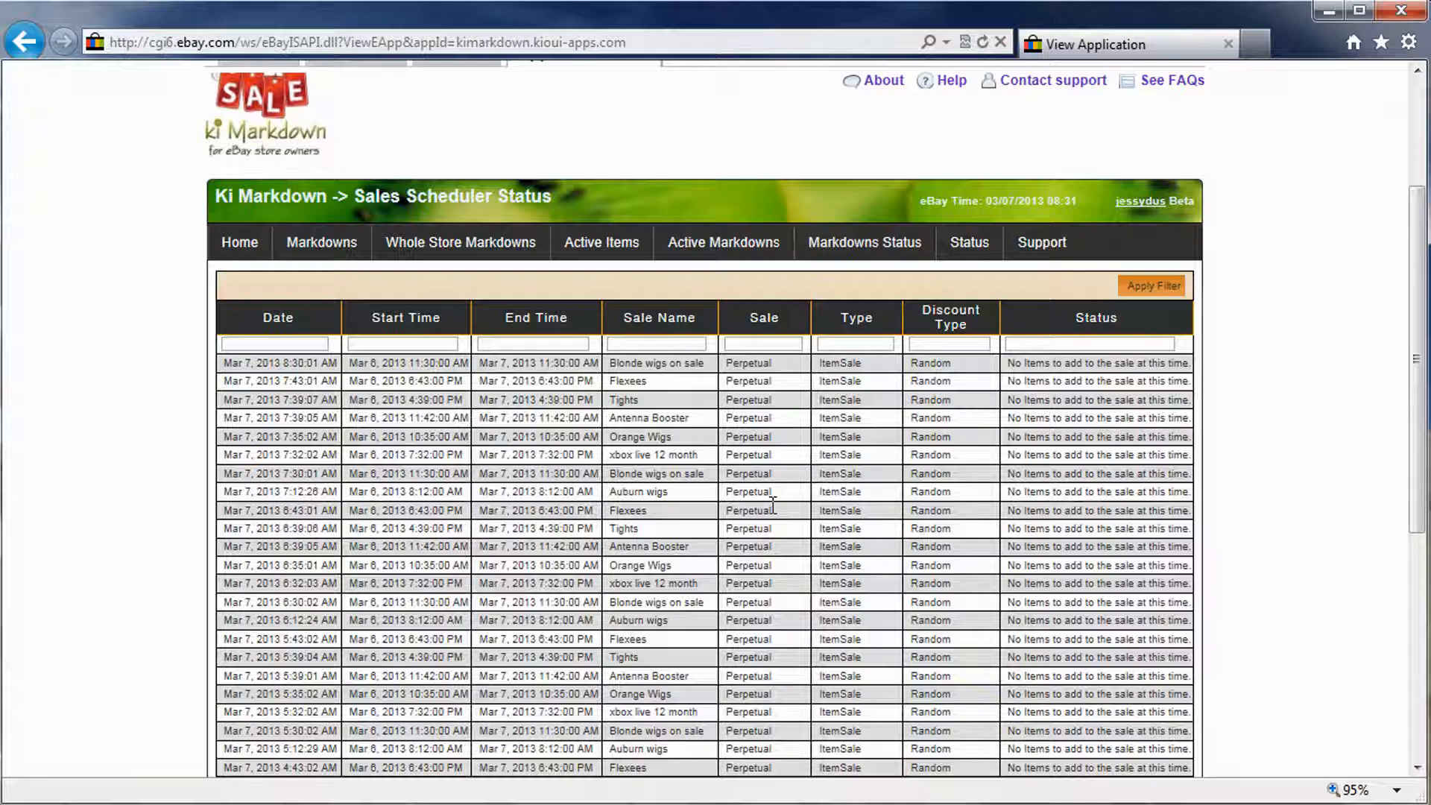
scroll(773, 507, "down", 3)
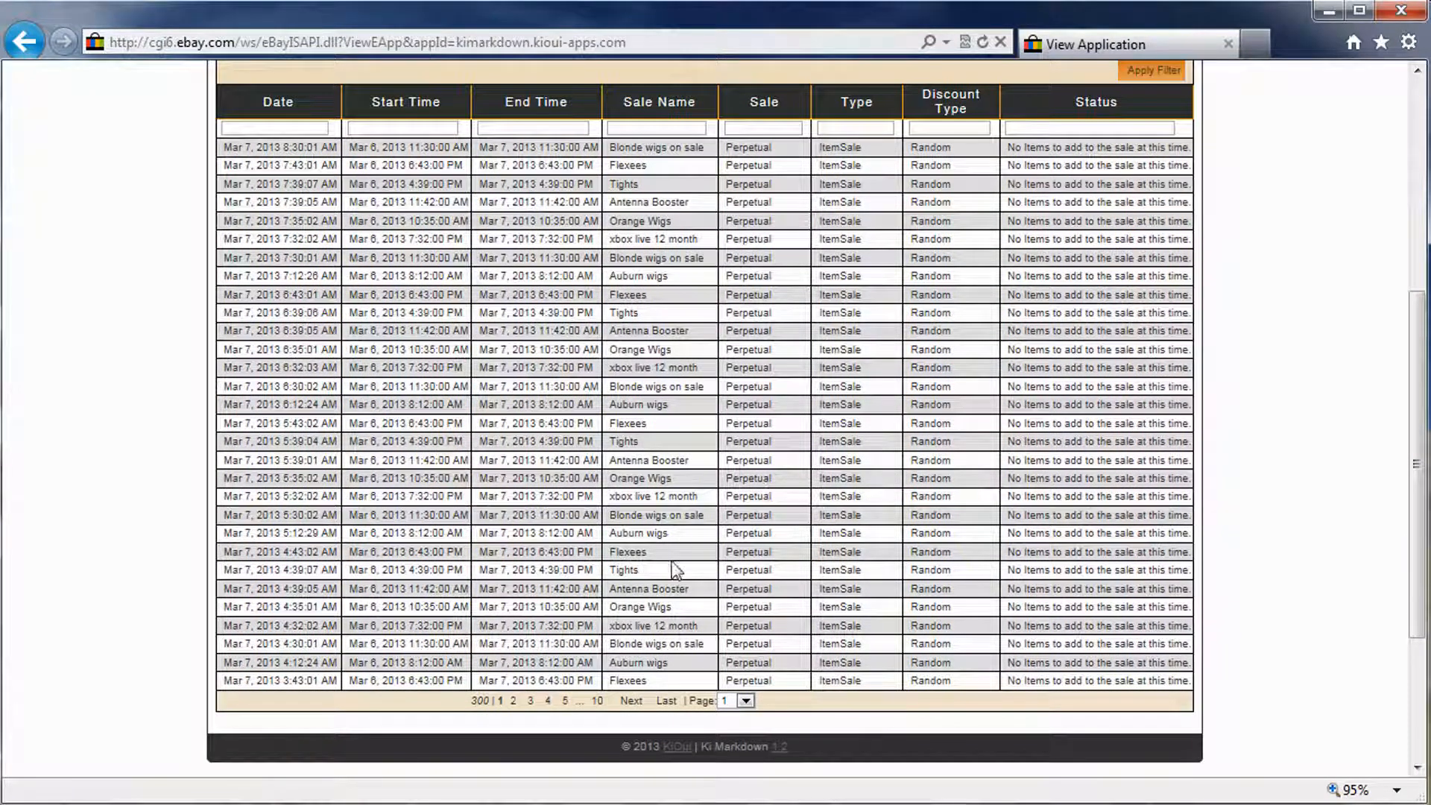
Filter the sales scheduler log by the sale name "Flexees".
left_click_drag(645, 682, 641, 127)
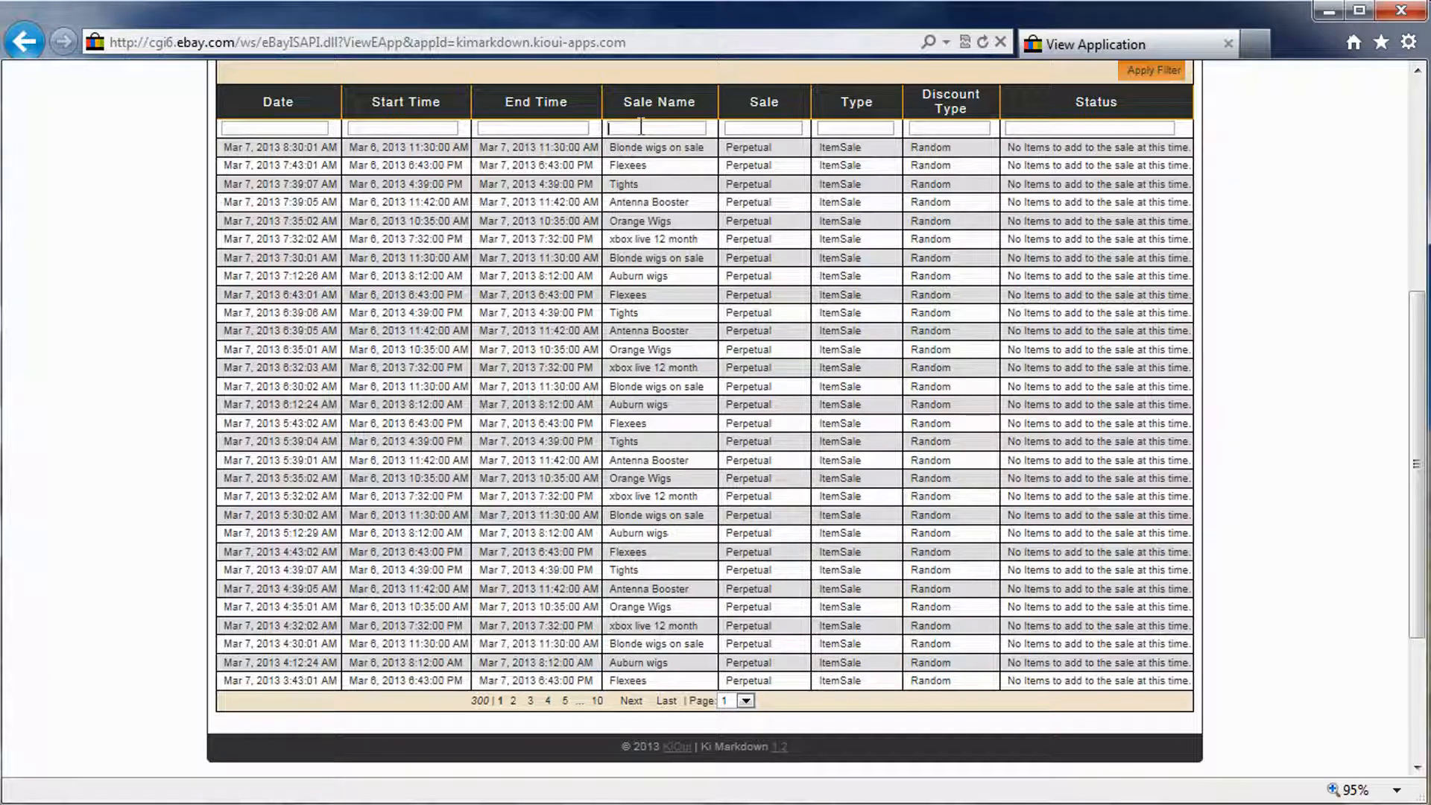
right_click(640, 127)
left_click(626, 128)
type("Flexees")
left_click(1153, 75)
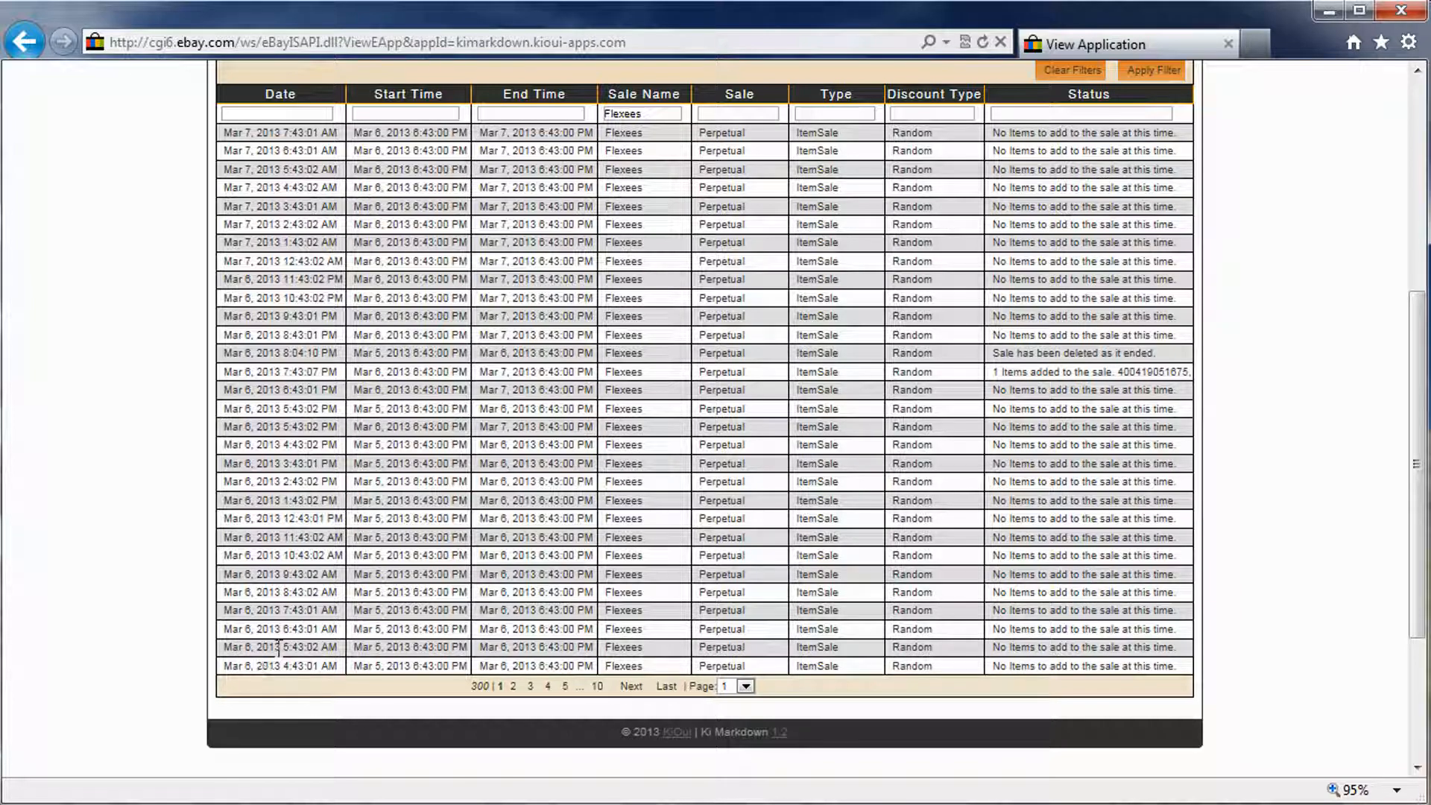
Examine the status messages and log times of the Flexees entries, including the item-added and sale-deleted rows.
left_click_drag(1010, 666, 1103, 612)
left_click(1031, 519)
left_click_drag(1080, 519, 1084, 497)
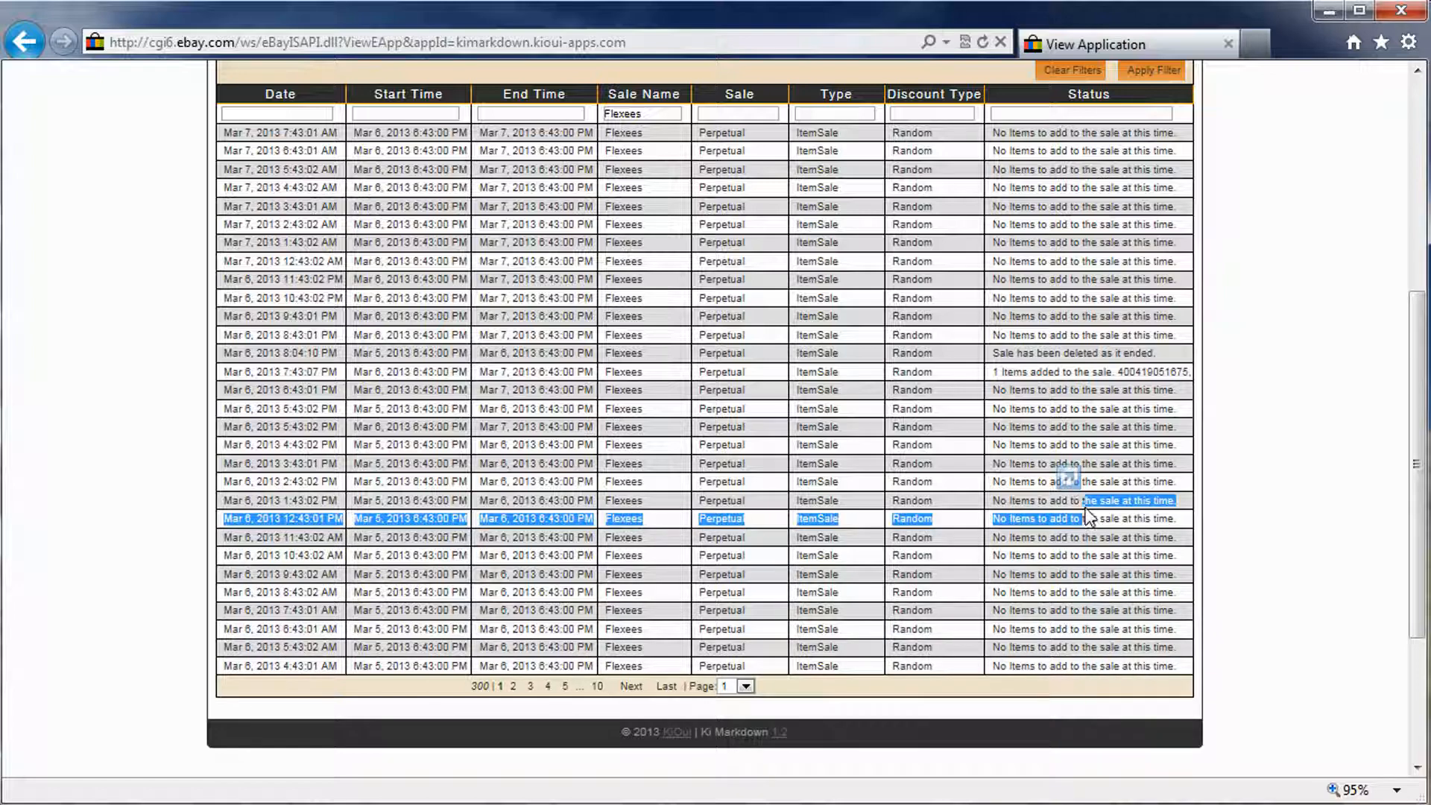
left_click(1000, 389)
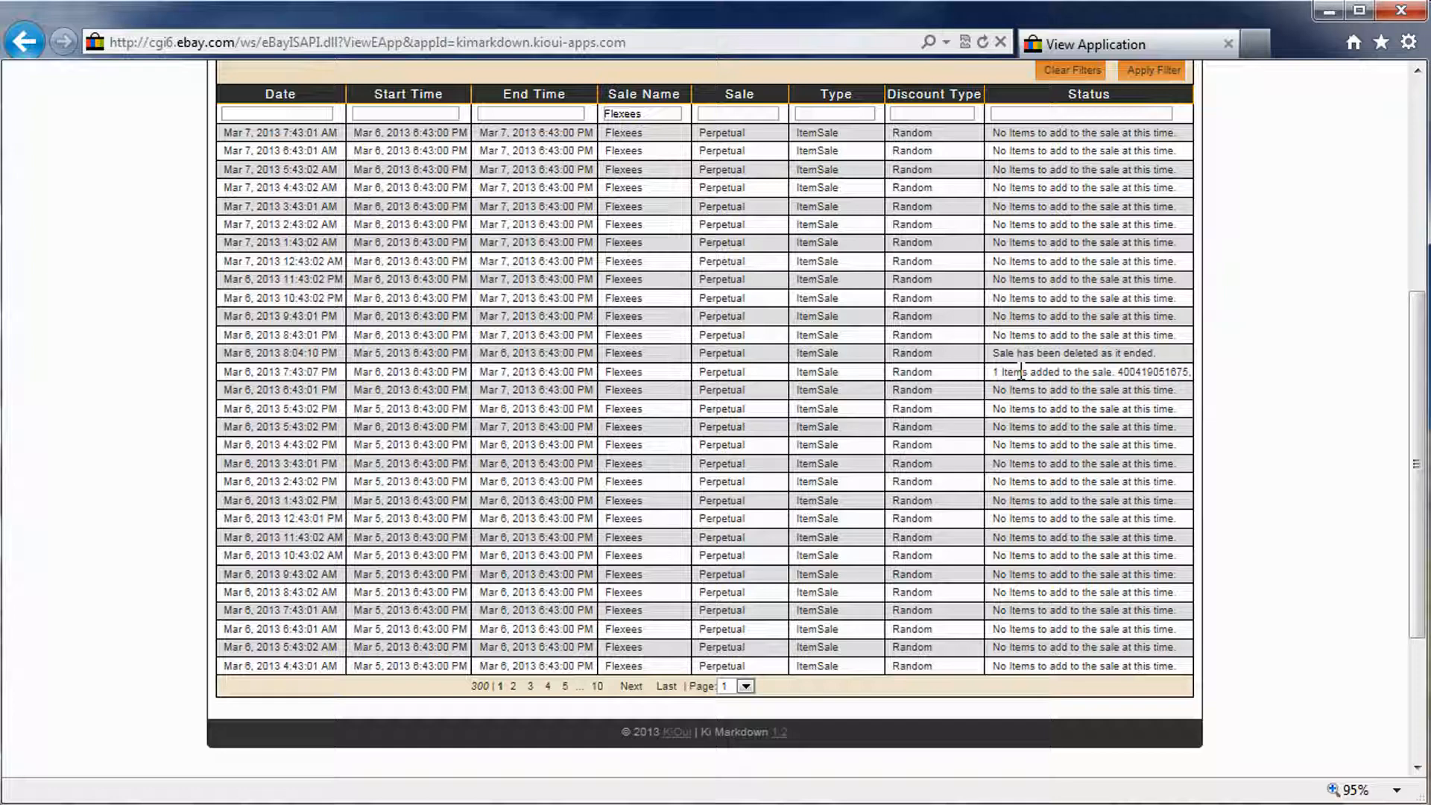
double_click(1131, 373)
left_click(1018, 379)
left_click_drag(282, 353, 304, 352)
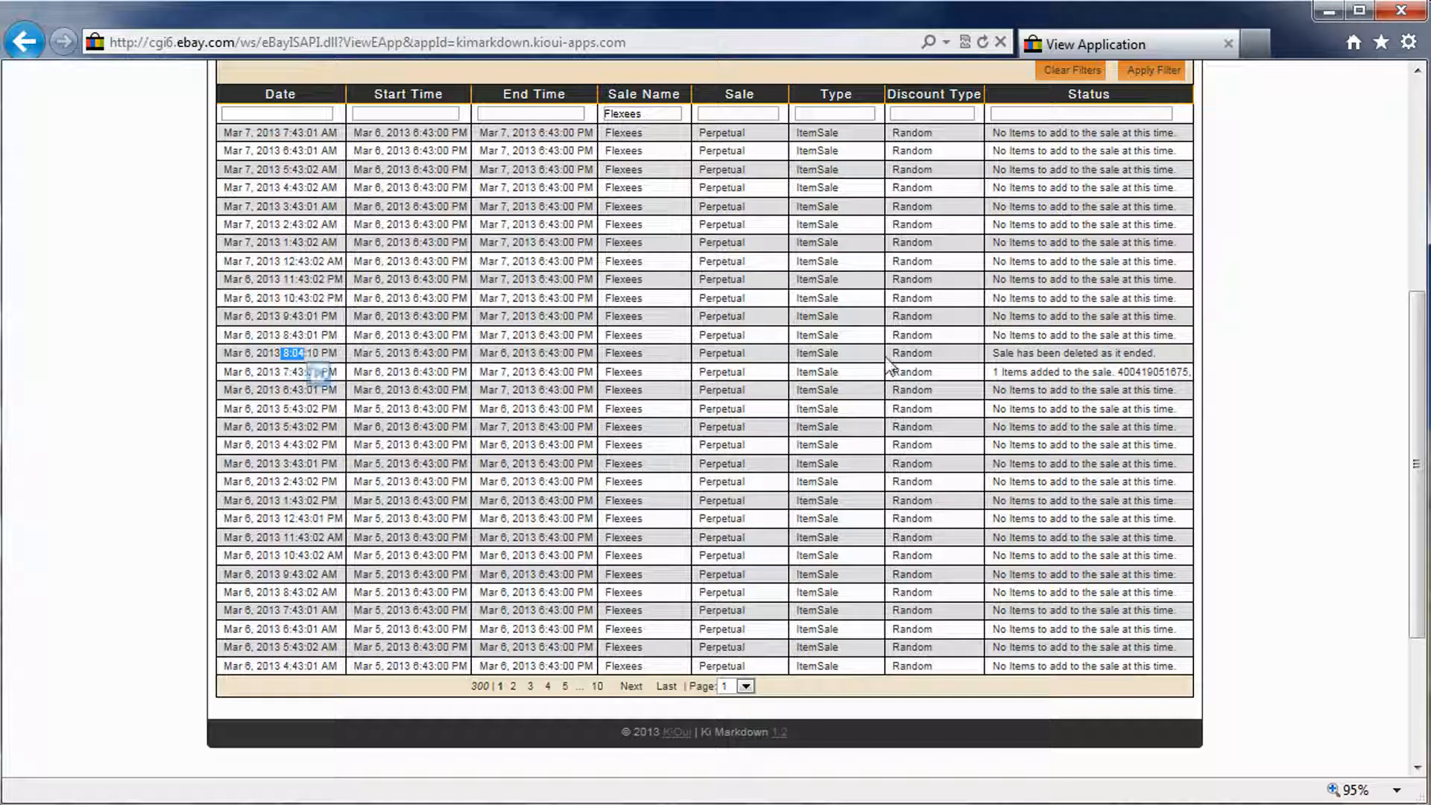
left_click_drag(1015, 360, 1115, 358)
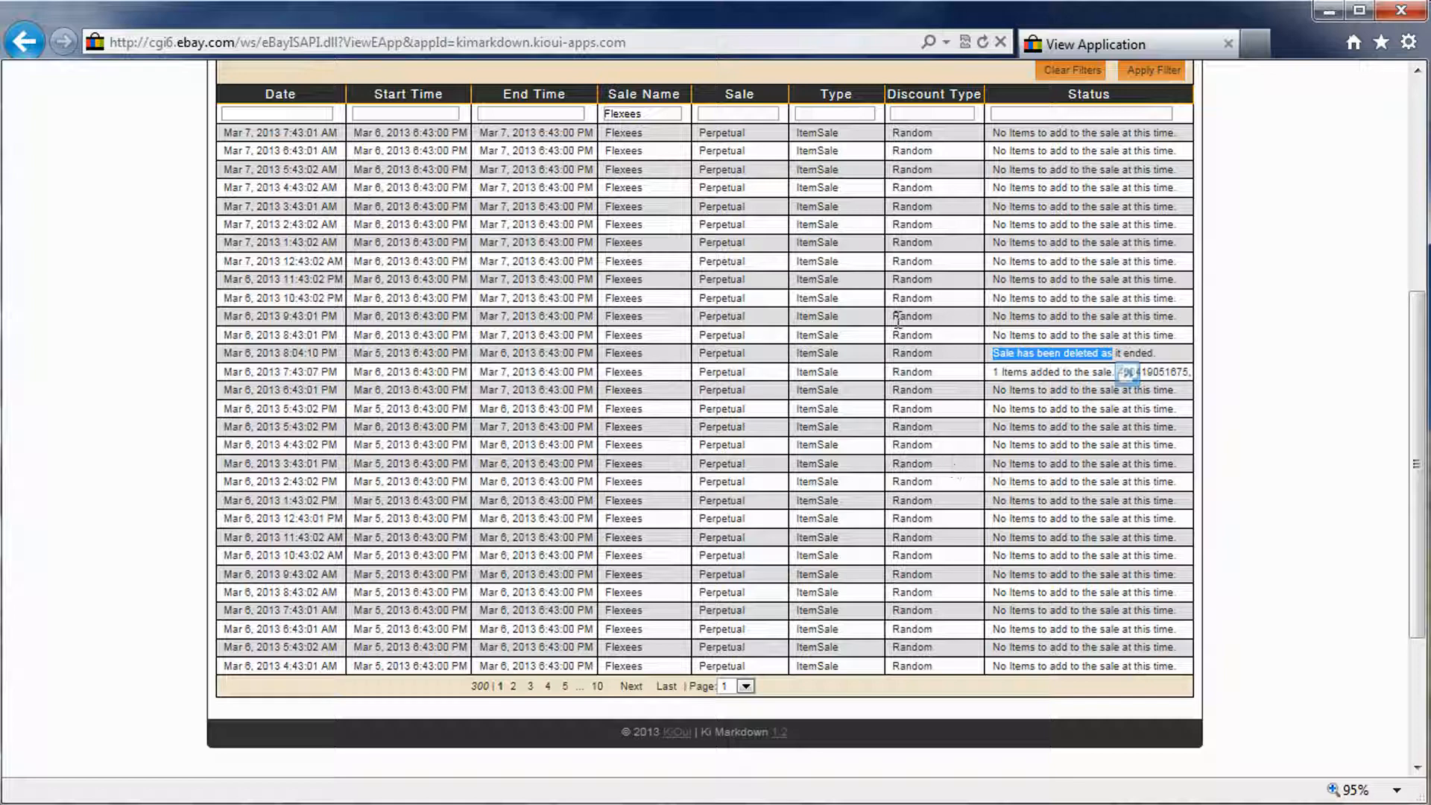
Clear the current filter and filter the log by the sale name "black wig".
scroll(812, 425, "up", 3)
left_click(1059, 286)
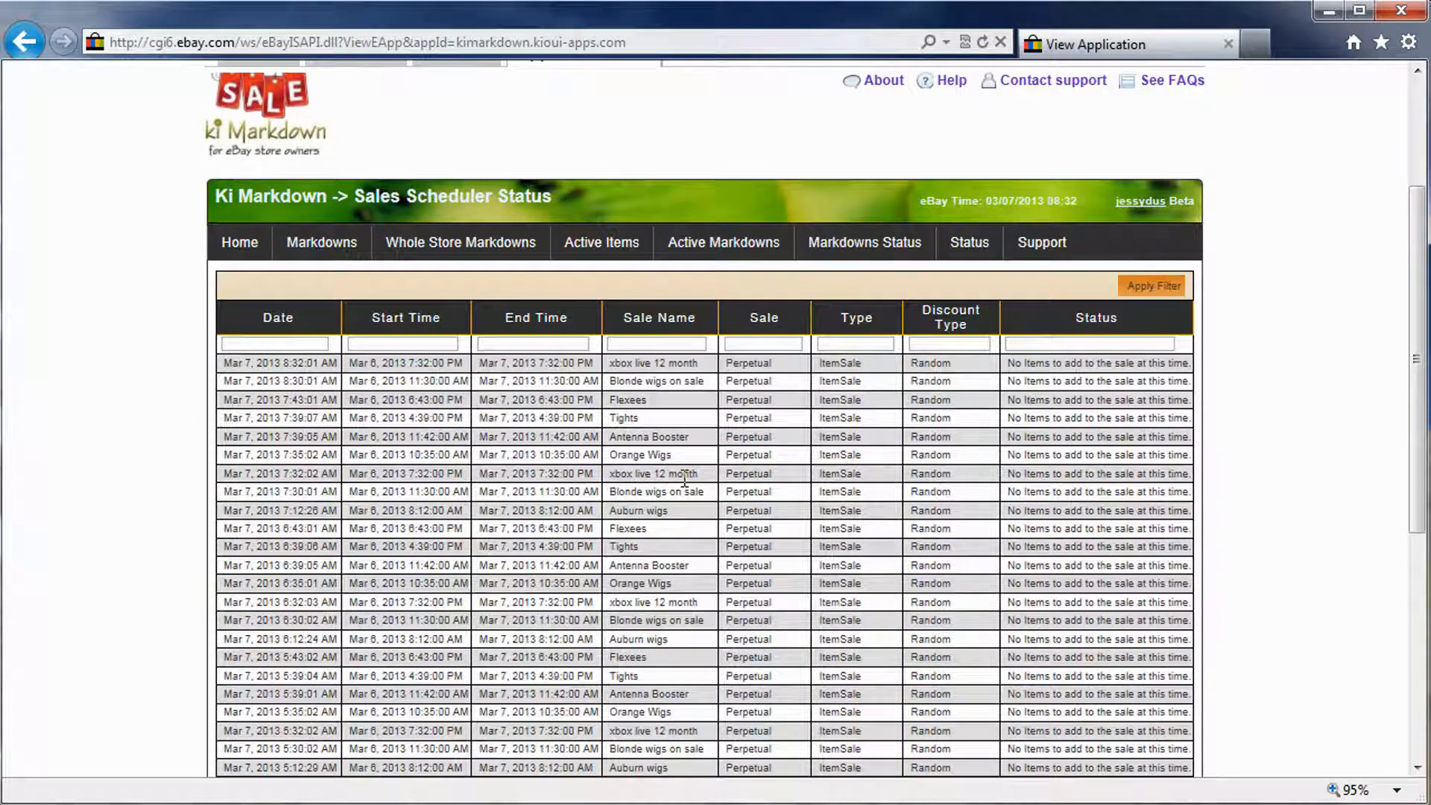
left_click(642, 344)
type("black wig")
key("Return")
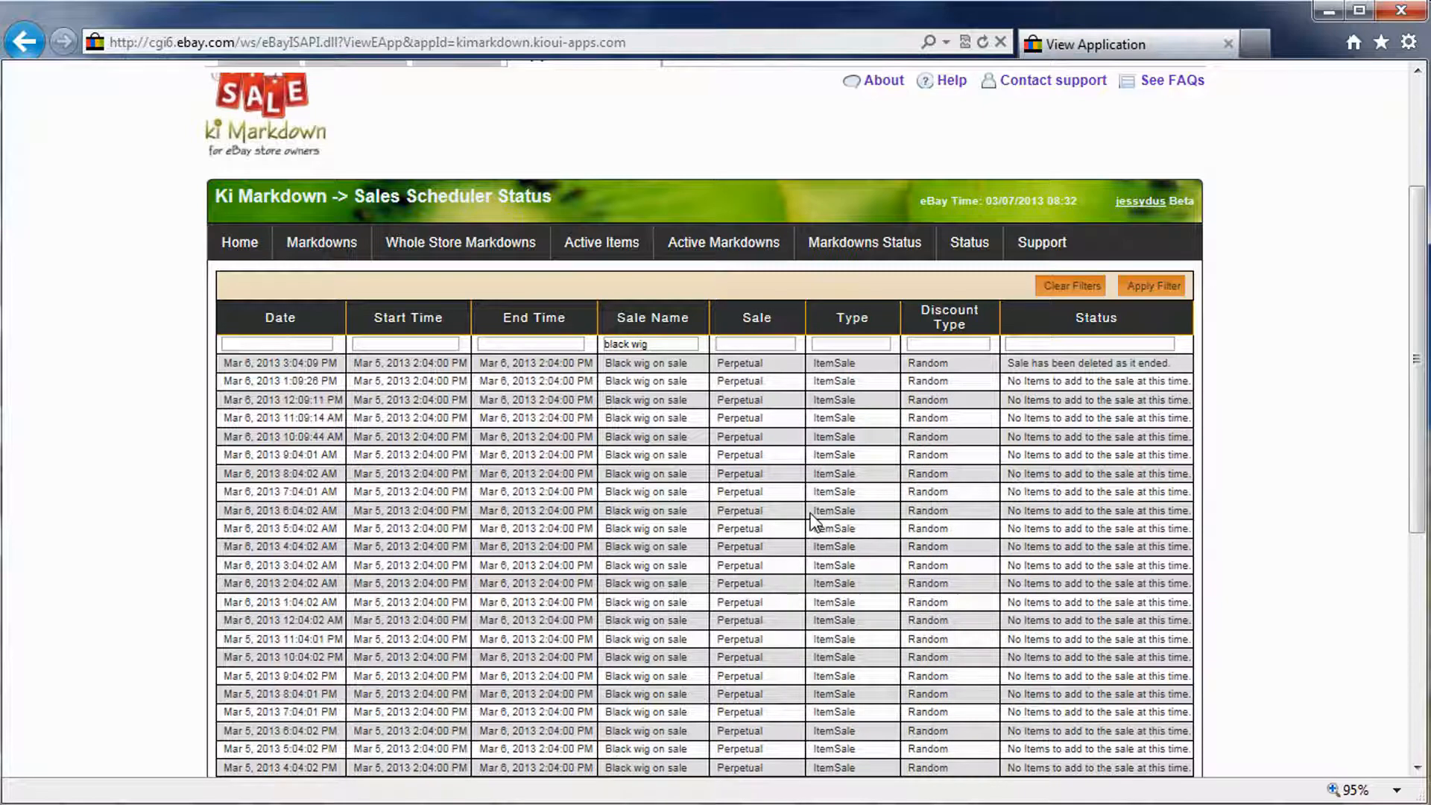
Examine the status messages of the black wig entries on the first results page.
scroll(816, 522, "down", 2)
scroll(815, 522, "down", 1)
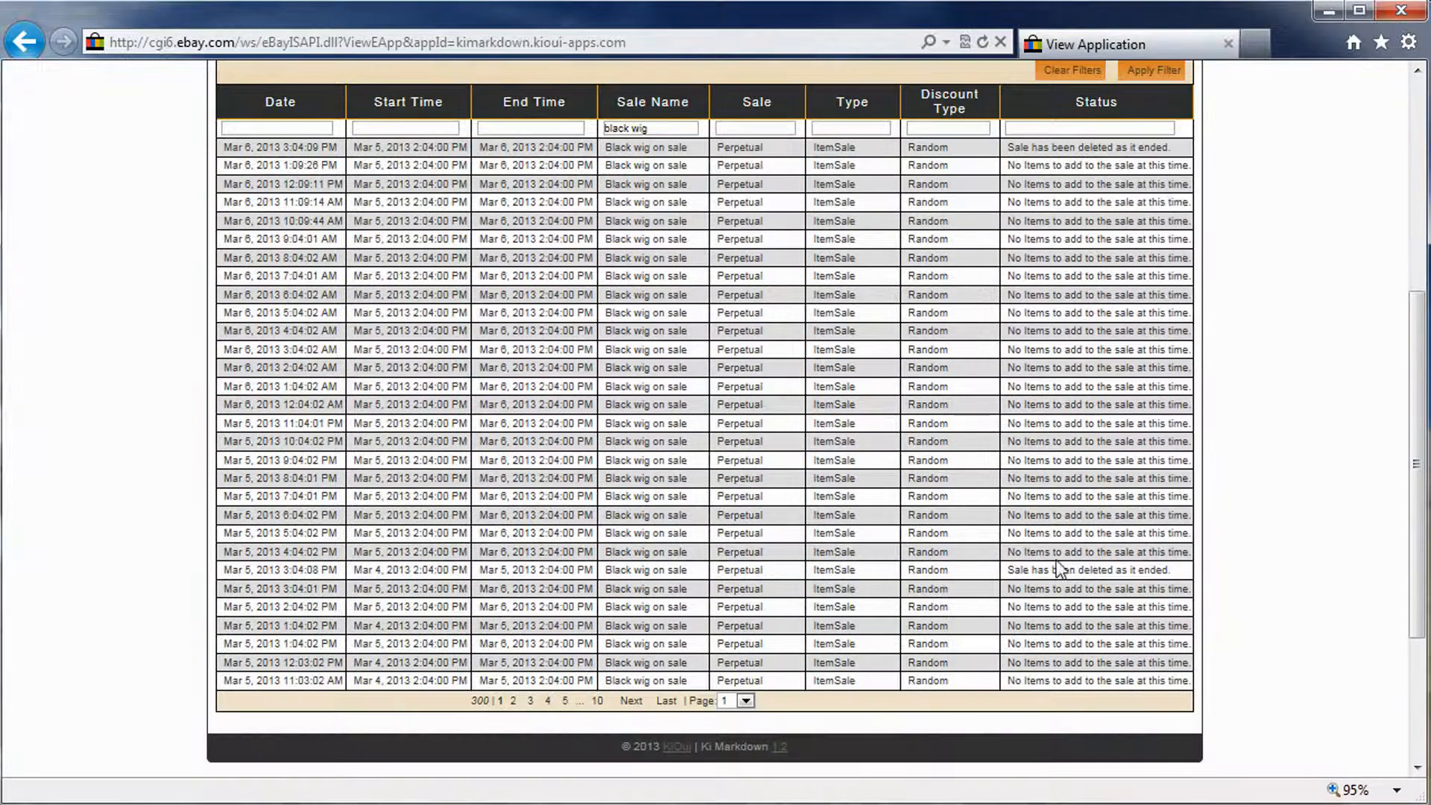
left_click_drag(1084, 533, 1027, 218)
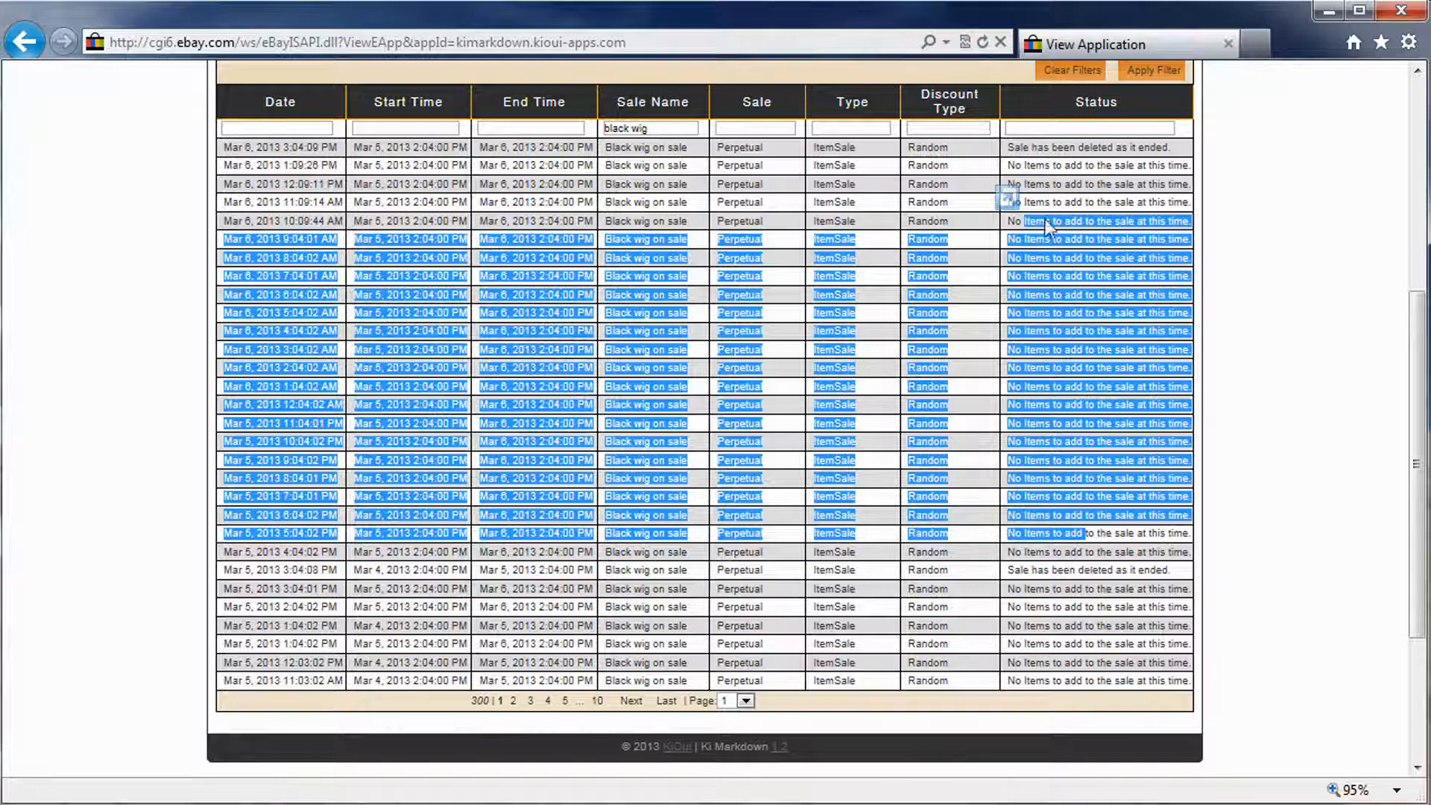
Review the oldest black wig log entries on the last results page and page back to the first page.
left_click(663, 704)
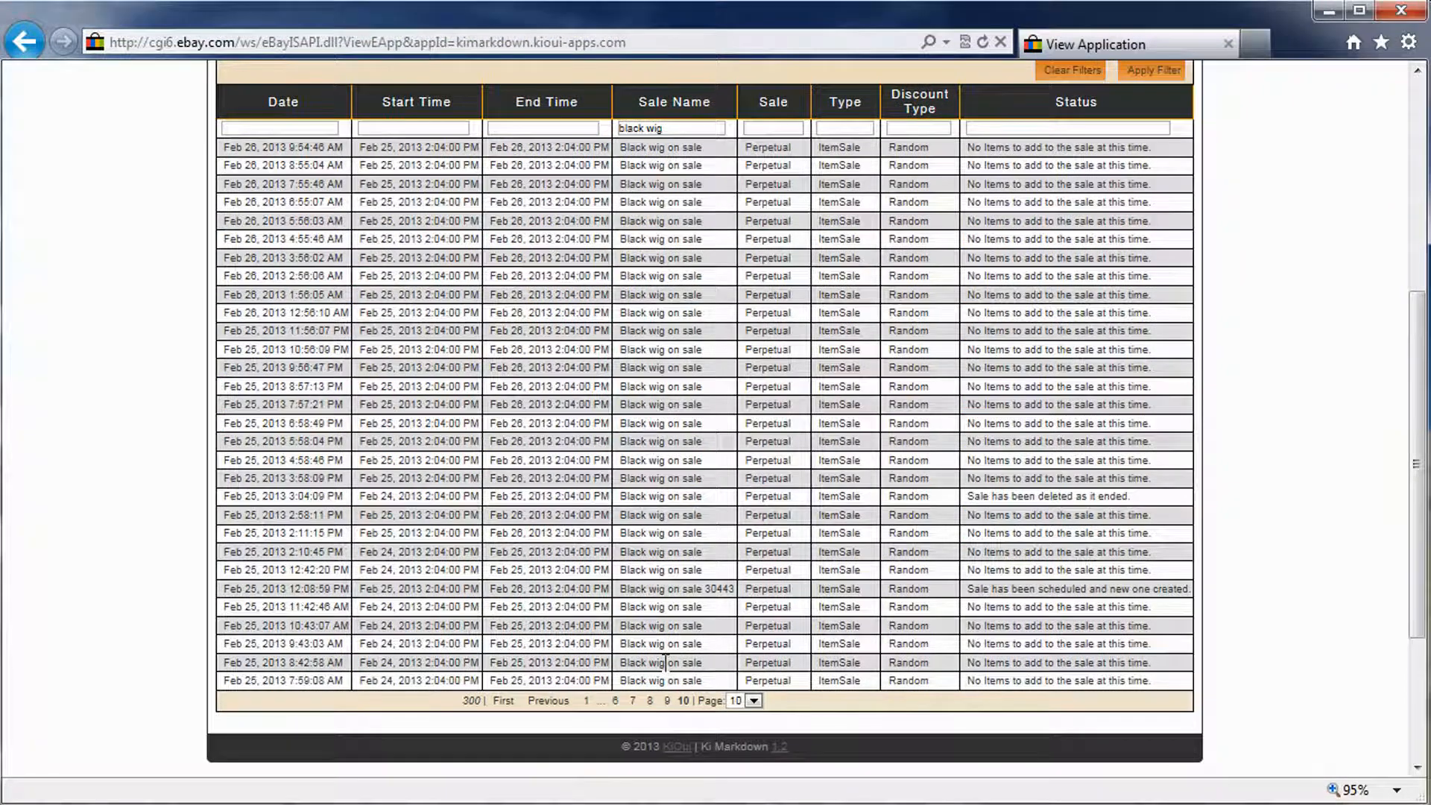
left_click(503, 701)
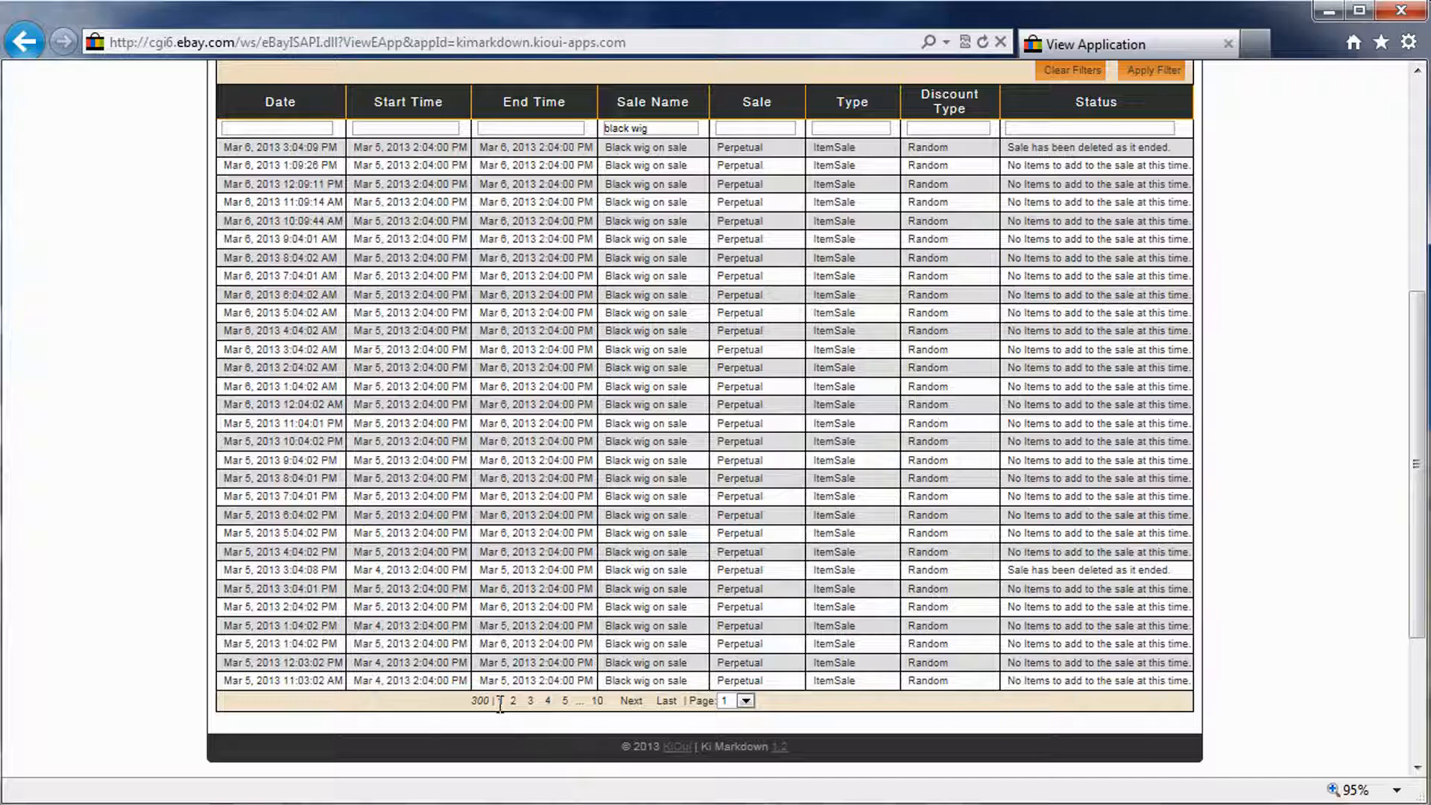
left_click(667, 704)
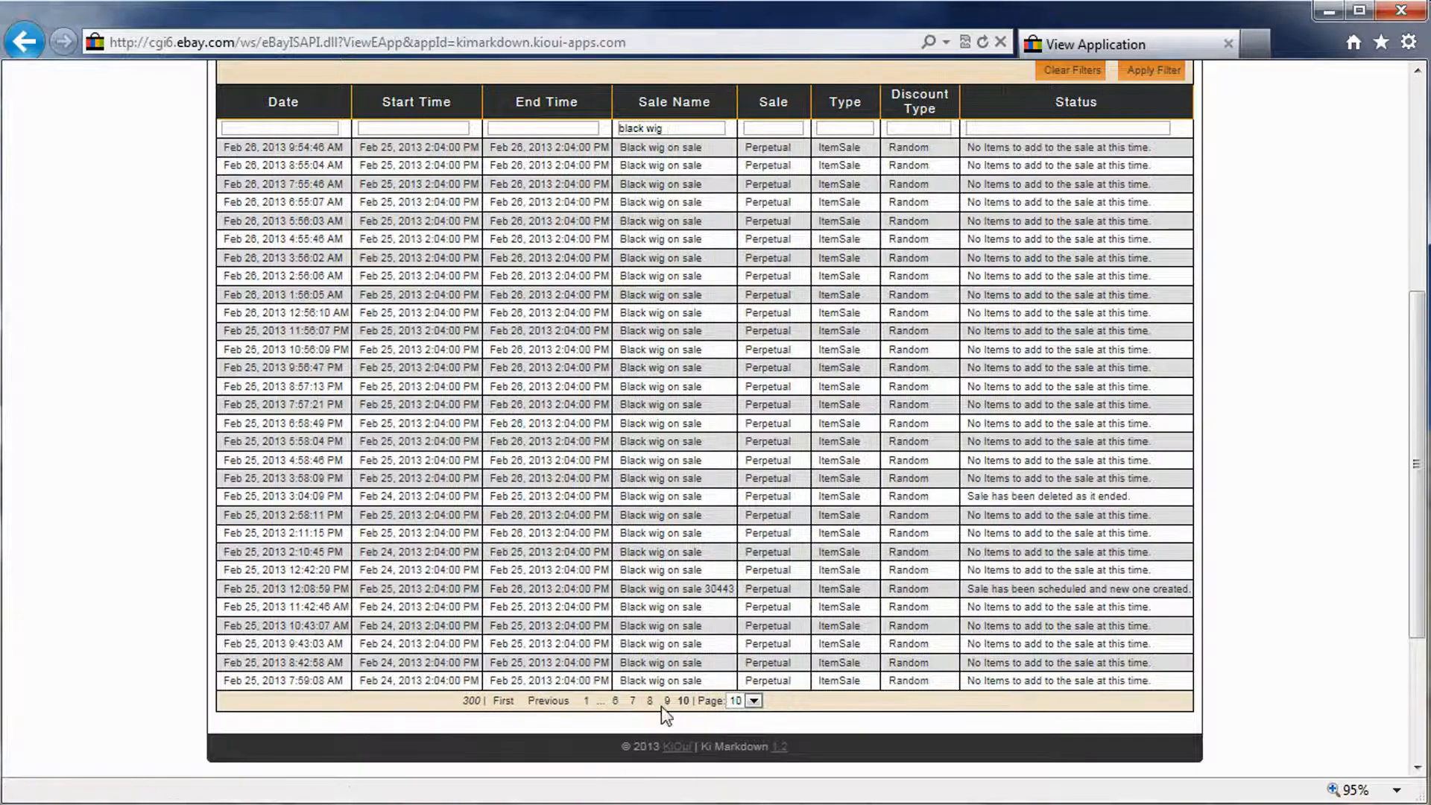
left_click(548, 703)
left_click(515, 705)
left_click(517, 706)
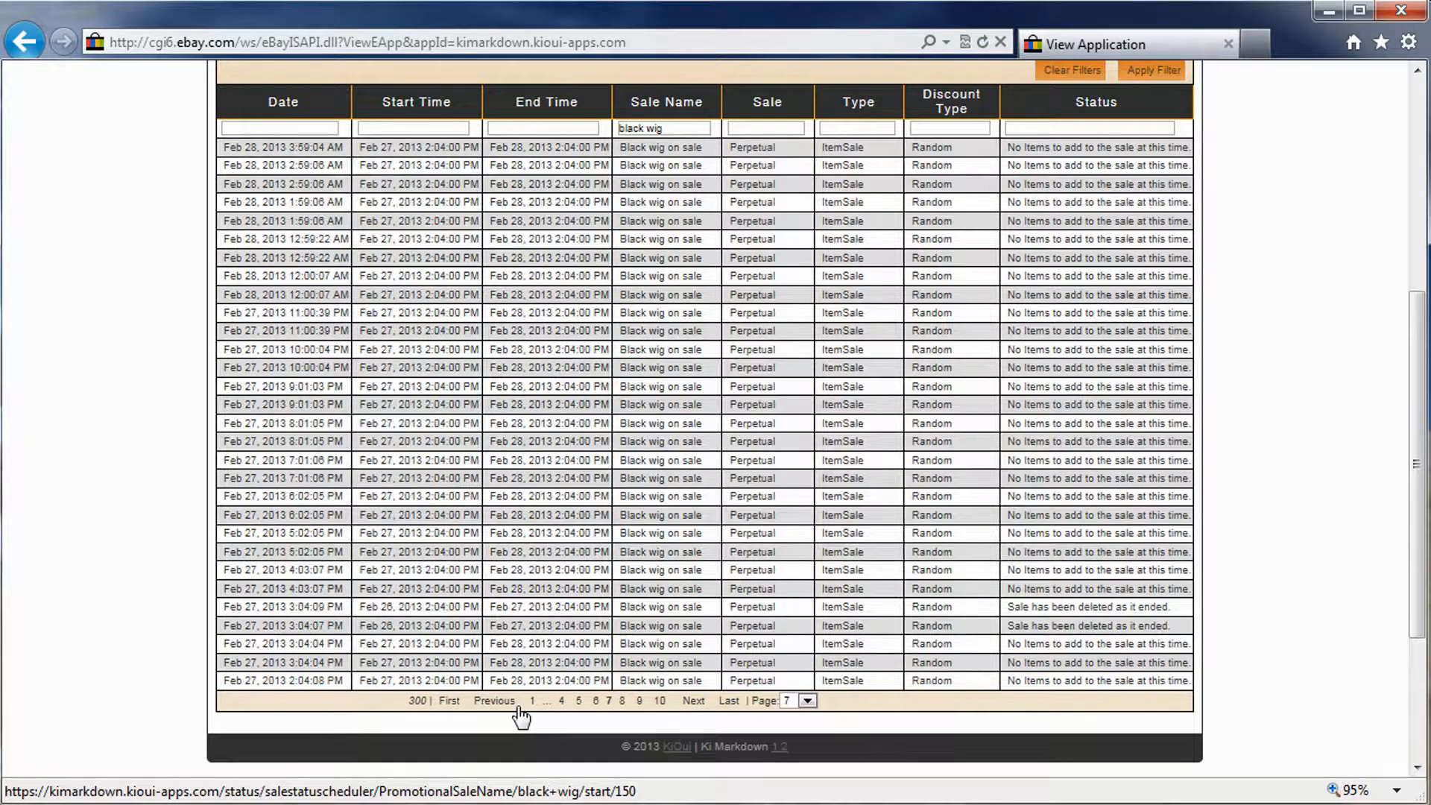
left_click(517, 705)
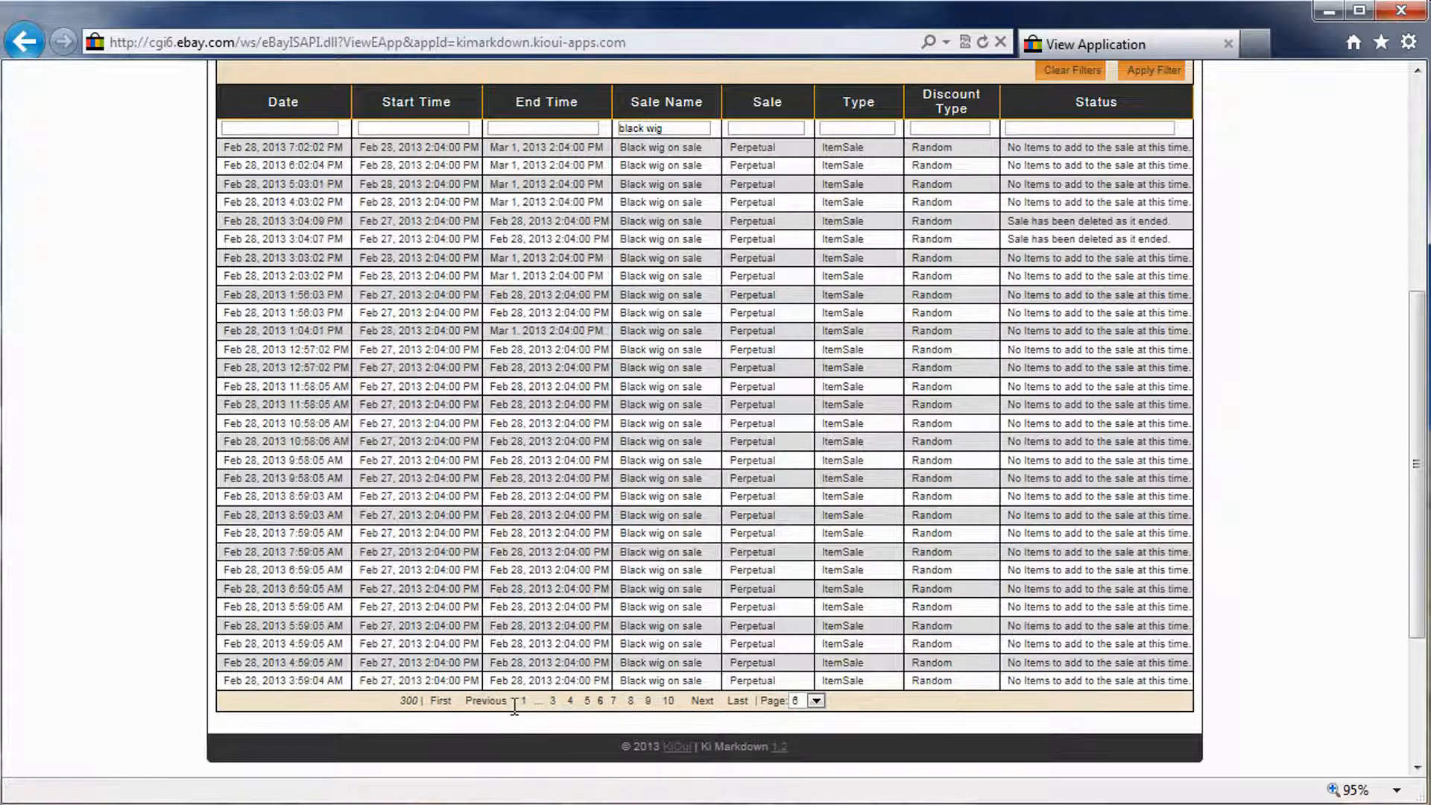
left_click(508, 705)
left_click(498, 705)
left_click(496, 704)
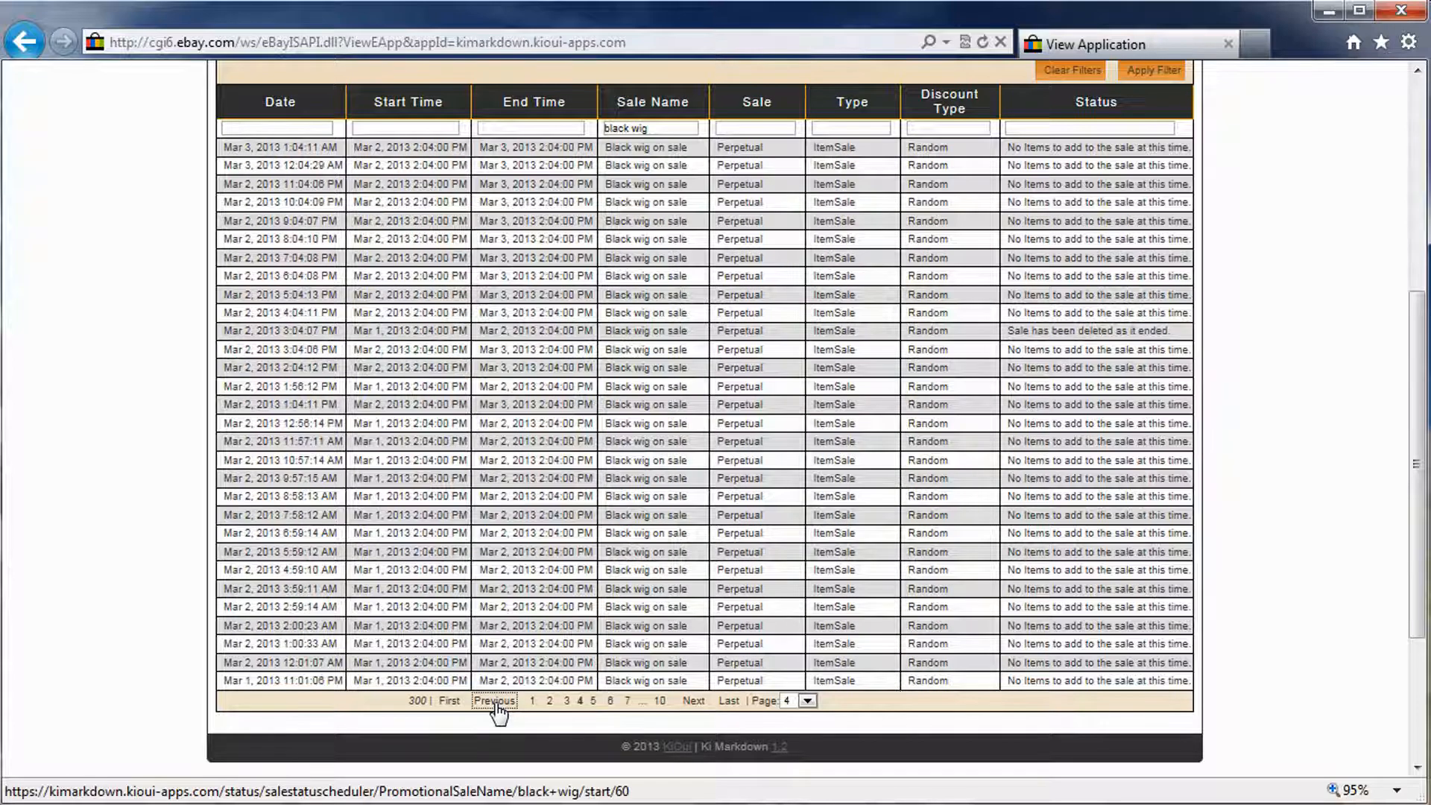
left_click(496, 705)
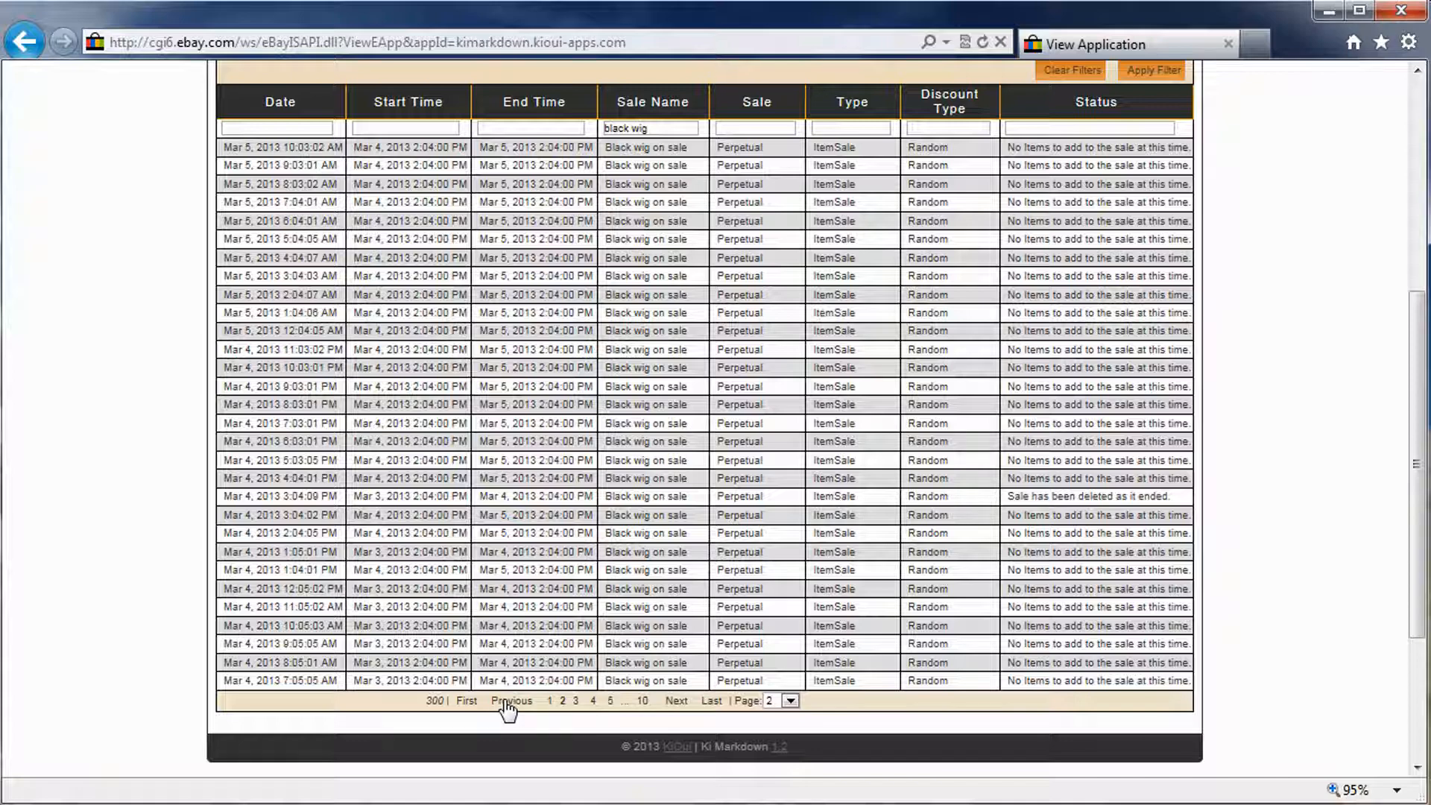
left_click(506, 706)
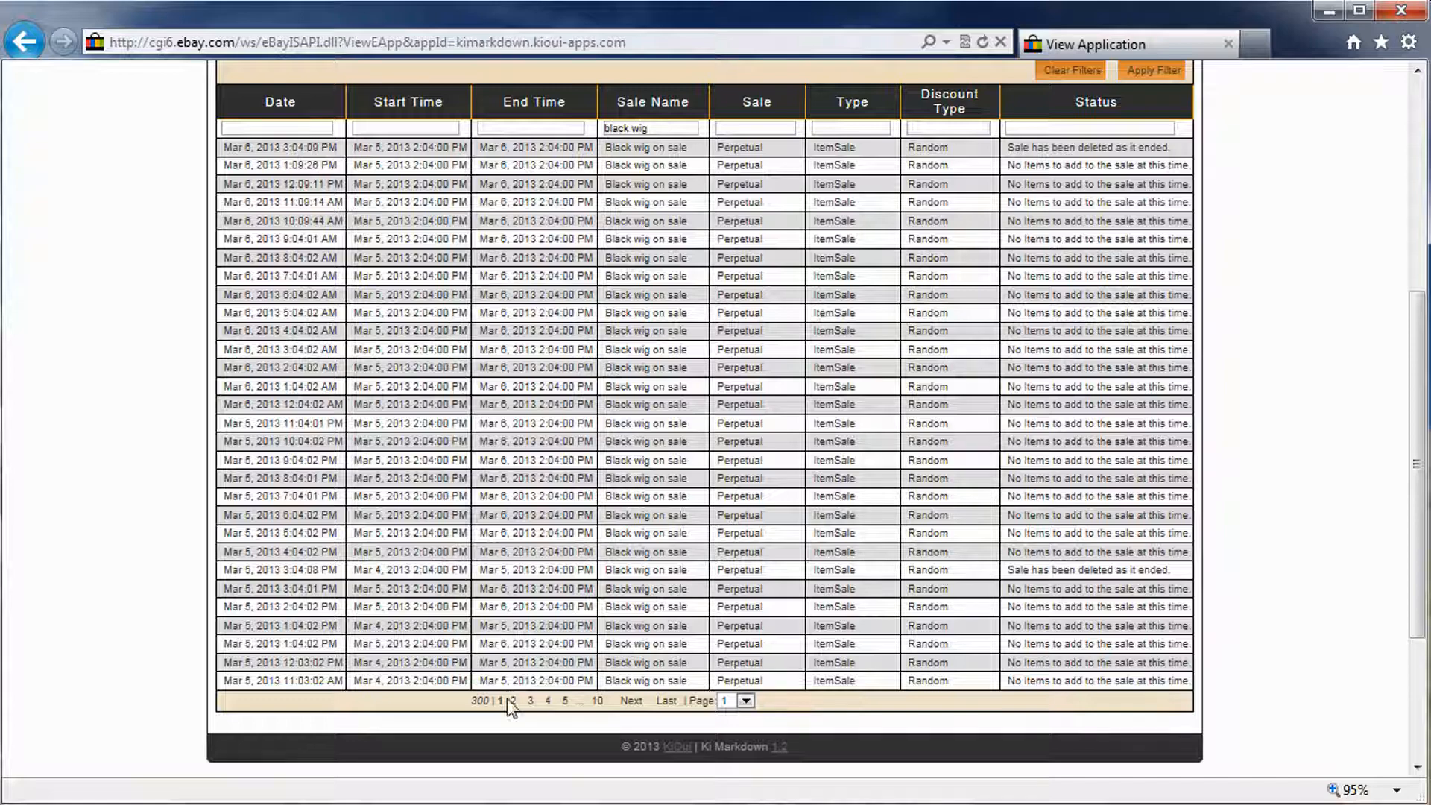
Clear the black wig filter and examine an Auburn wigs entry's dates and status message.
left_click(1072, 69)
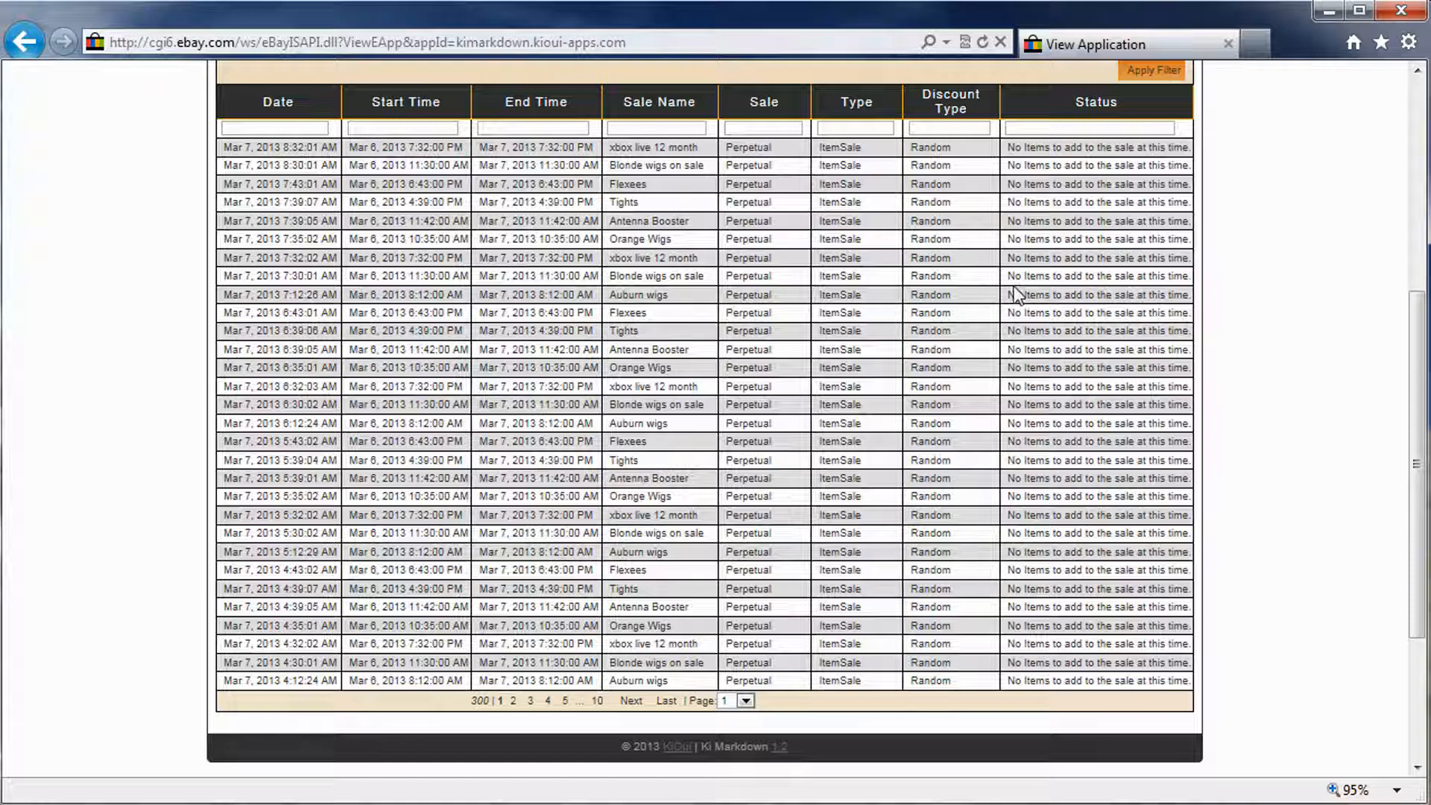
left_click_drag(255, 296, 706, 302)
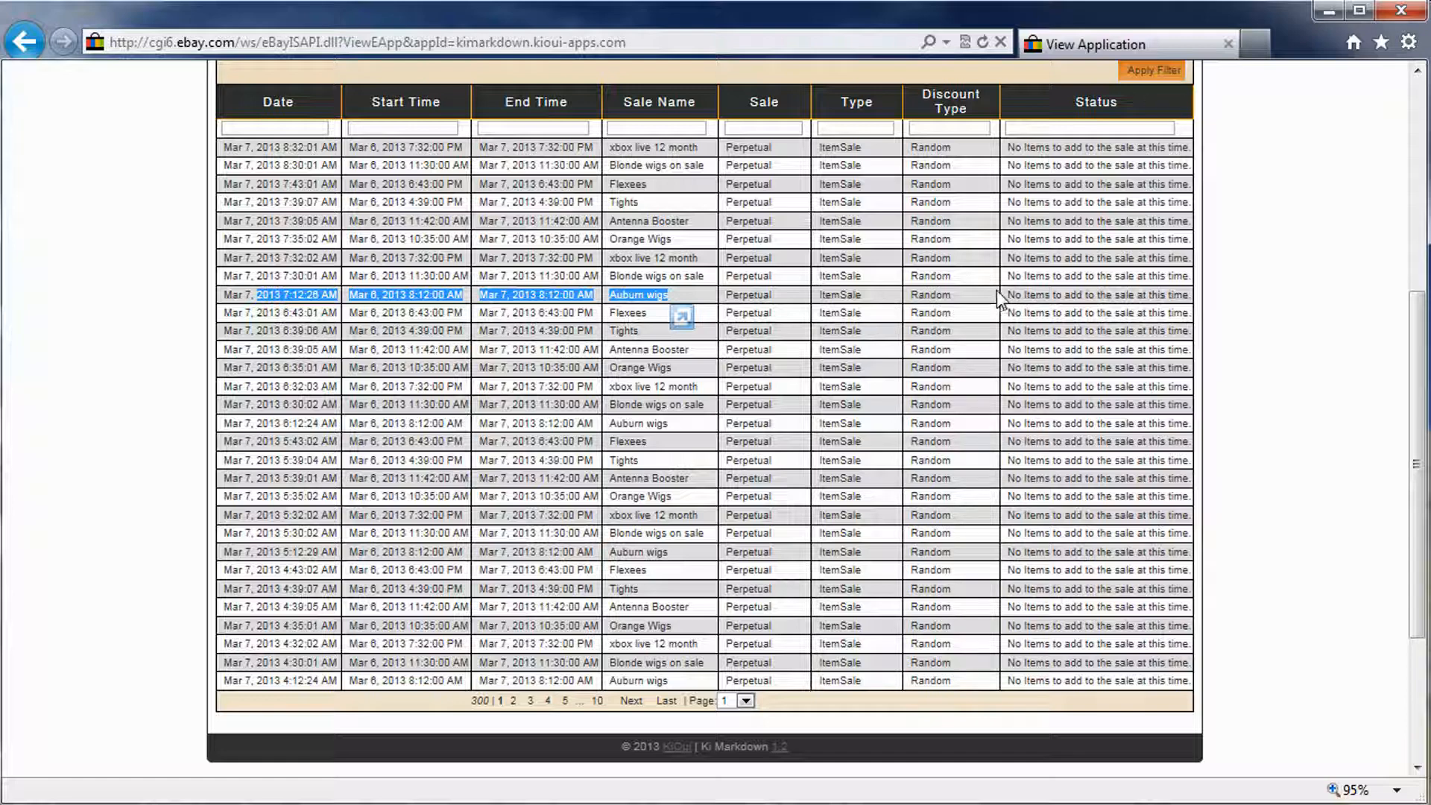
left_click_drag(1018, 289, 1164, 290)
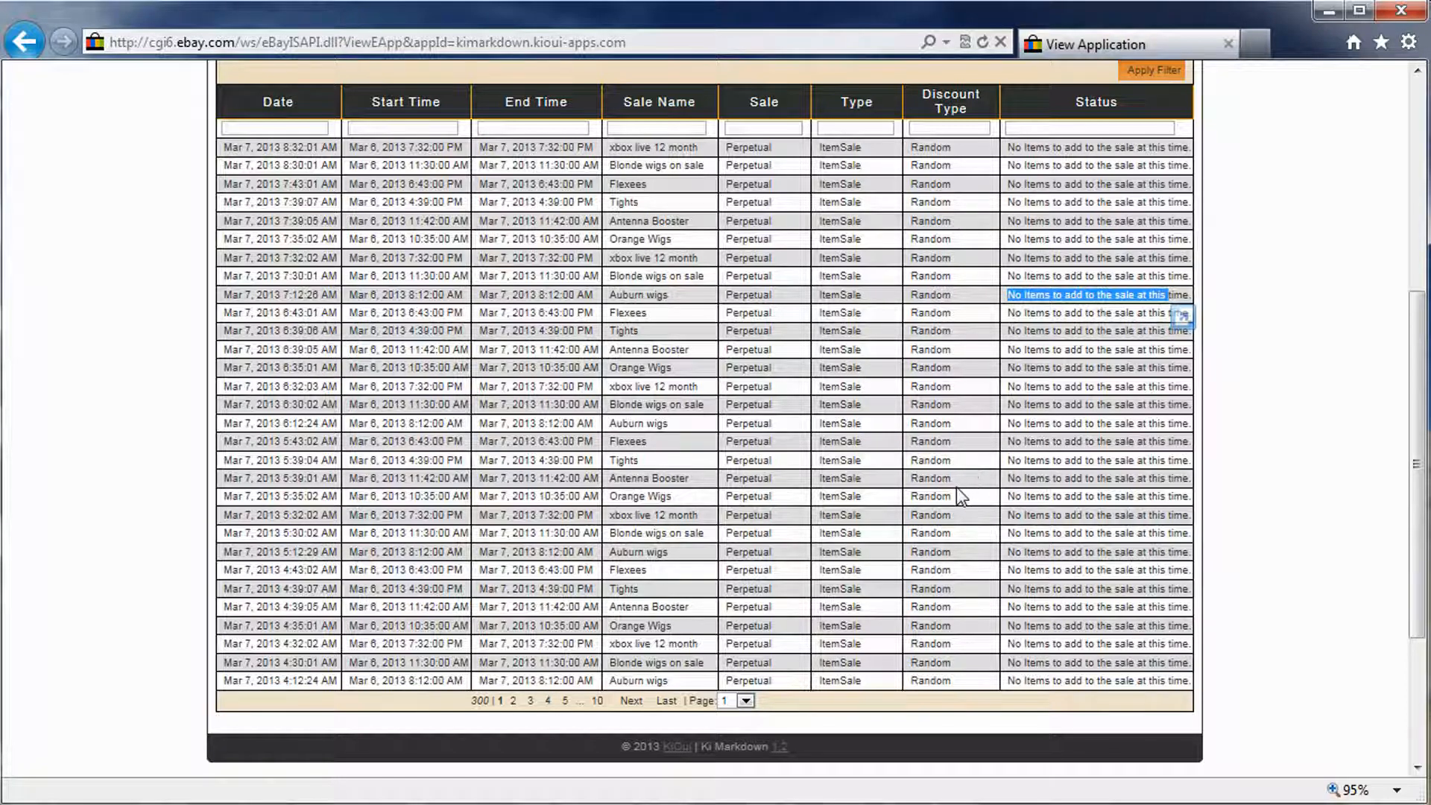
scroll(958, 492, "up", 3)
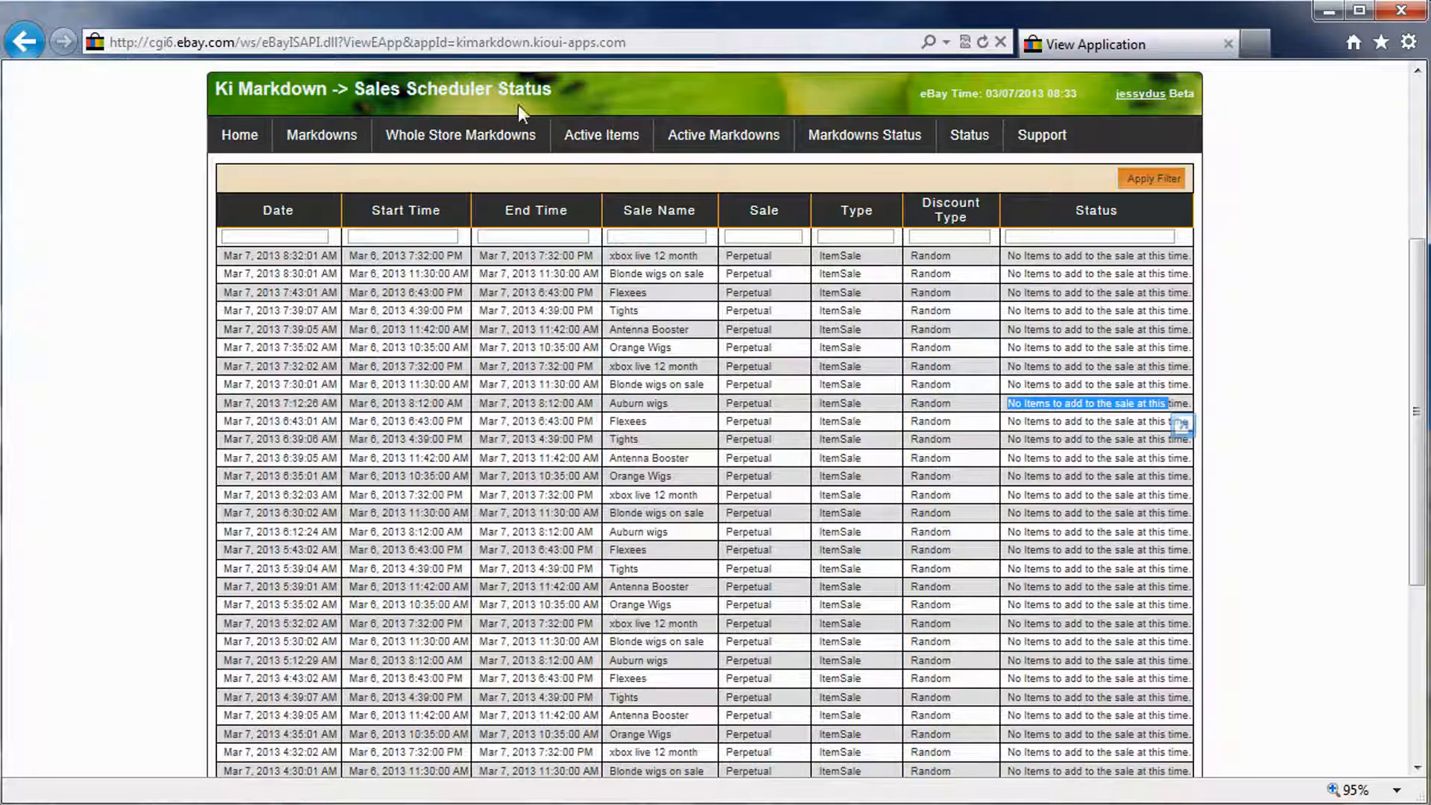
Go to the Markdowns list and open the "test Flash sale 1H" record for editing.
left_click(334, 137)
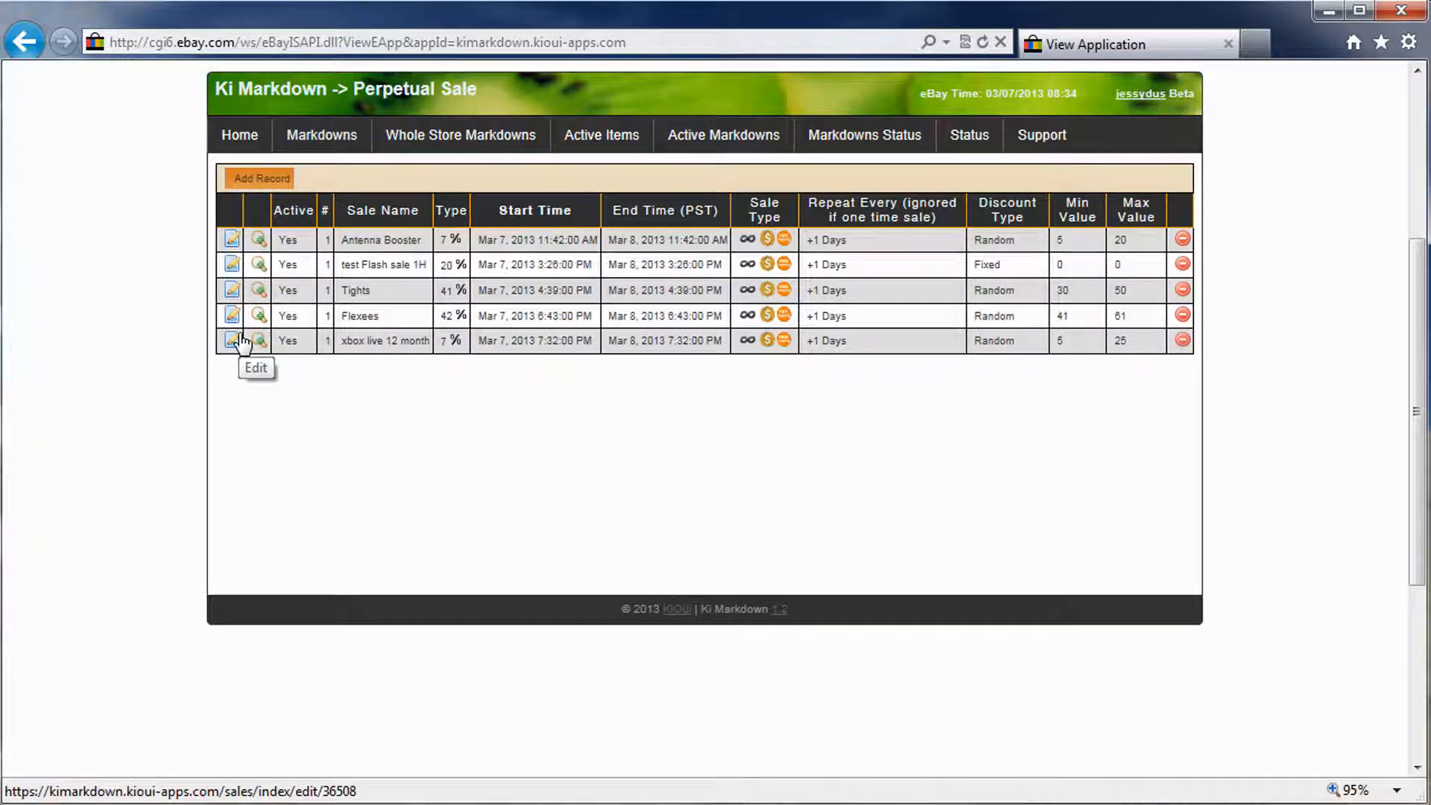
left_click_drag(342, 264, 397, 267)
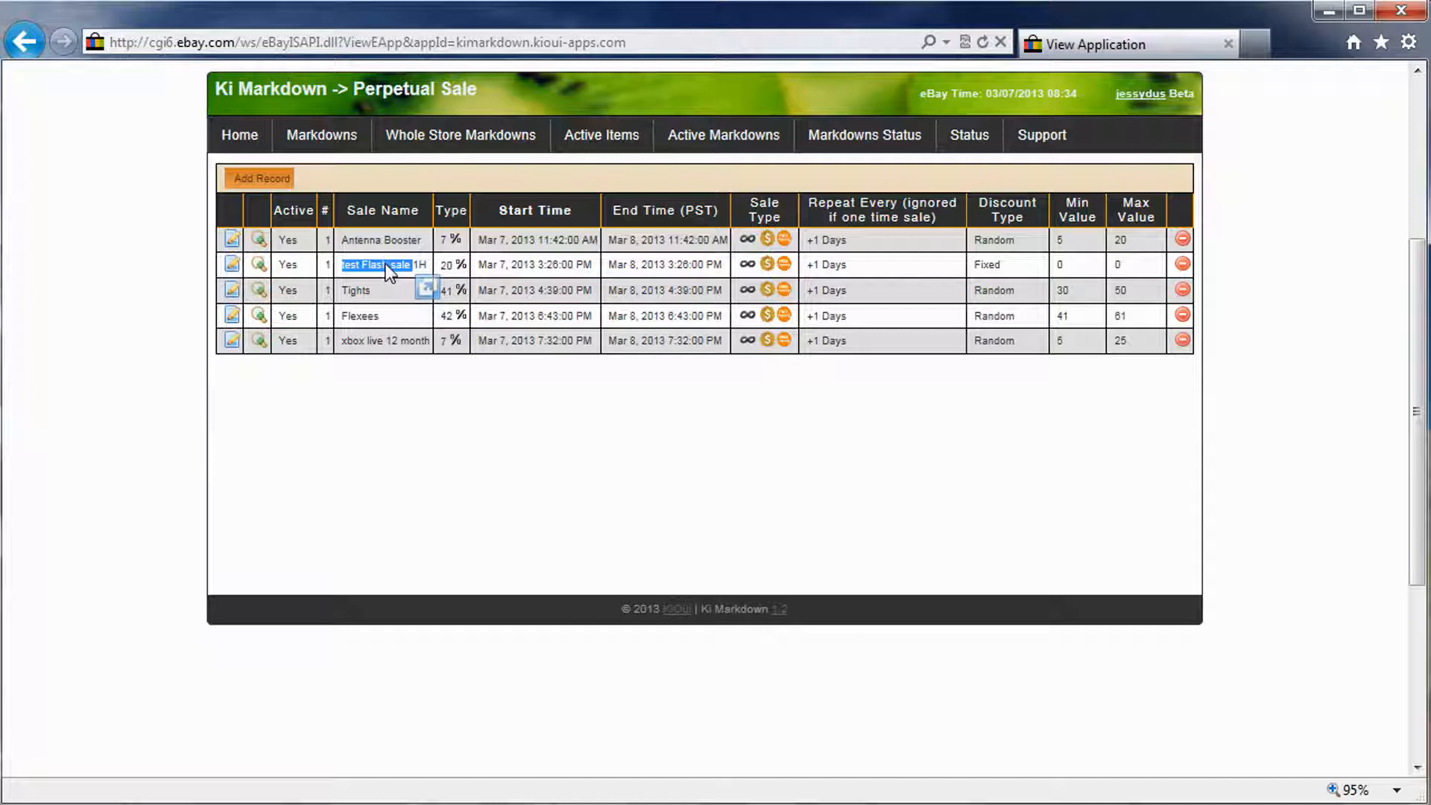
left_click(232, 265)
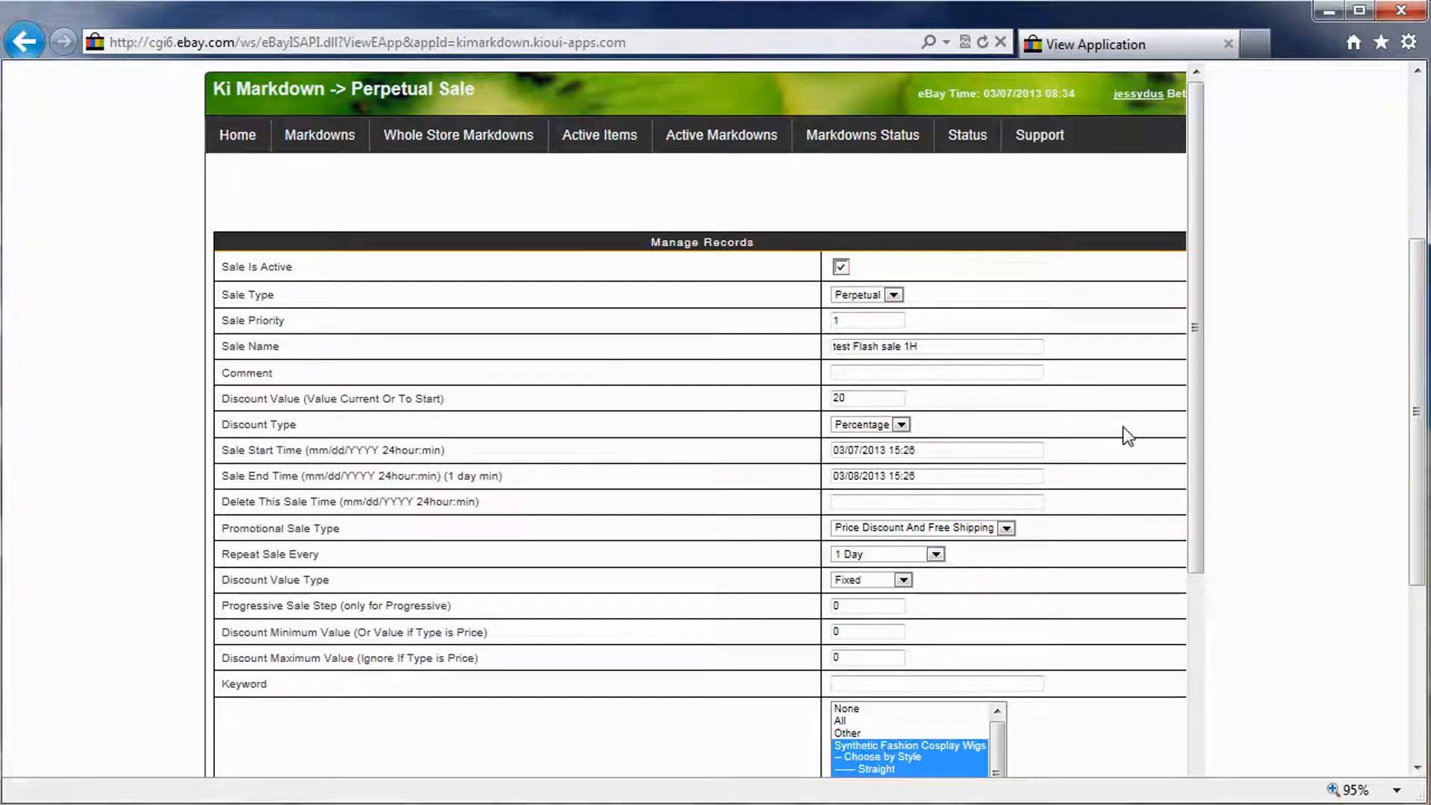
Compare the flash sale's "Prevent items to be added till" time with its sale end time.
scroll(1122, 431, "down", 5)
scroll(1117, 425, "down", 7)
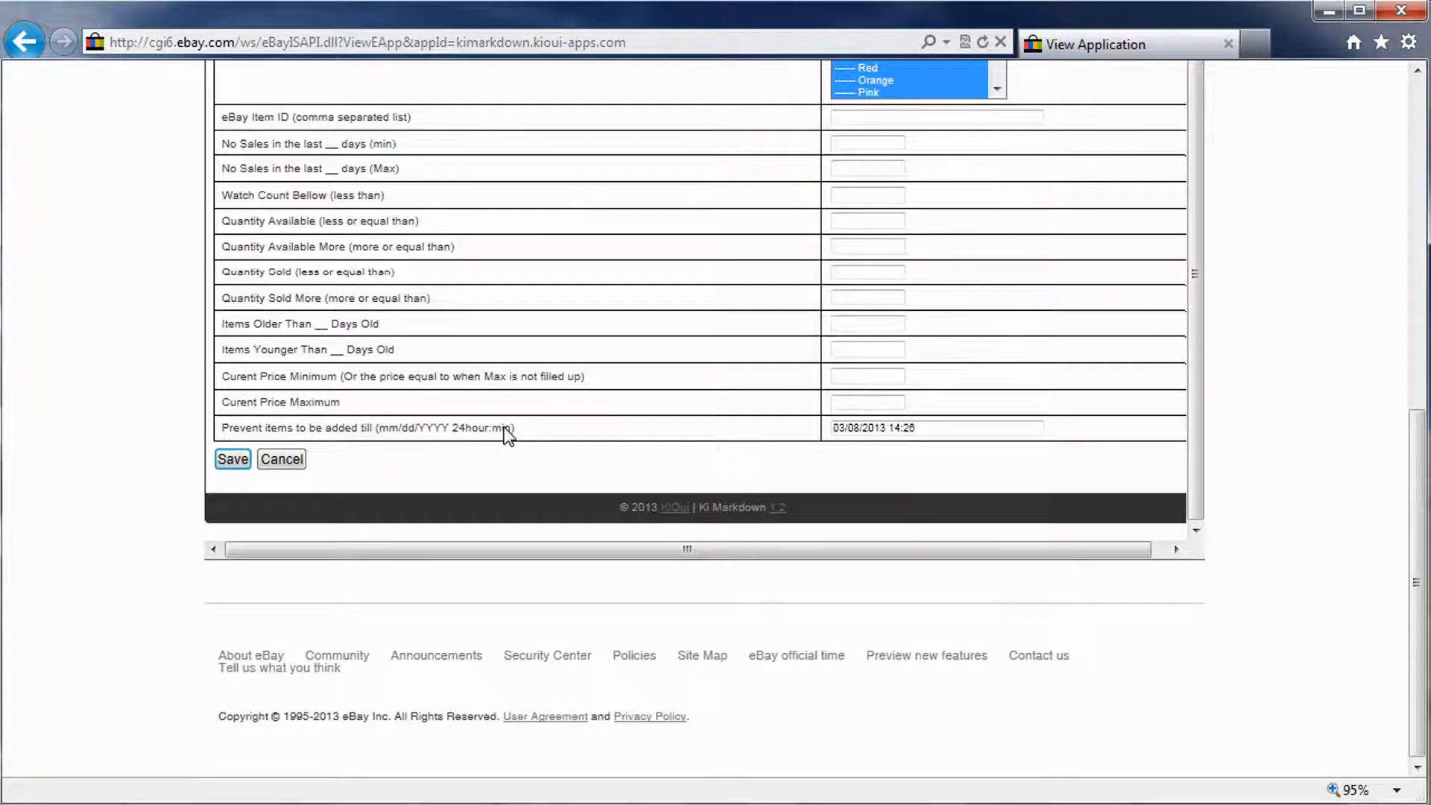
left_click_drag(944, 426, 819, 426)
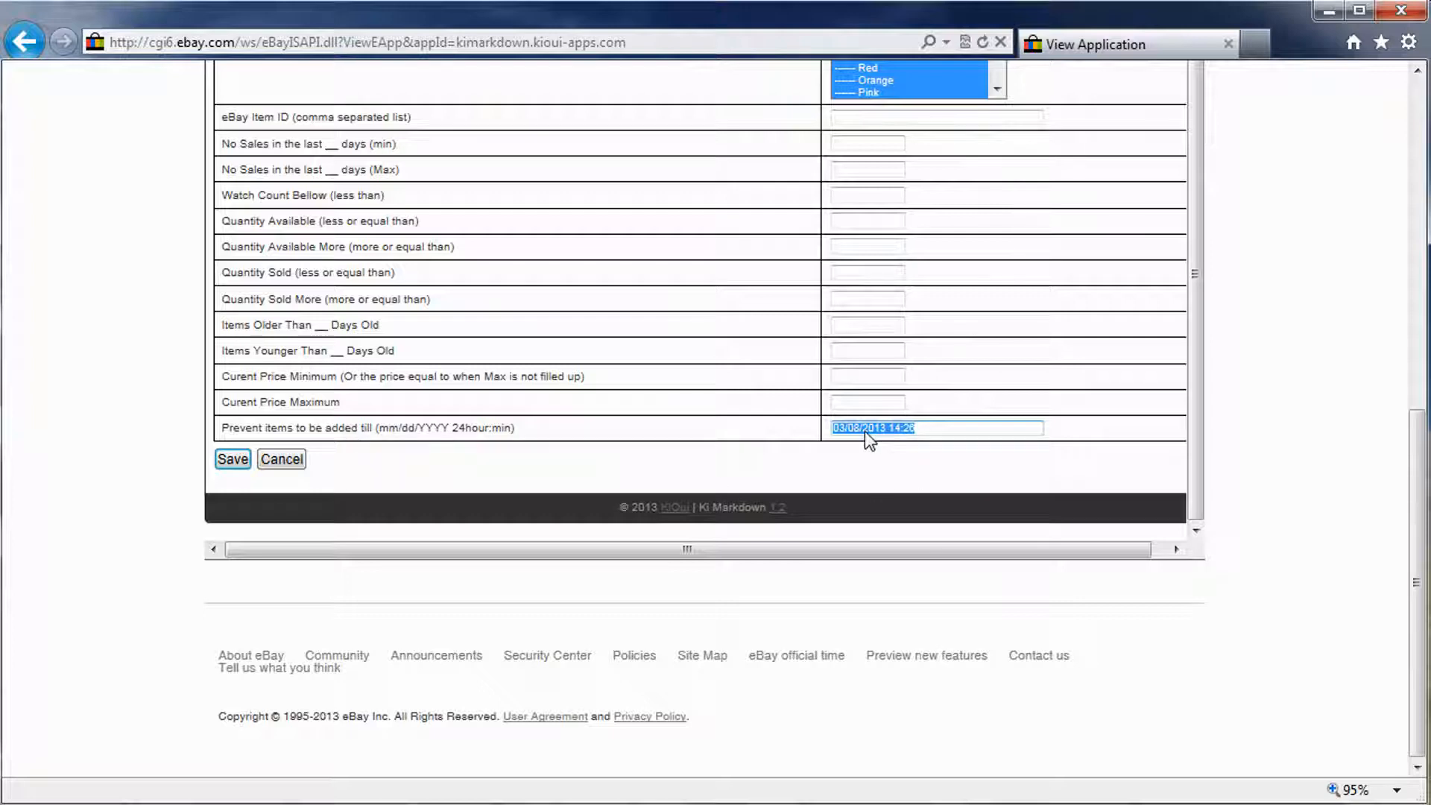
scroll(1021, 409, "up", 5)
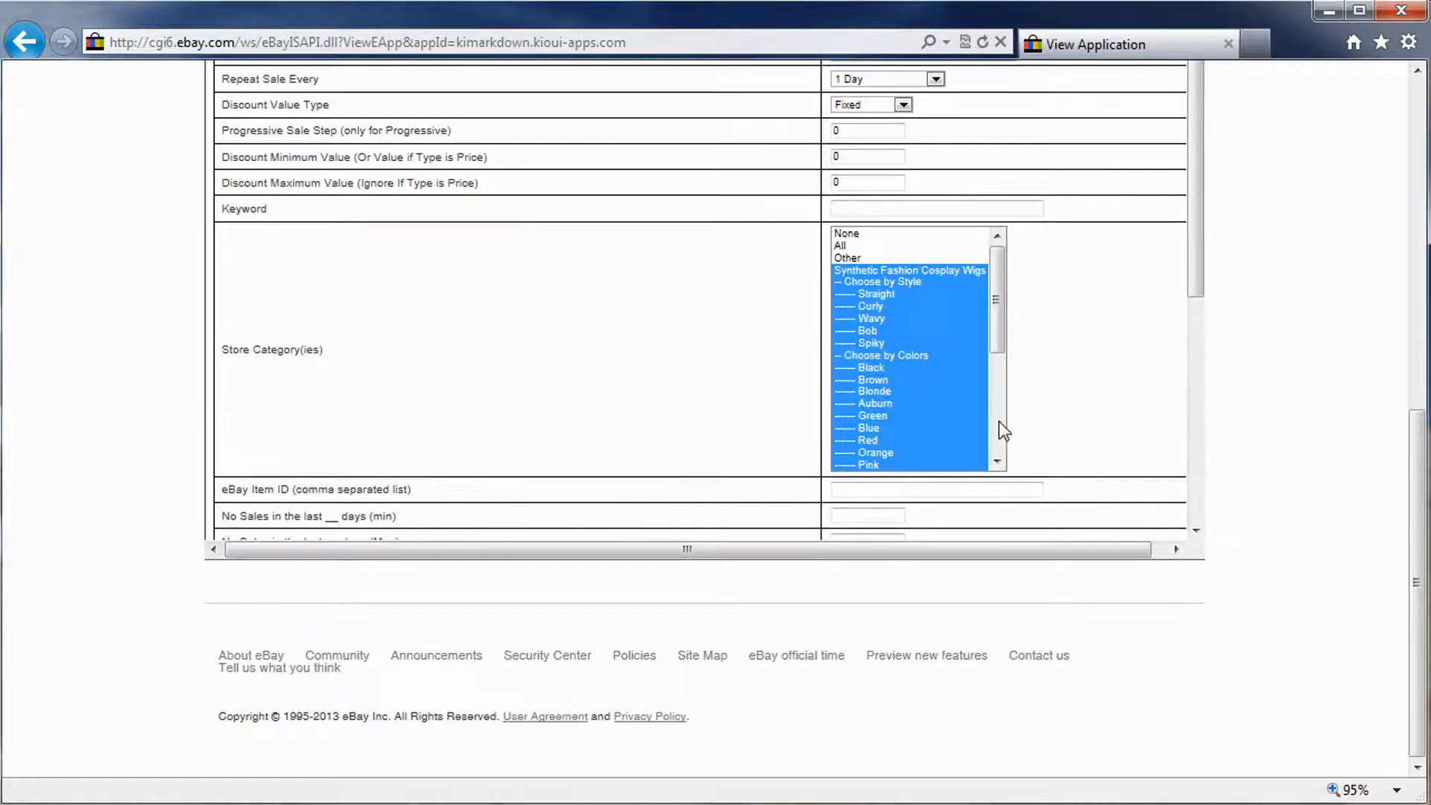
scroll(999, 422, "up", 5)
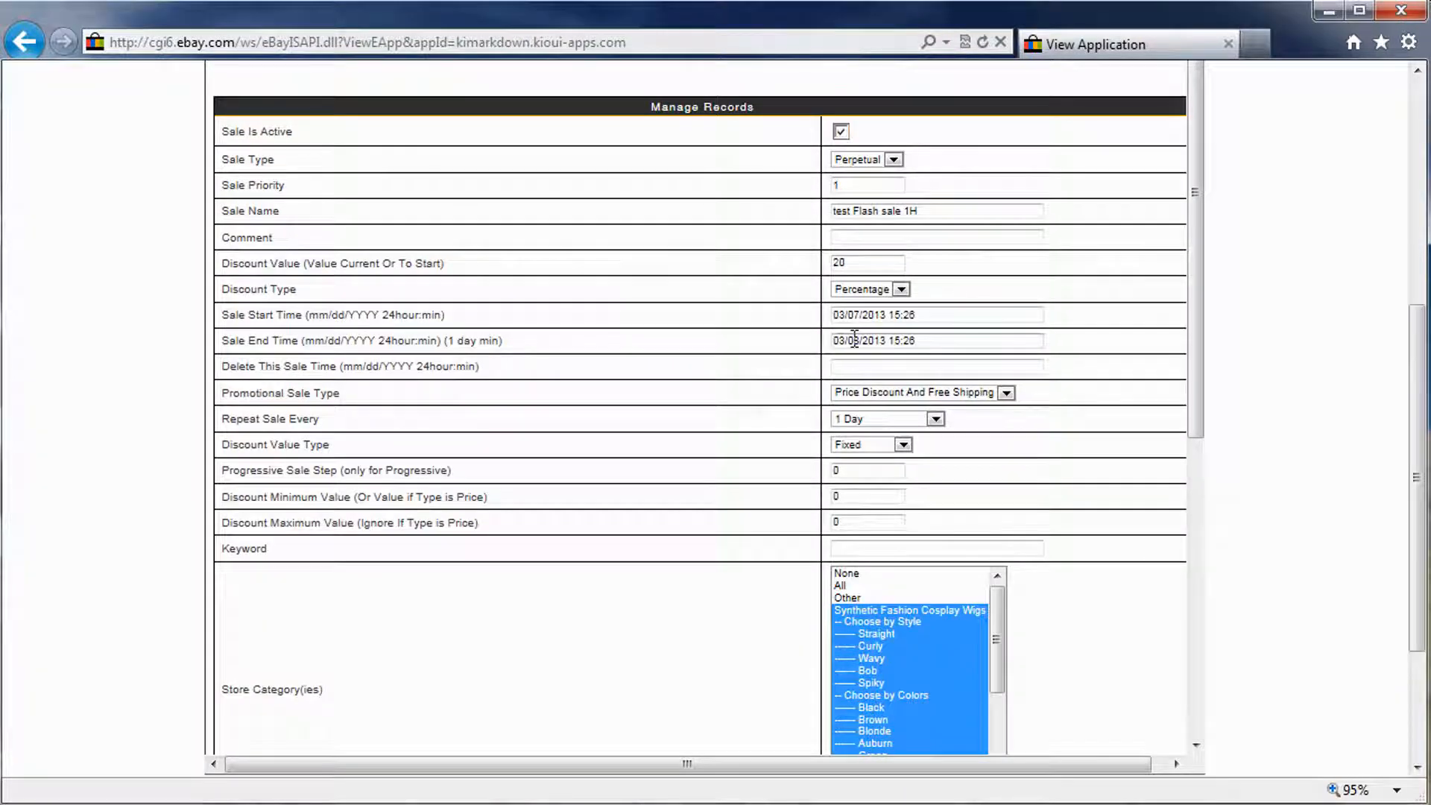
left_click_drag(890, 343, 920, 350)
scroll(1108, 431, "down", 10)
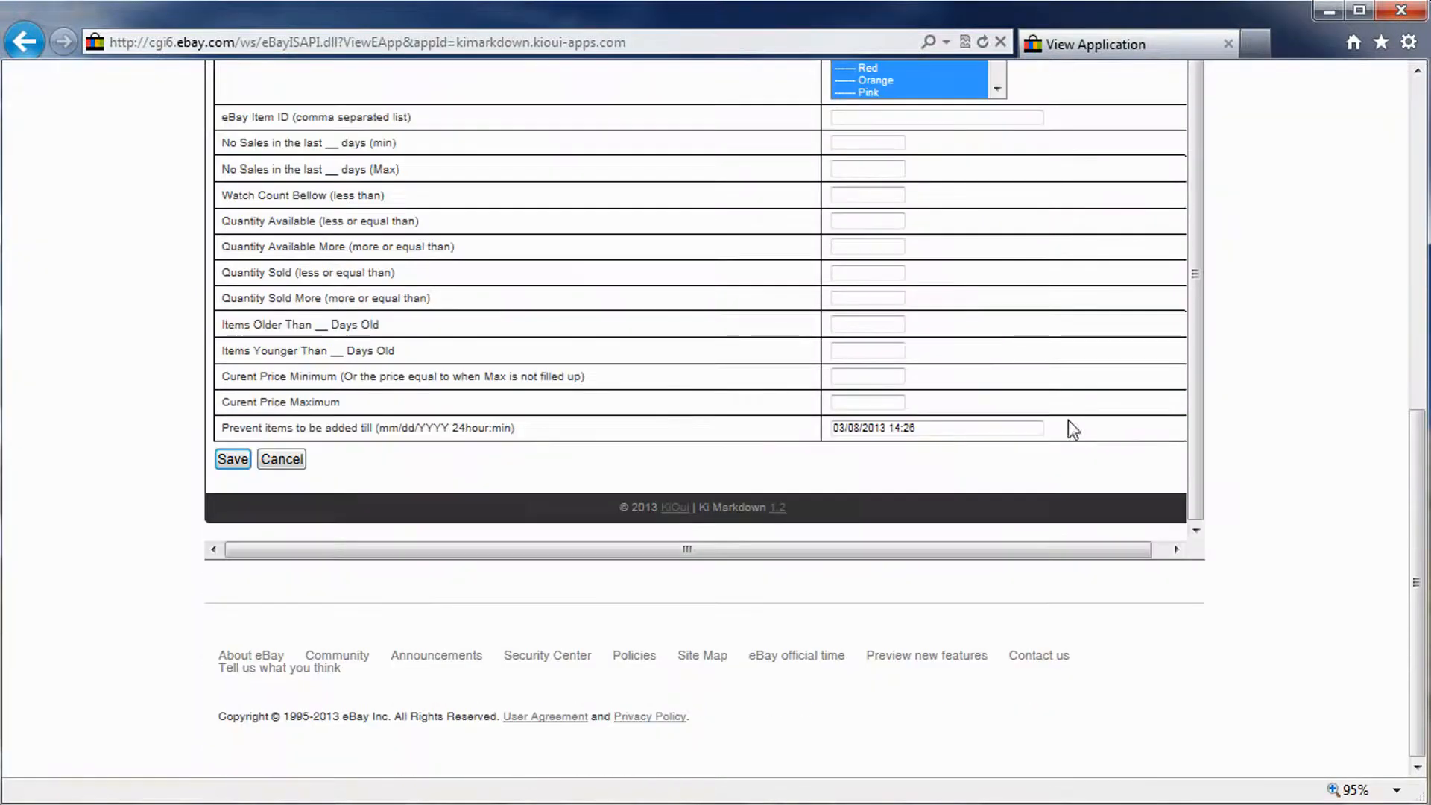
Examine the hour in the flash sale's "Prevent items to be added till" field against its Sale End Time hour once more.
left_click(888, 428)
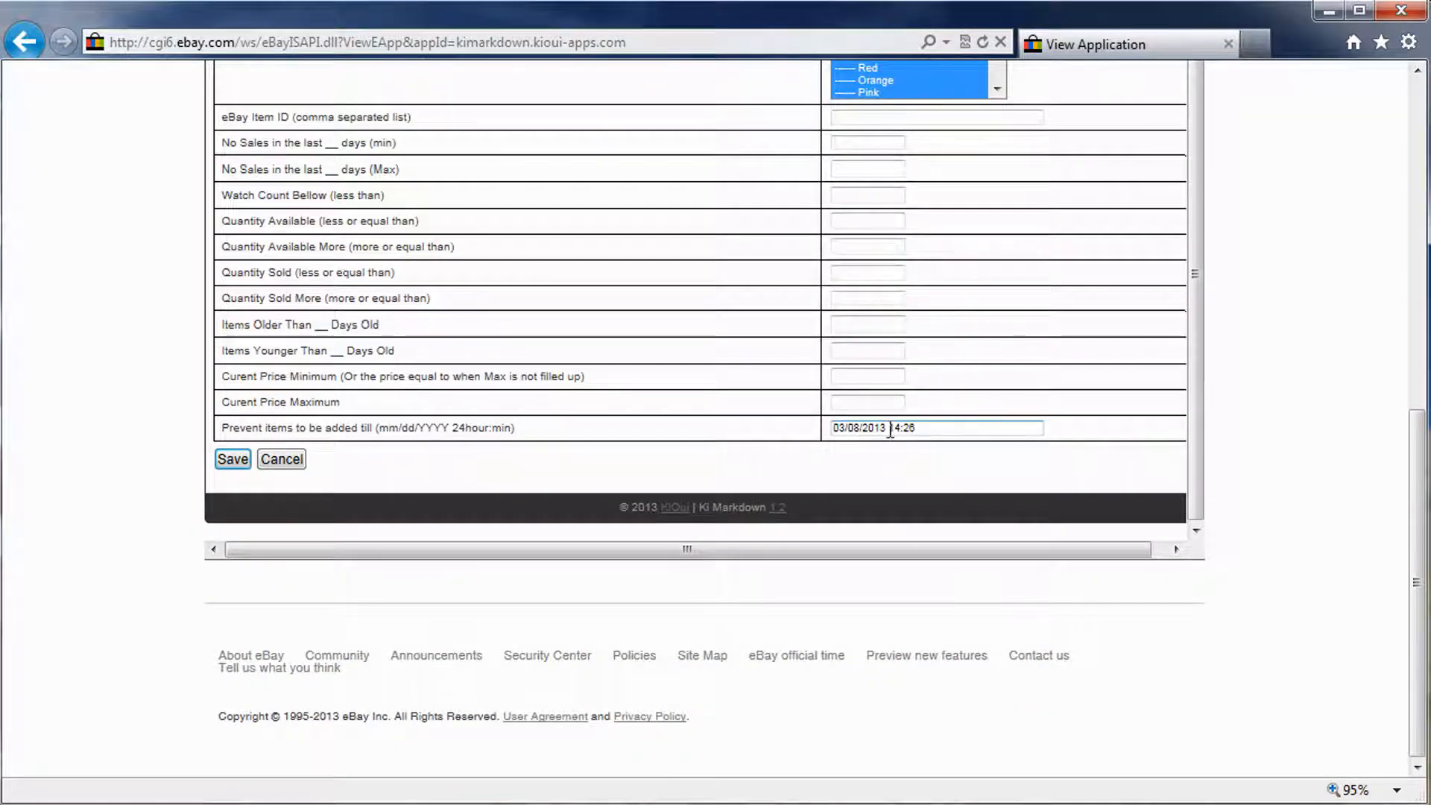
left_click_drag(888, 429, 916, 432)
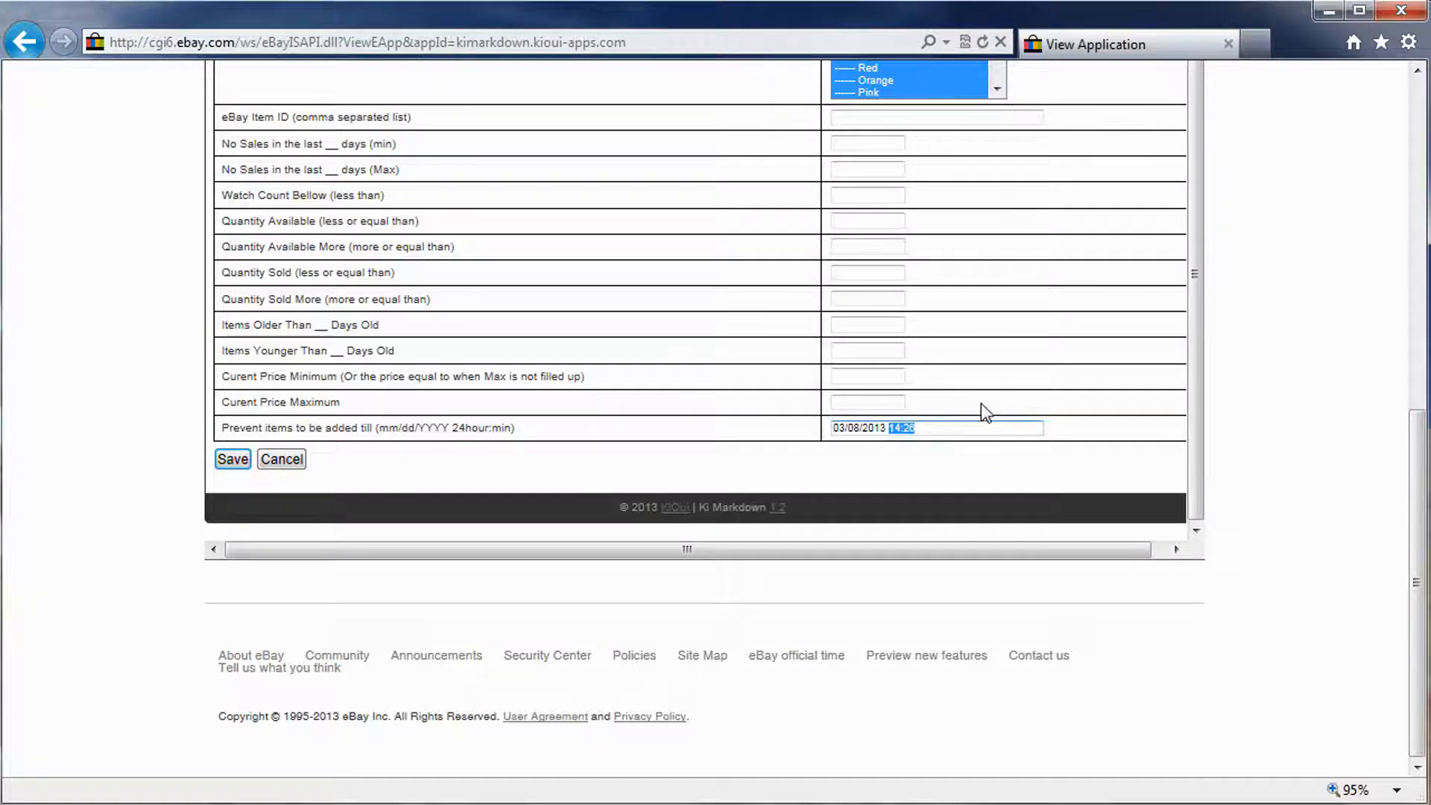
scroll(980, 404, "up", 5)
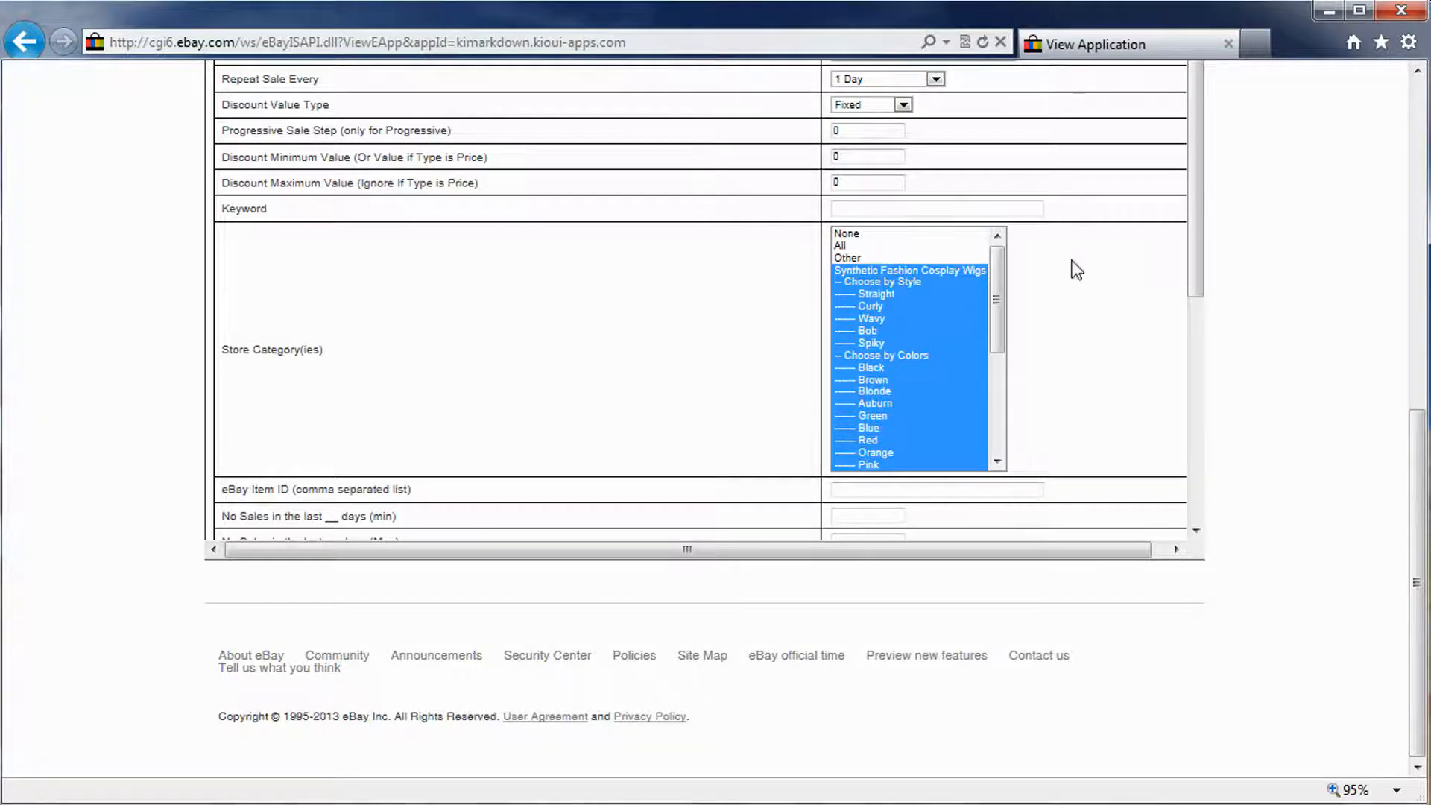
scroll(1073, 269, "up", 6)
left_click_drag(889, 448, 915, 452)
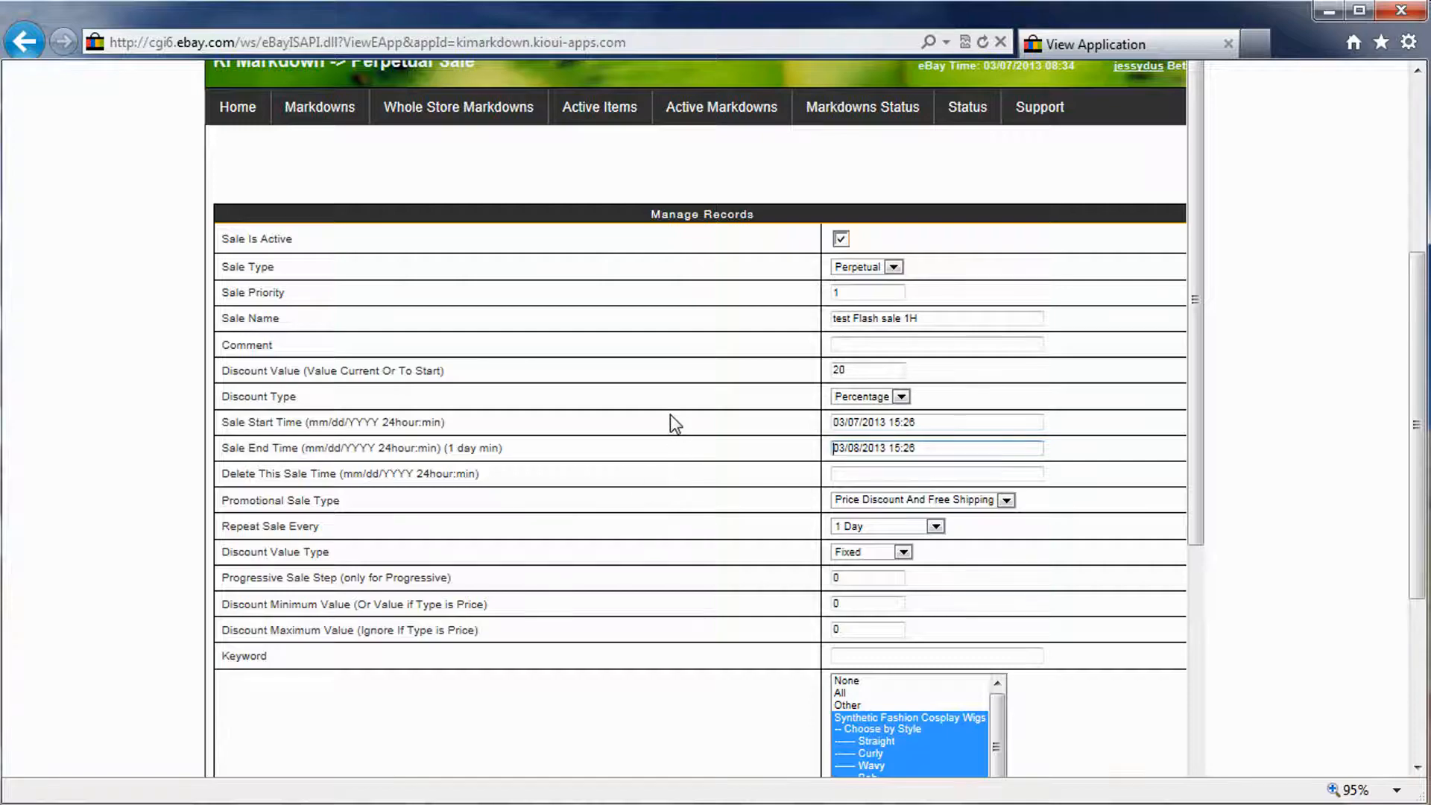
scroll(669, 415, "down", 5)
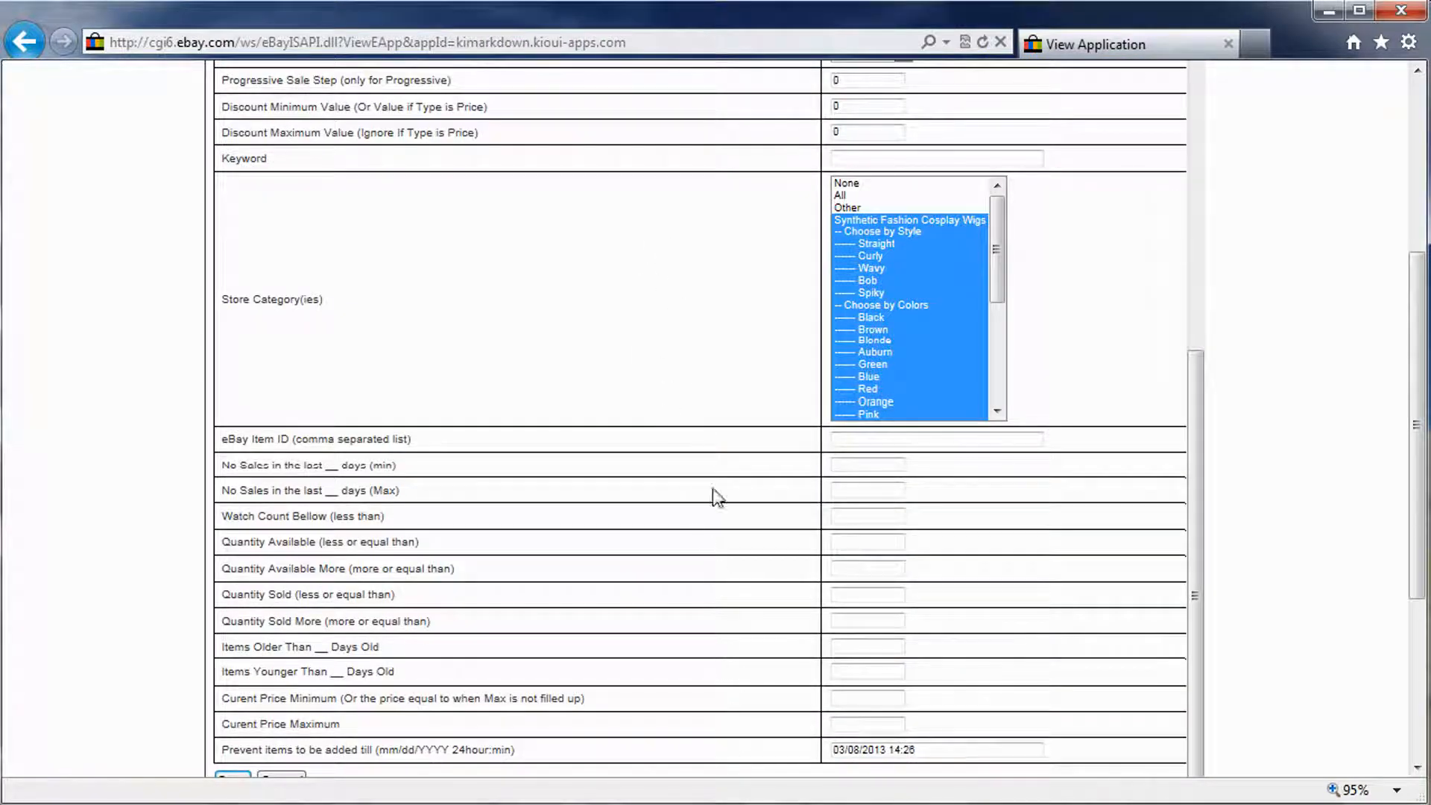
scroll(723, 501, "up", 5)
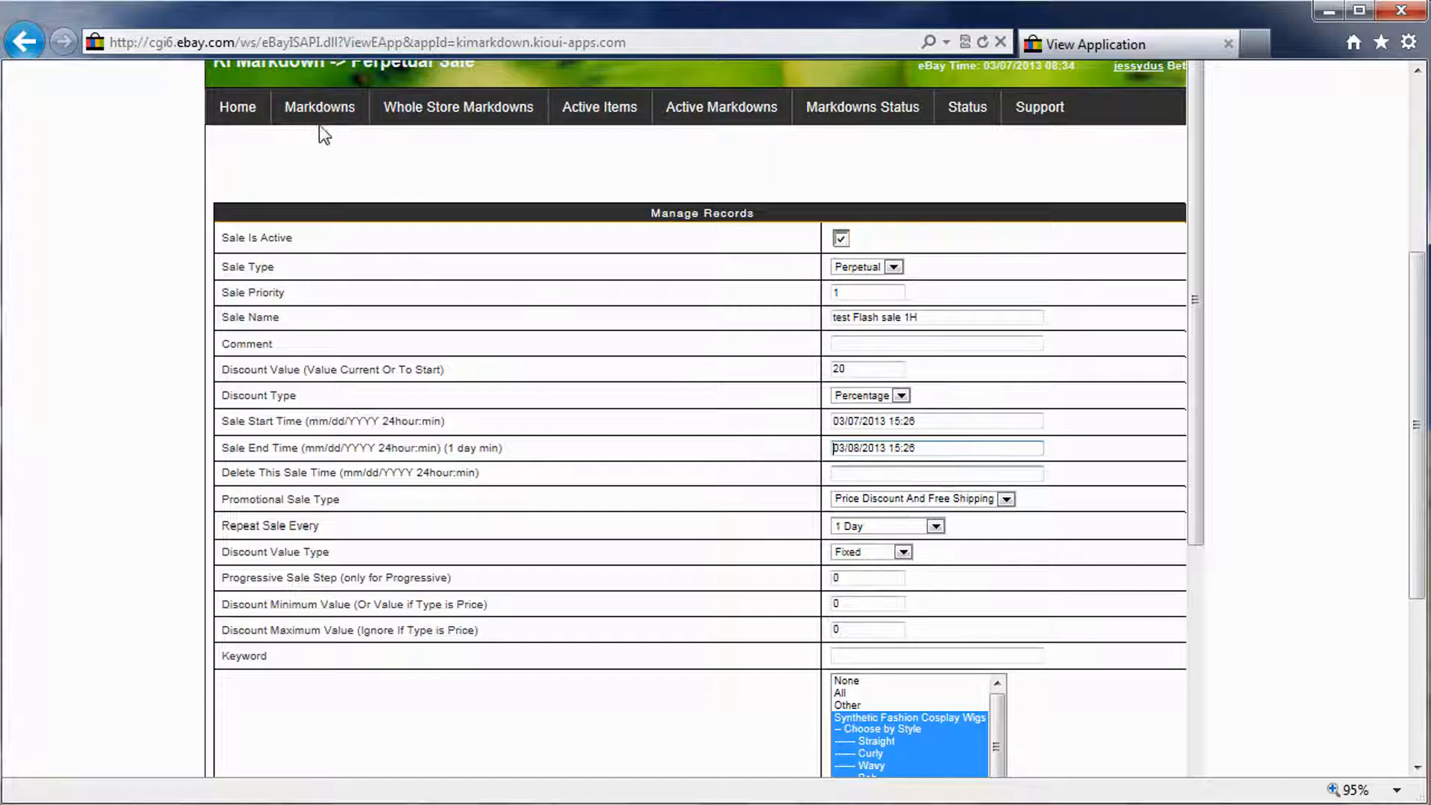
Open the Create/Edit A Markdown wizard.
mouse_move(319, 112)
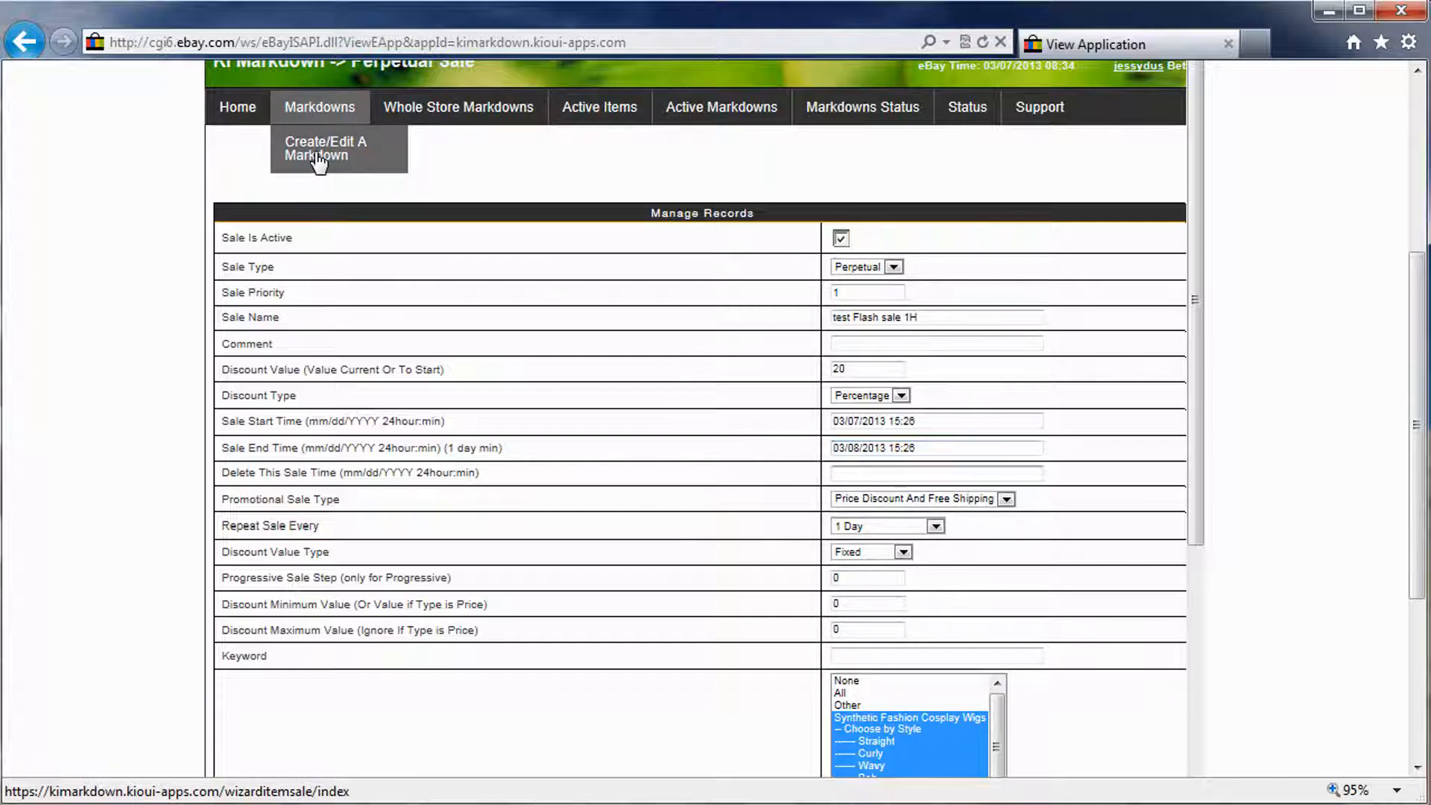
left_click(319, 157)
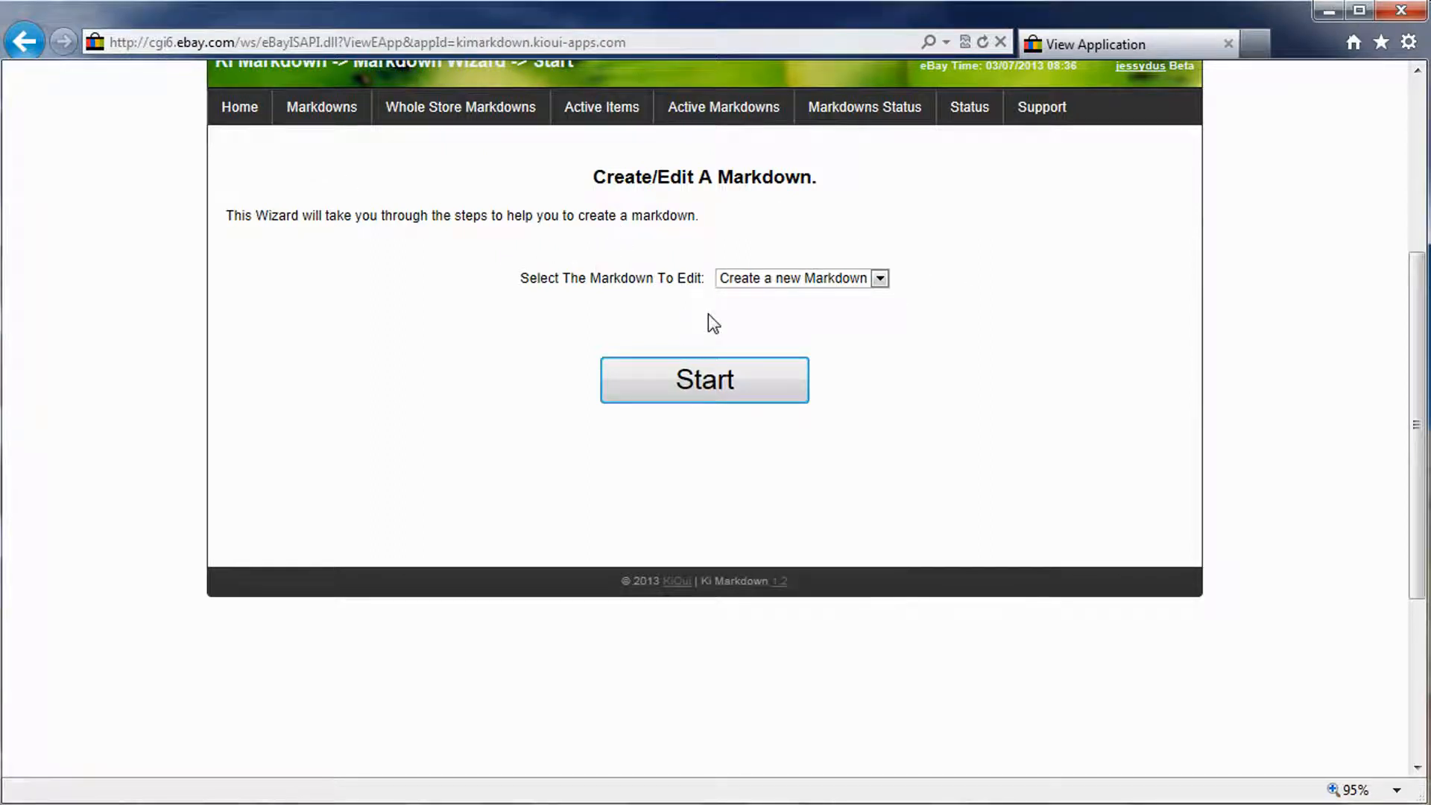
left_click(757, 279)
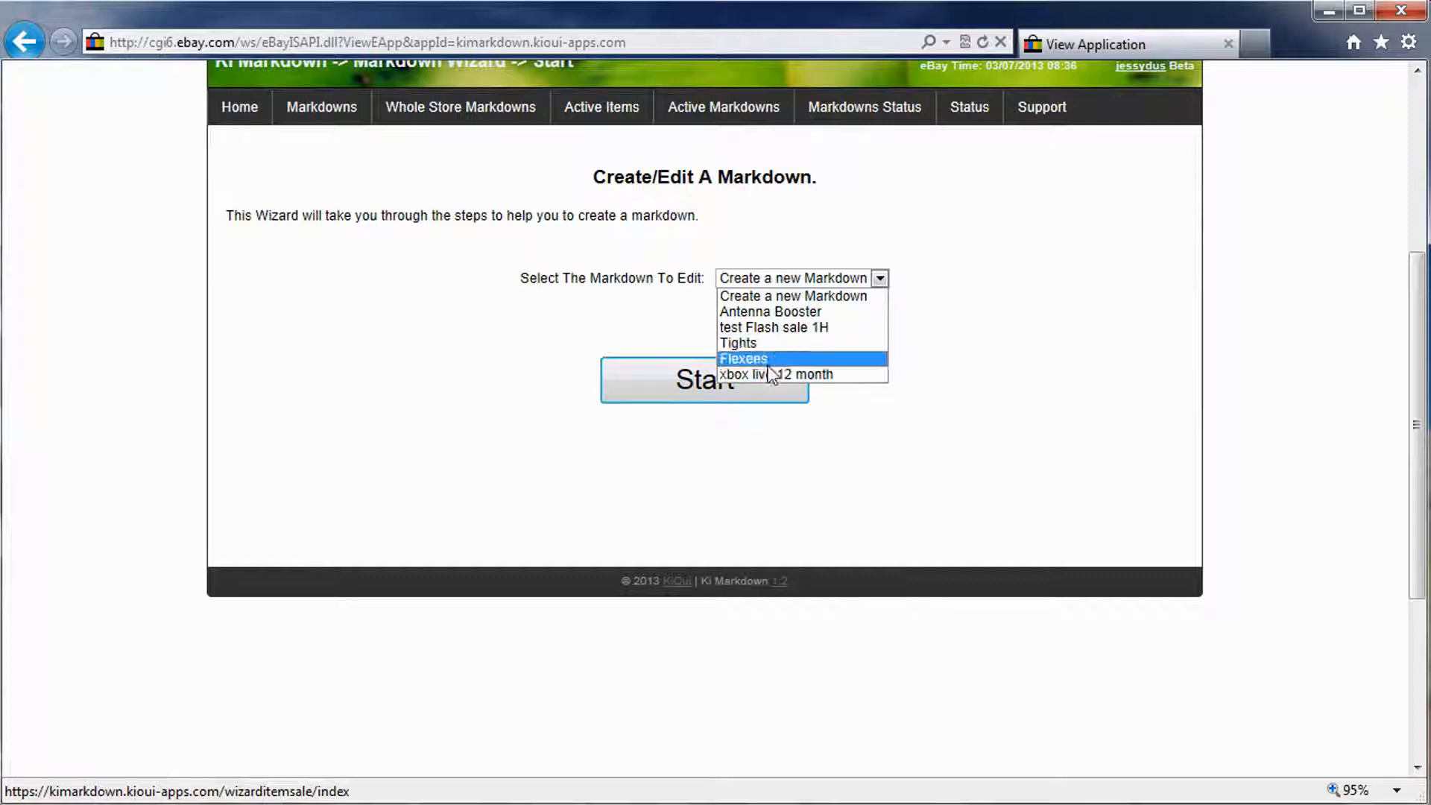
left_click(779, 298)
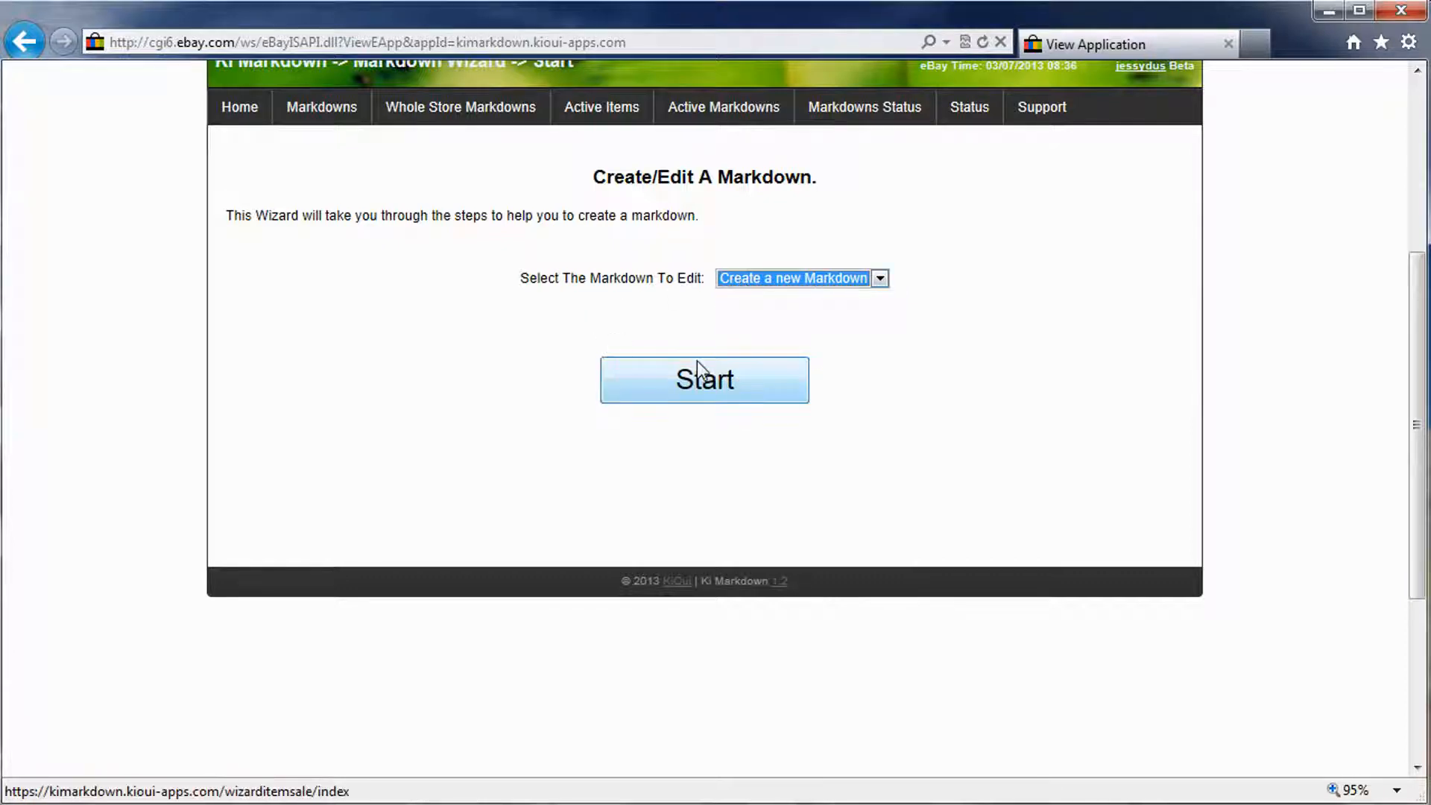
left_click(721, 383)
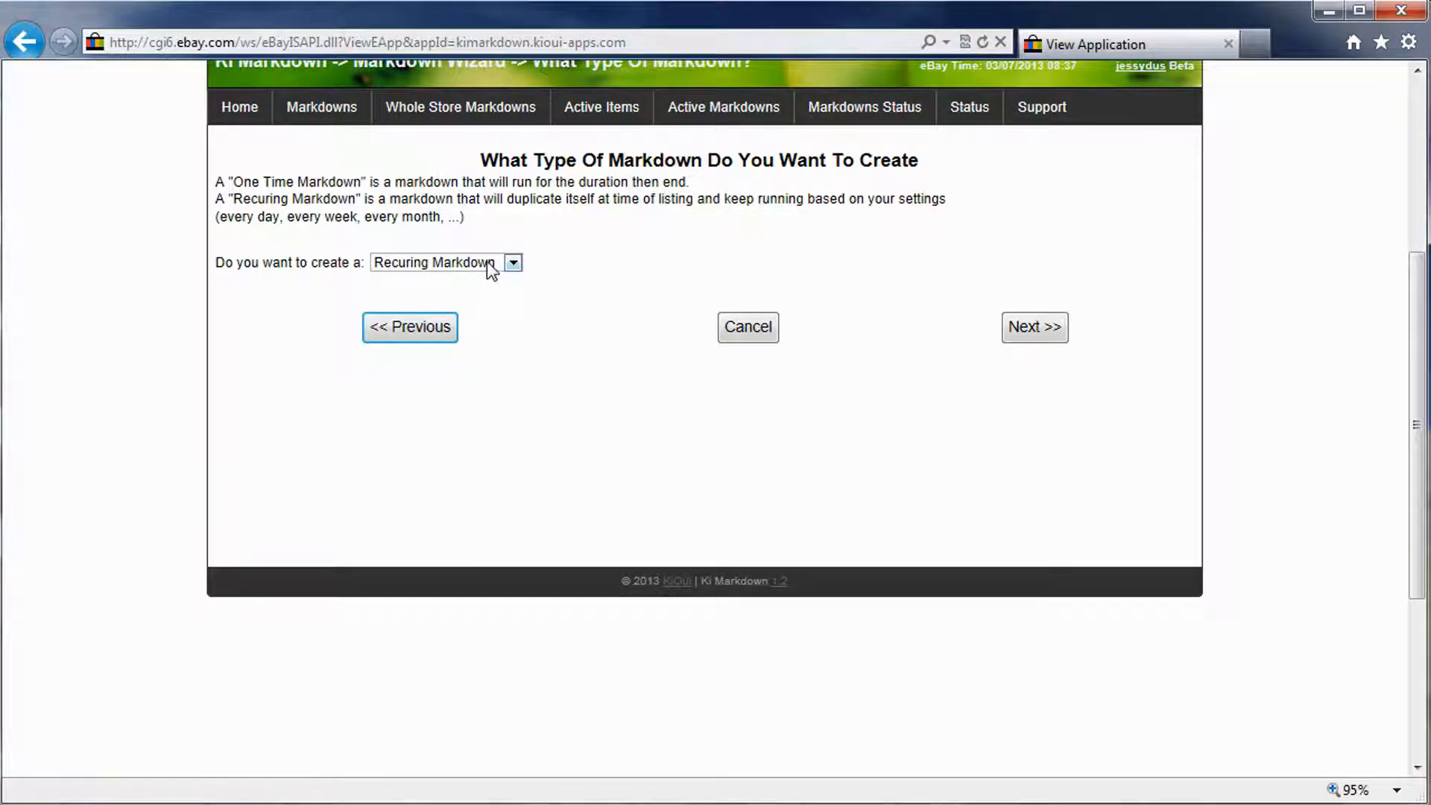
left_click(490, 270)
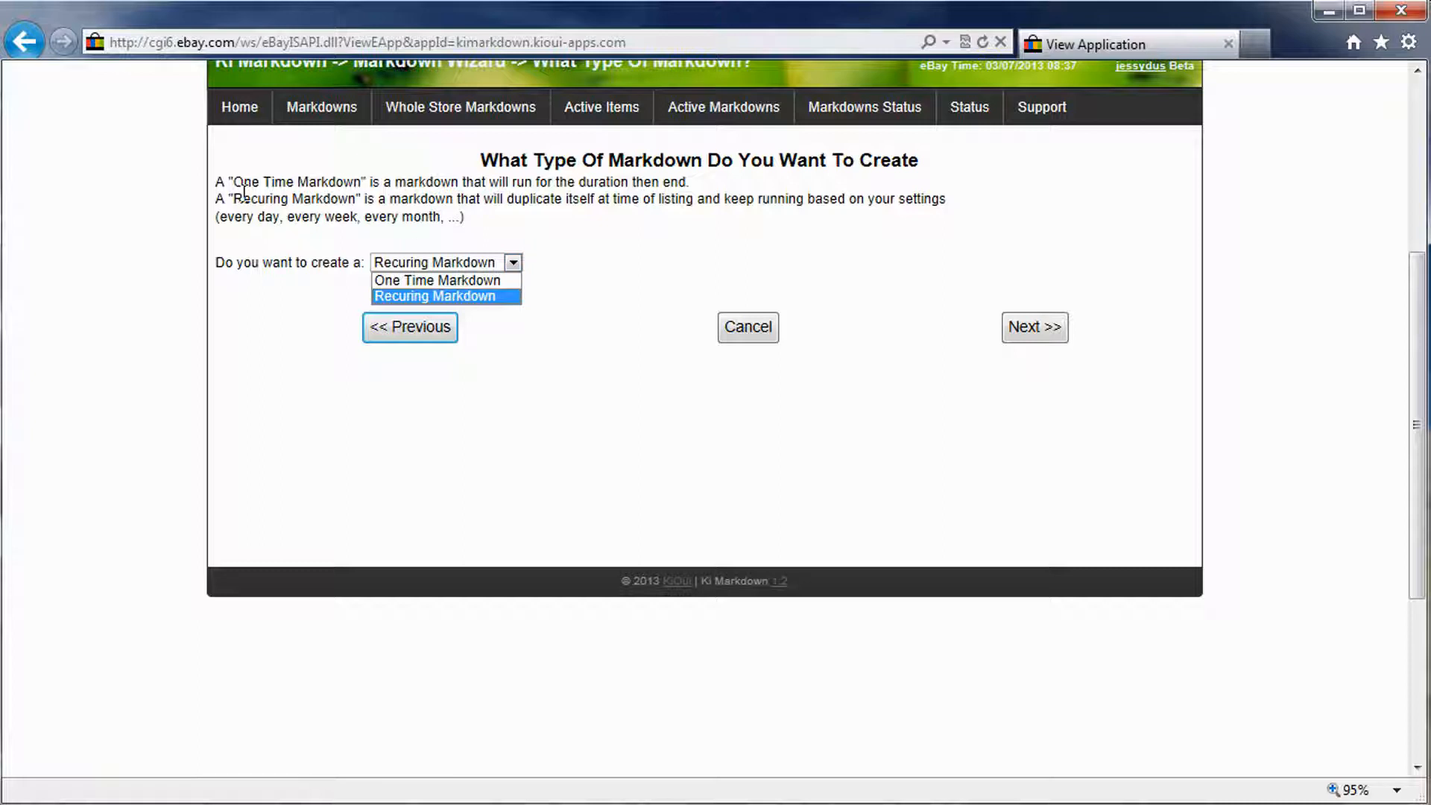
left_click_drag(235, 197, 471, 199)
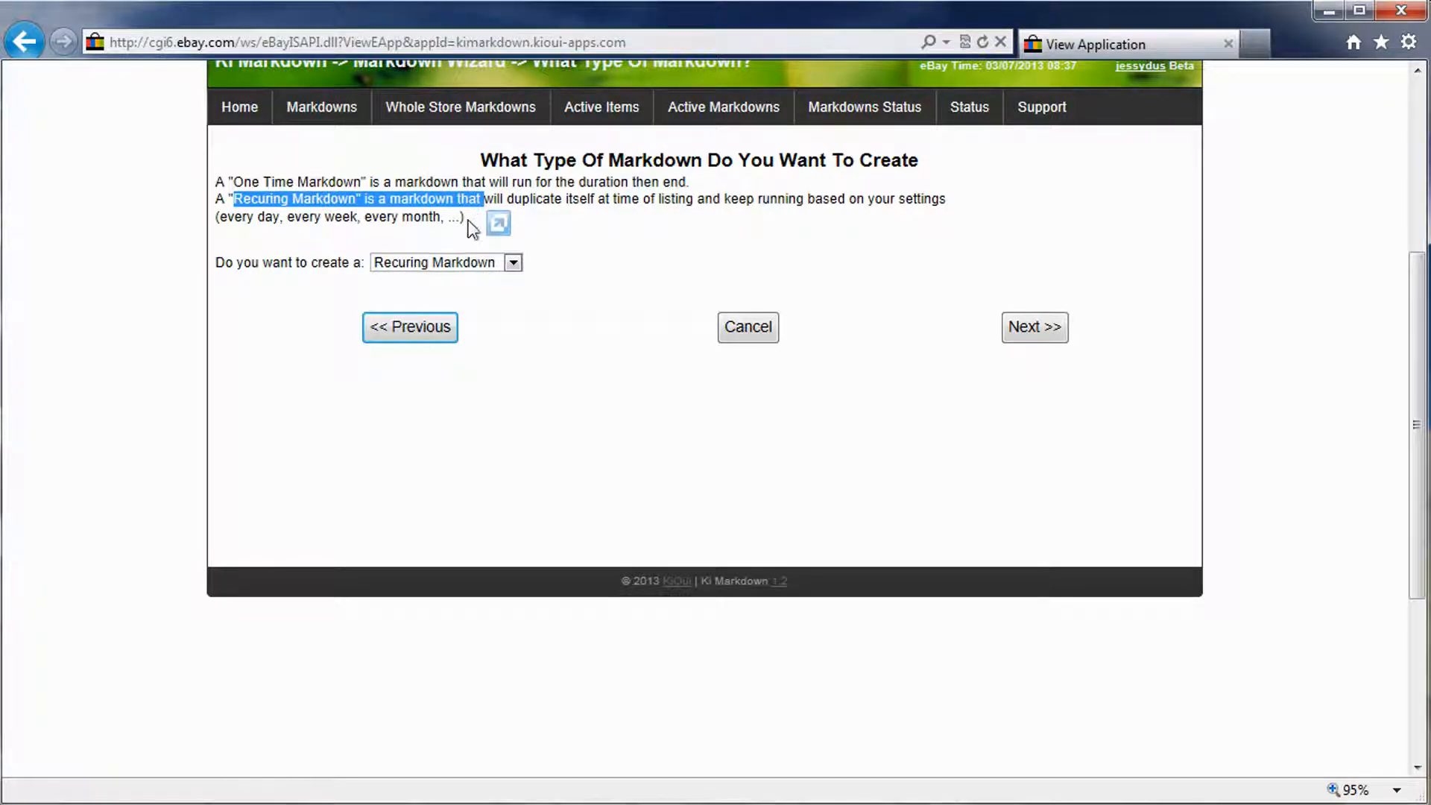
left_click(1046, 329)
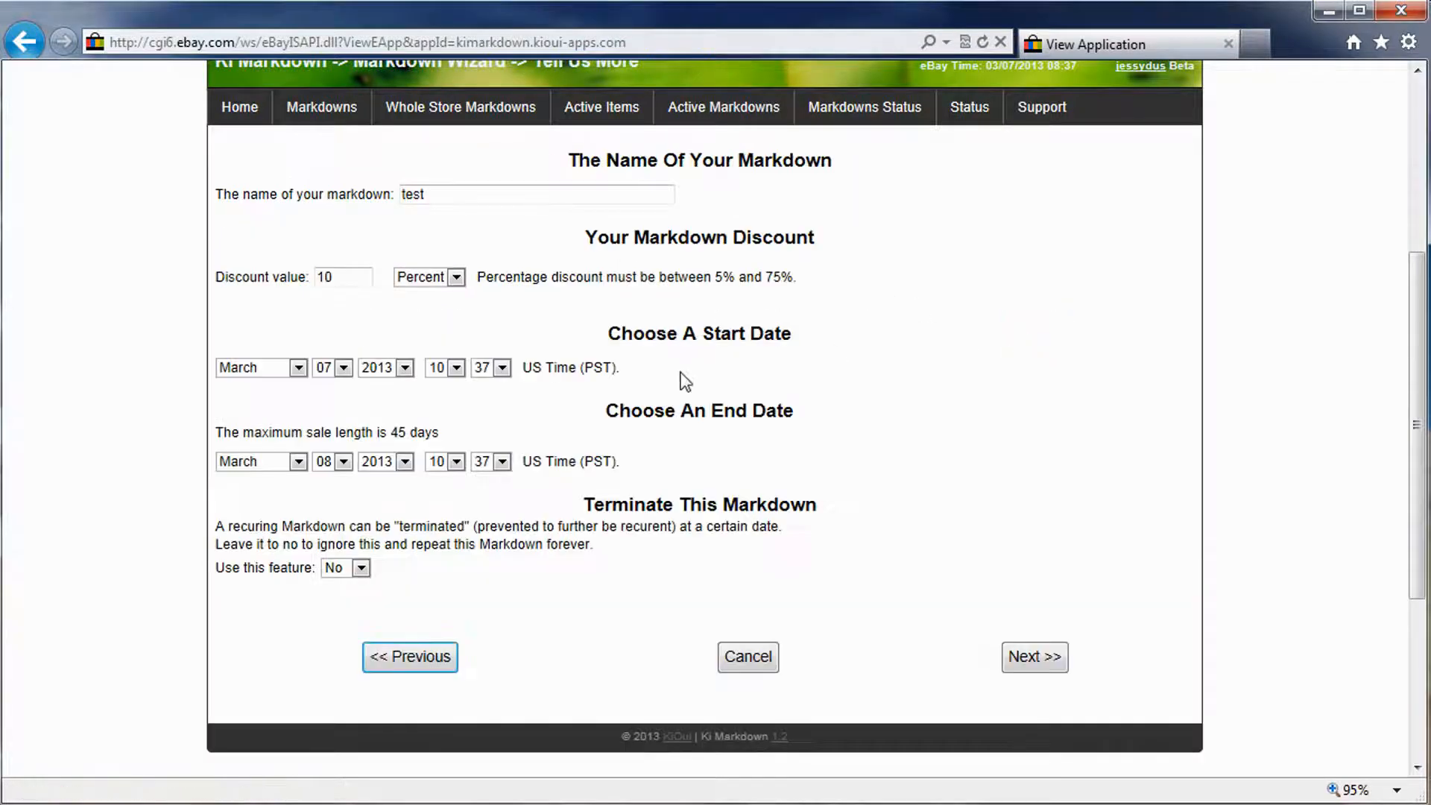
double_click(462, 193)
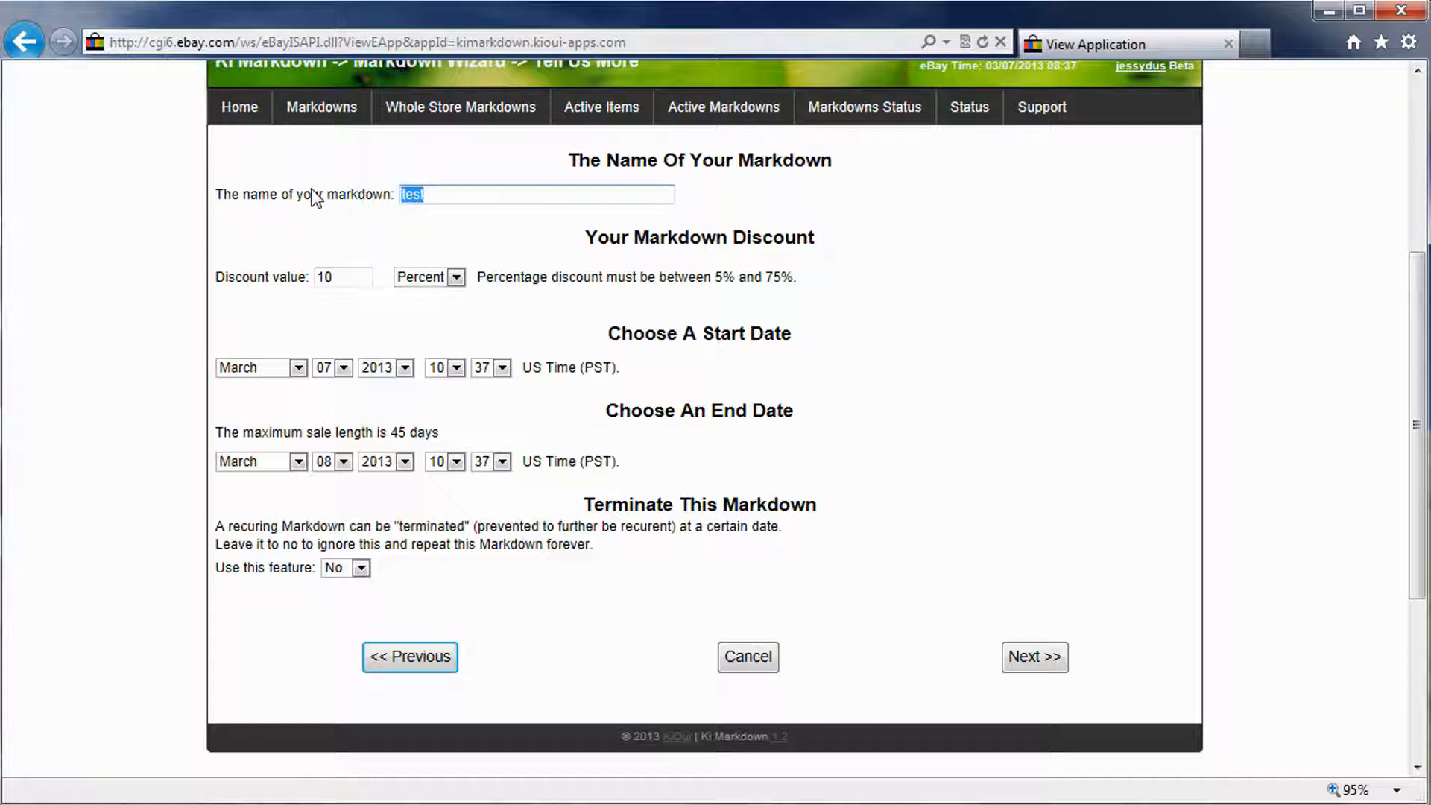
left_click(748, 657)
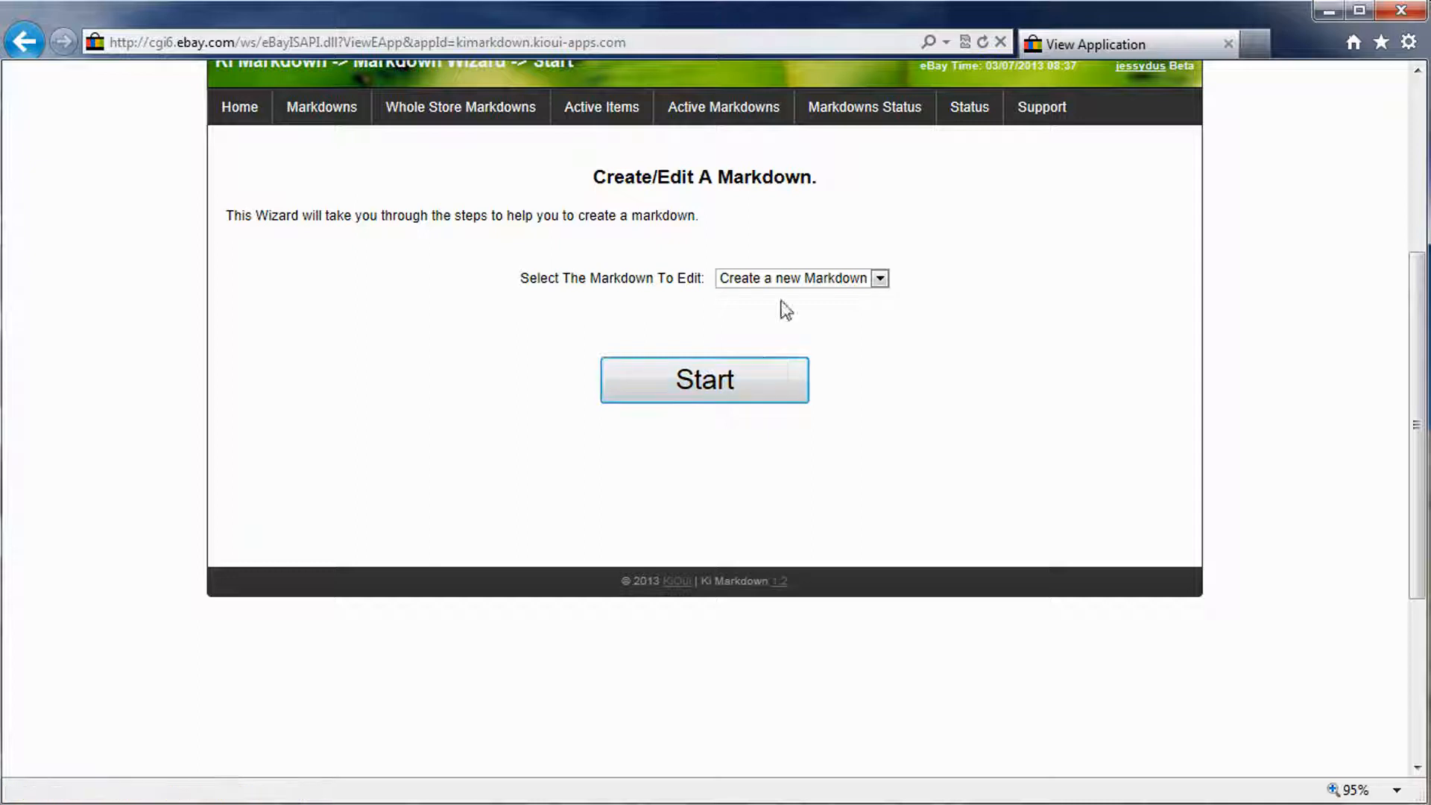
Start a new markdown in the wizard, choose Recuring Markdown as its type and continue to its details.
left_click(760, 387)
left_click(468, 262)
left_click(475, 296)
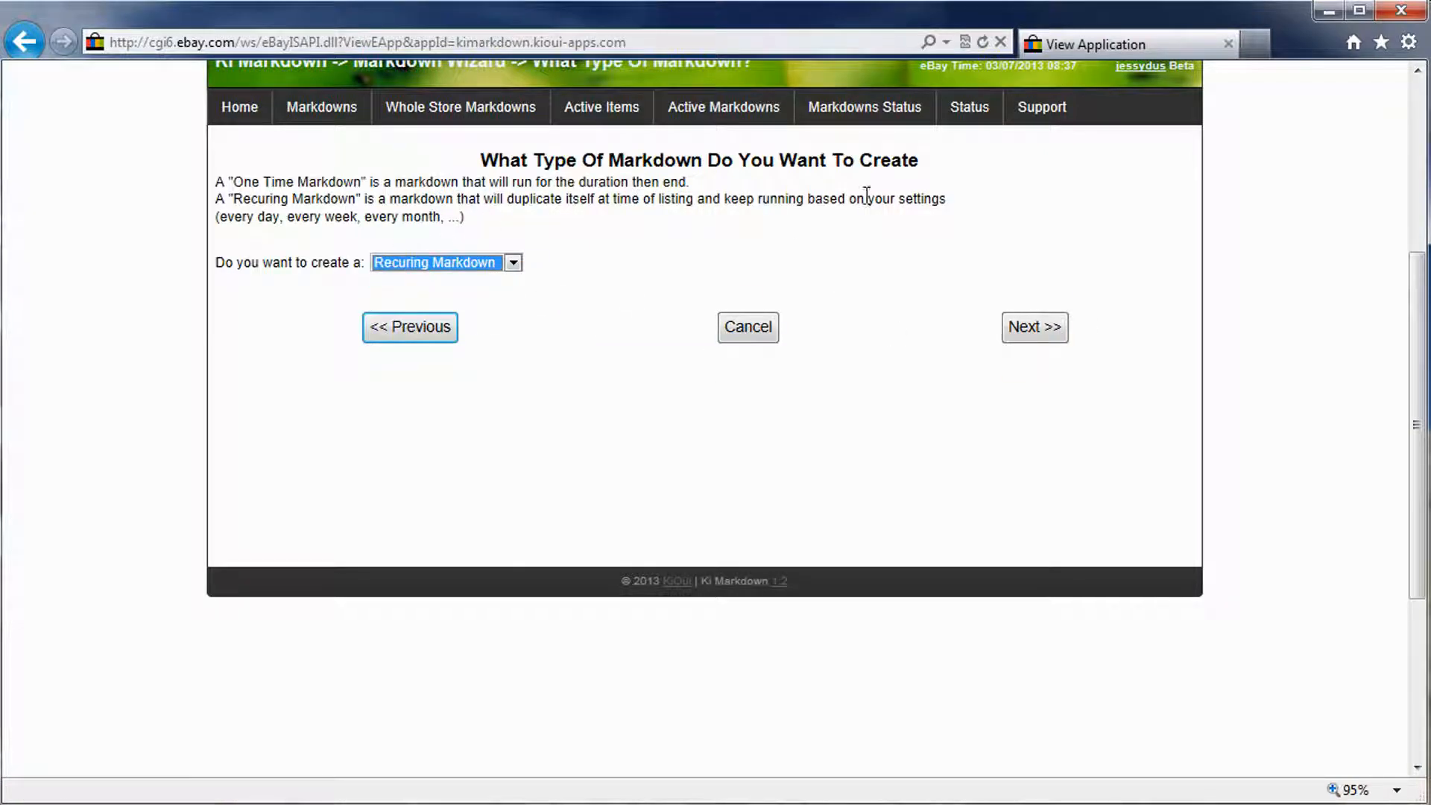
left_click(1031, 330)
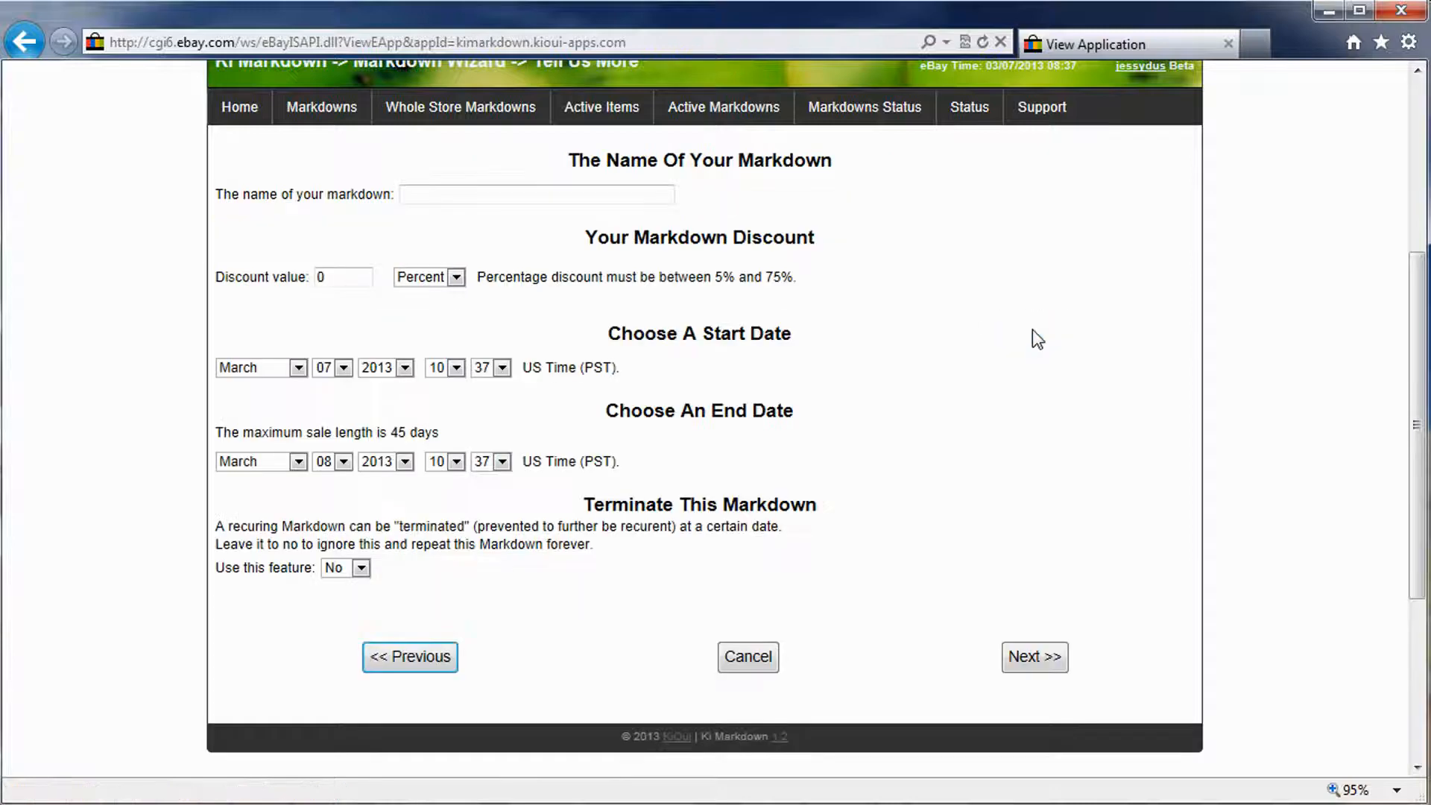
Name the markdown "black wigs" and set the hour of both its start and end dates to 16.
left_click(481, 194)
type("black wigs")
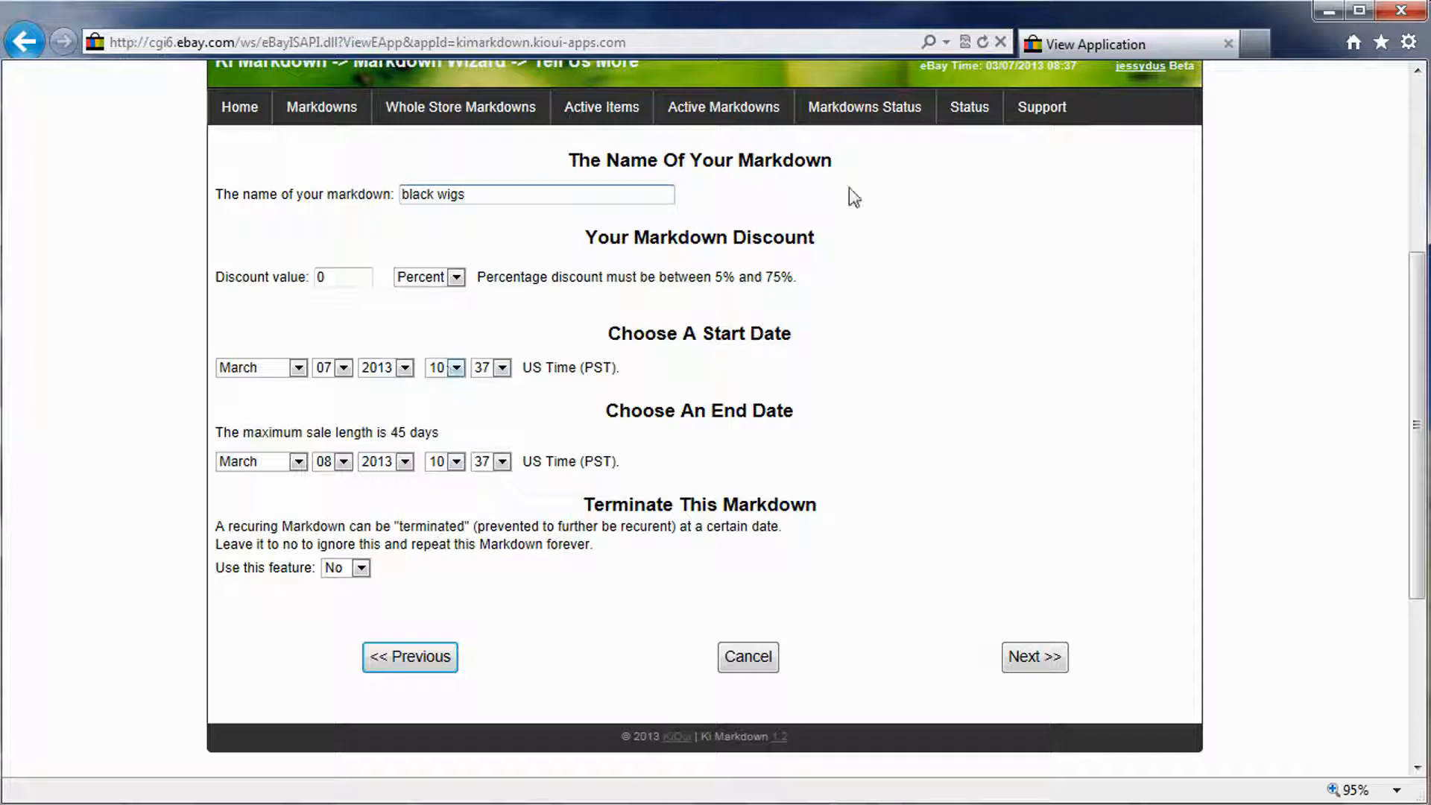
left_click(454, 462)
left_click(450, 736)
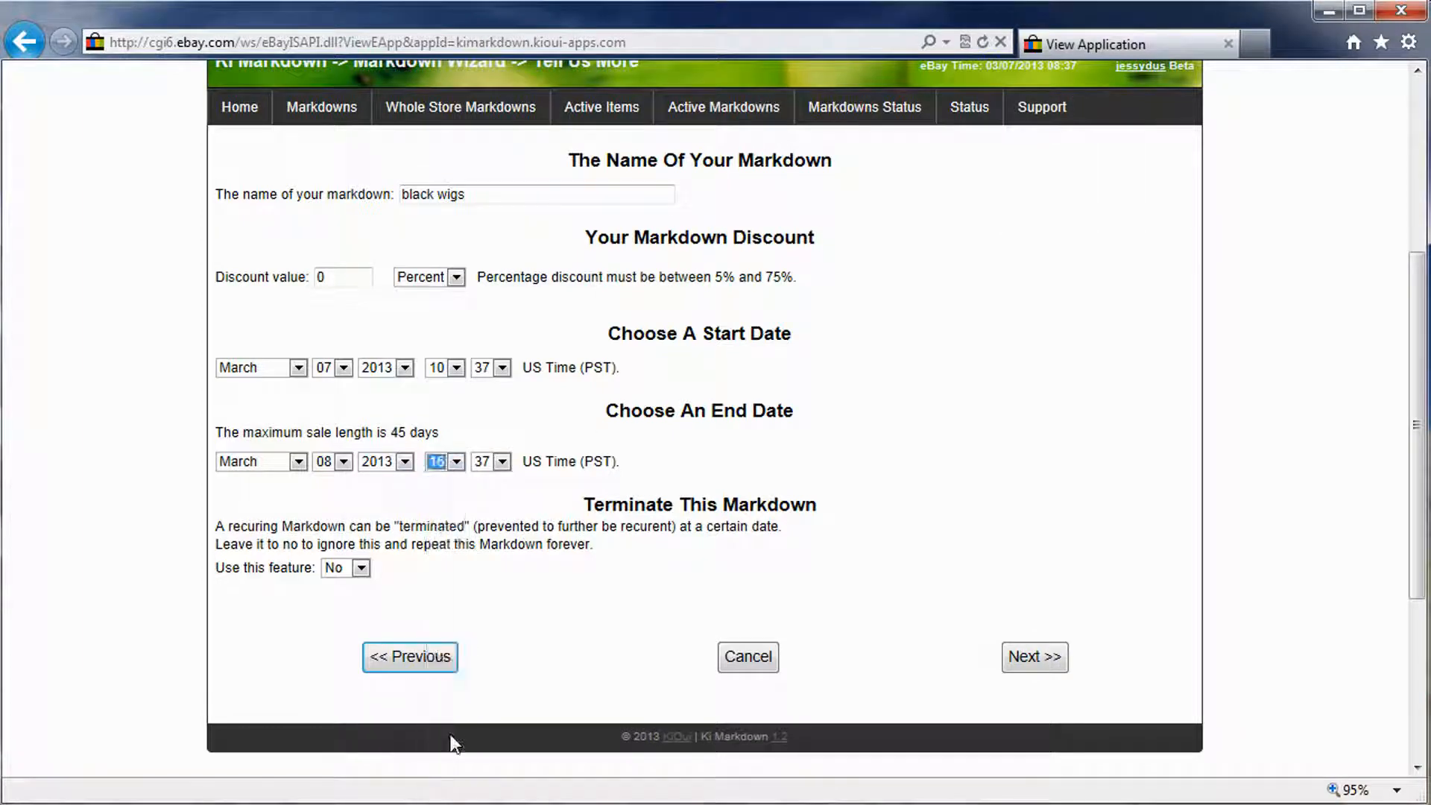
left_click(456, 367)
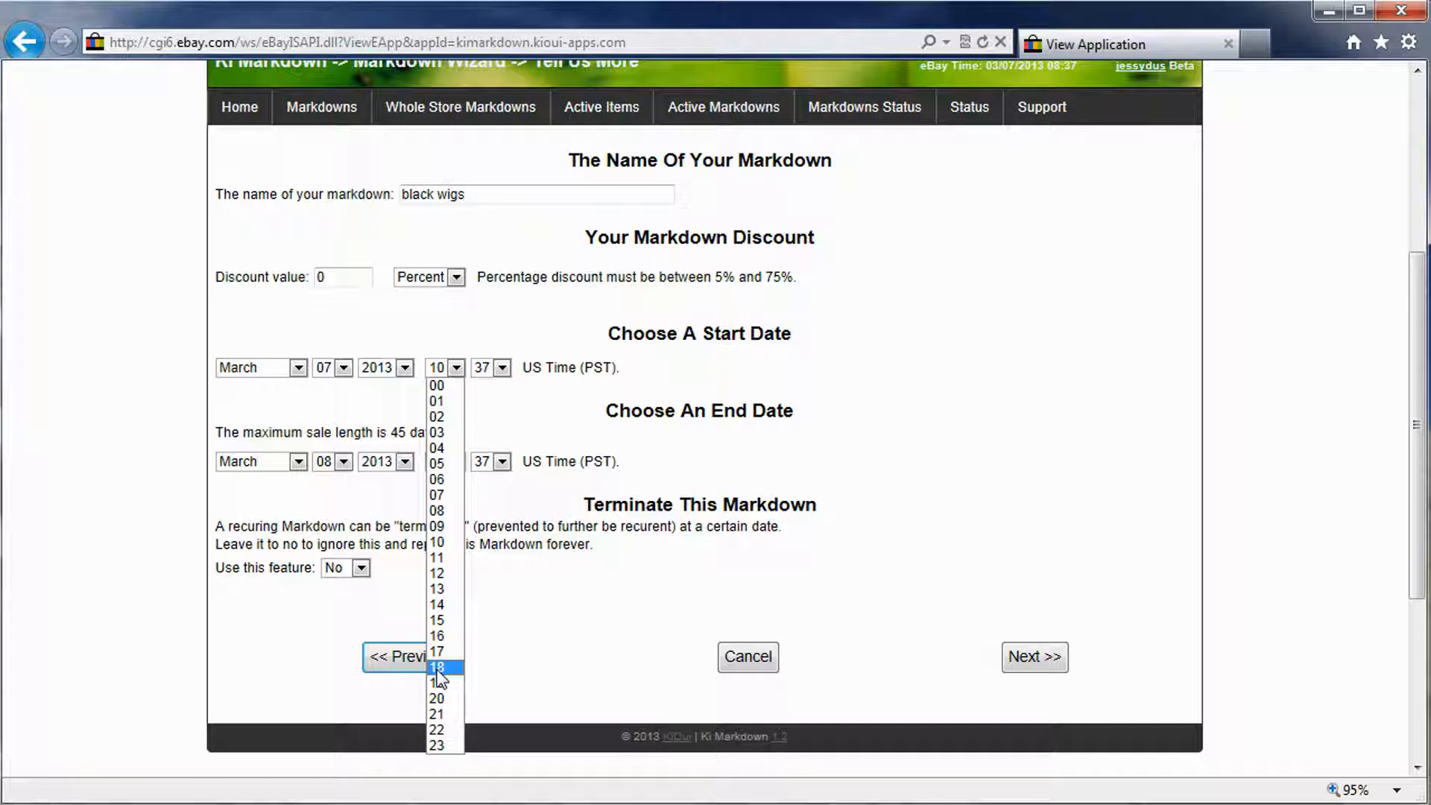
left_click(446, 637)
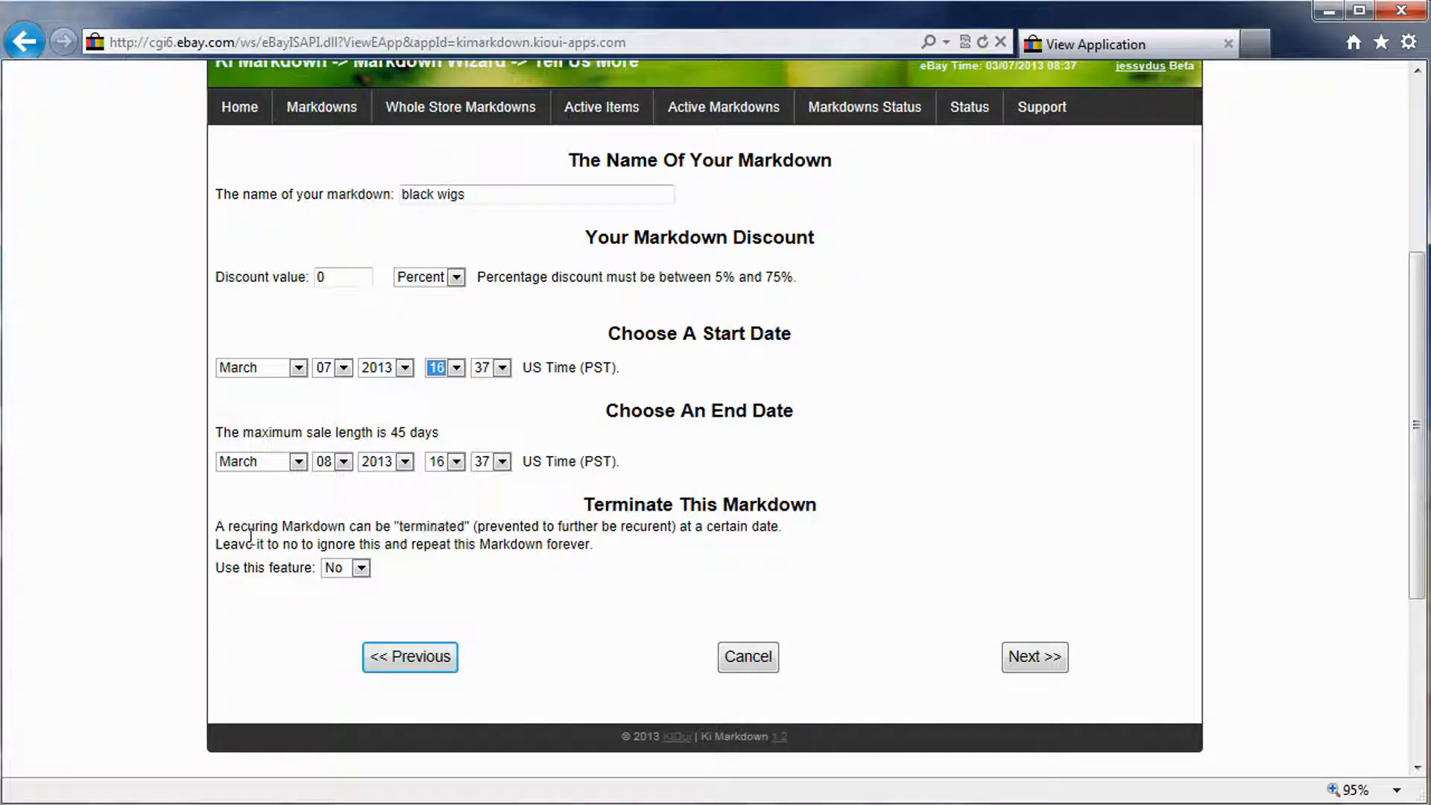
Try the Terminate This Markdown feature with day 18 as the termination date, and set the feature back to No.
left_click(352, 569)
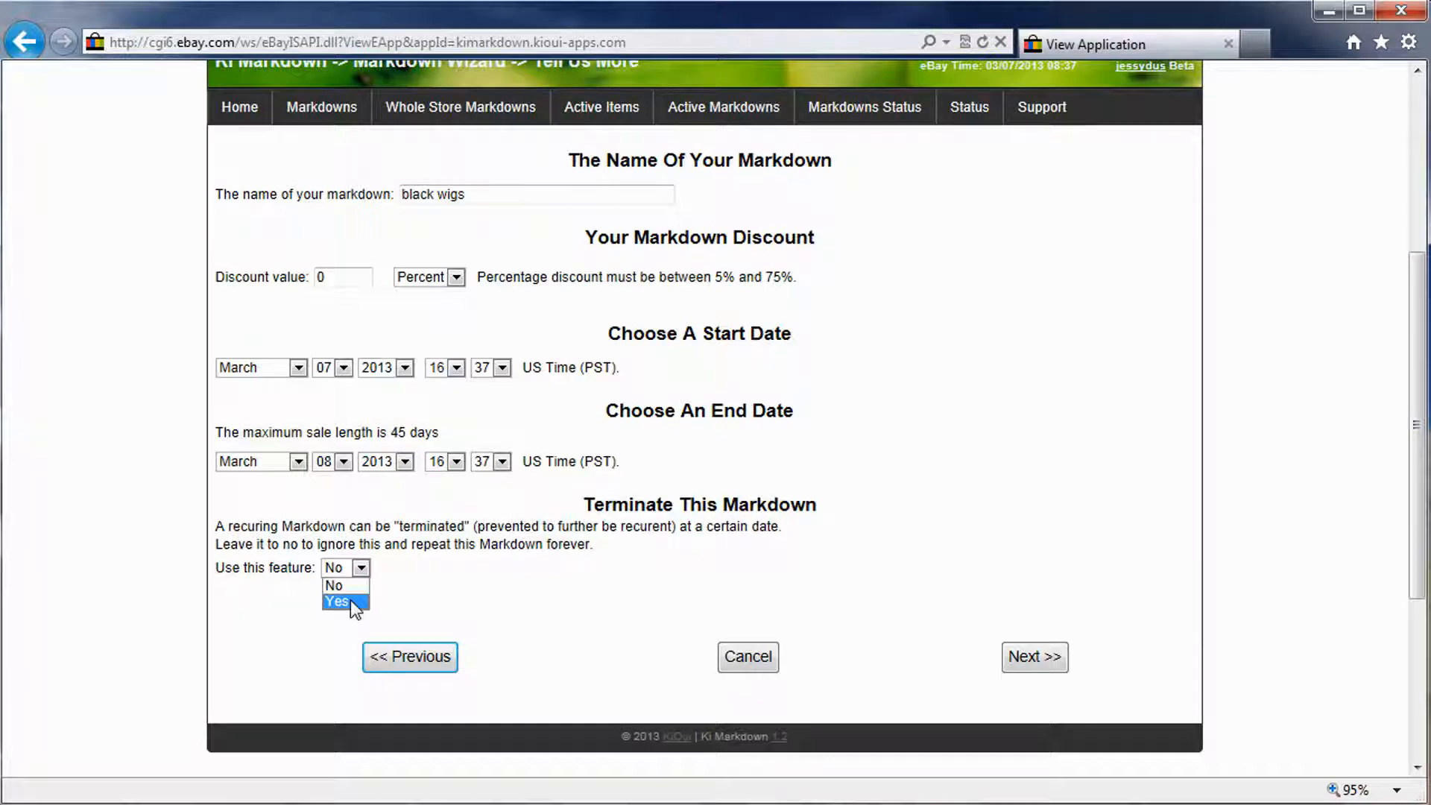
left_click(350, 601)
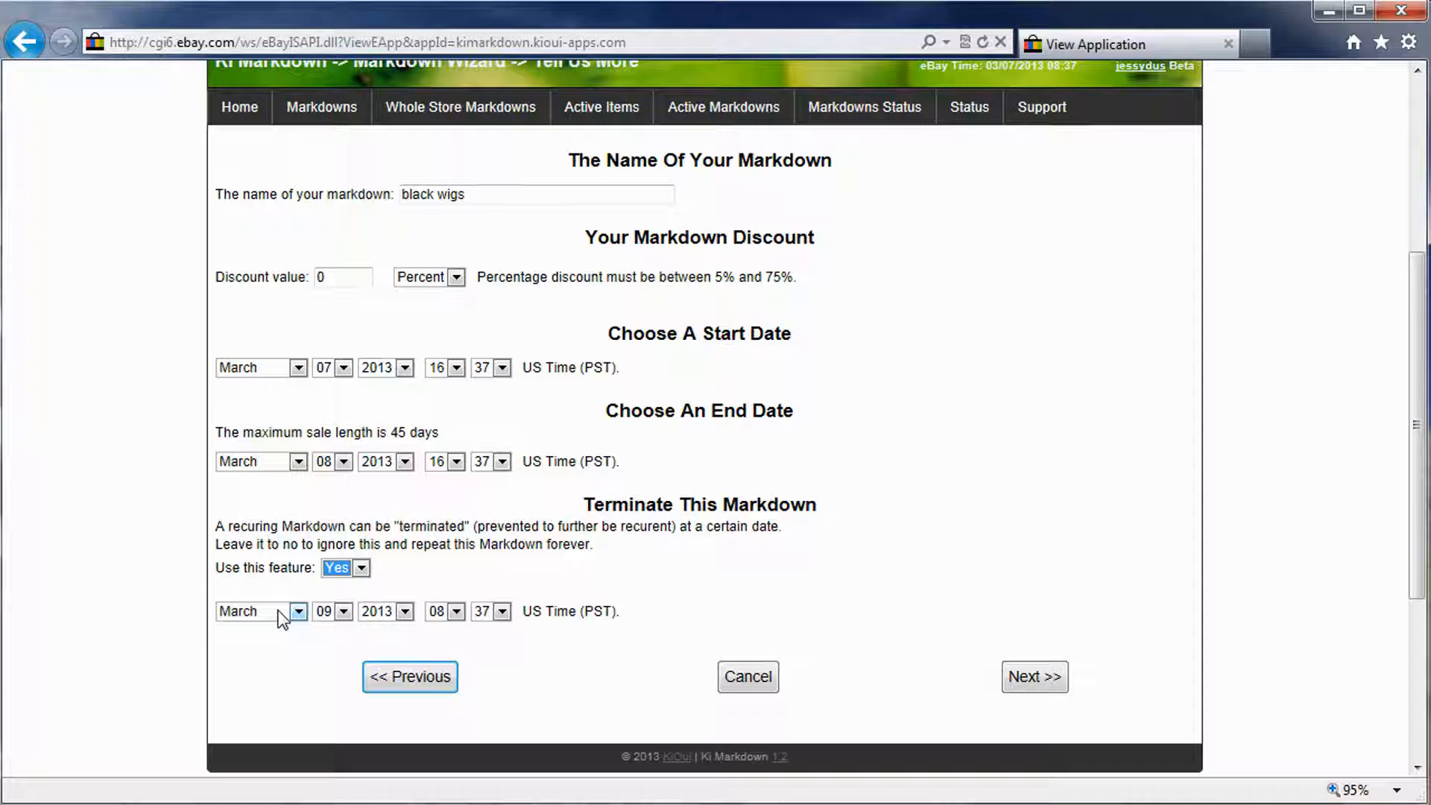
left_click(329, 612)
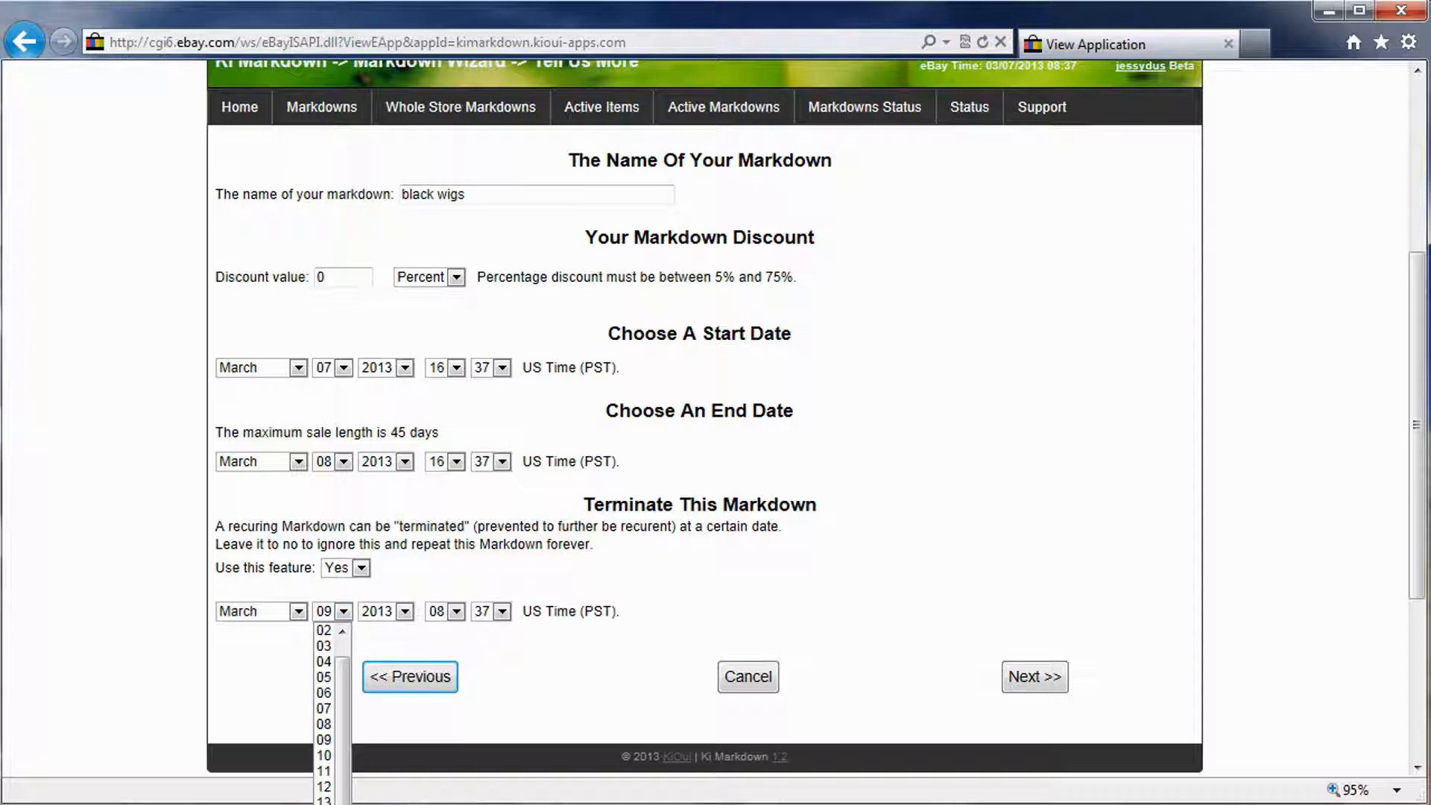
left_click(325, 804)
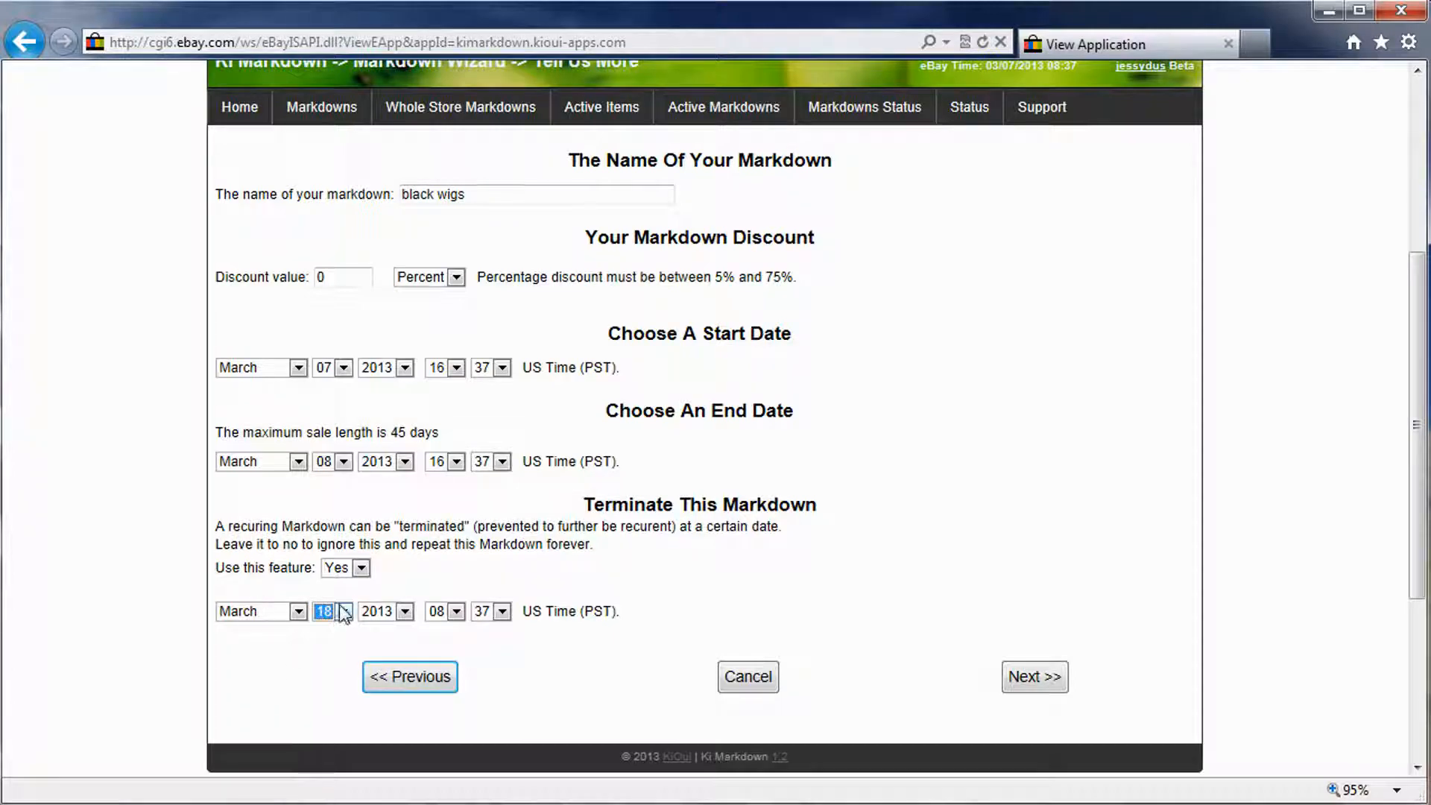
left_click(350, 572)
left_click(356, 569)
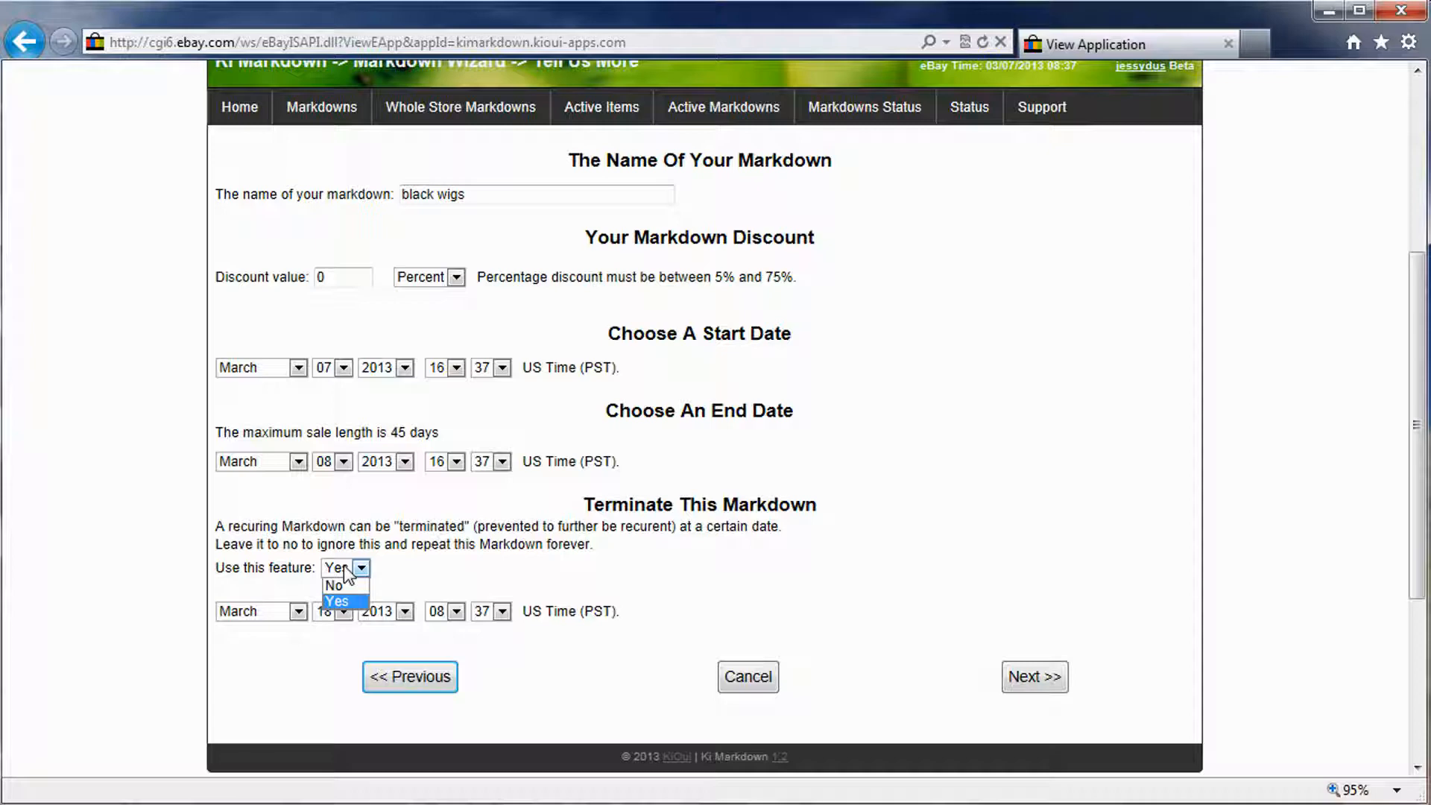
left_click(337, 589)
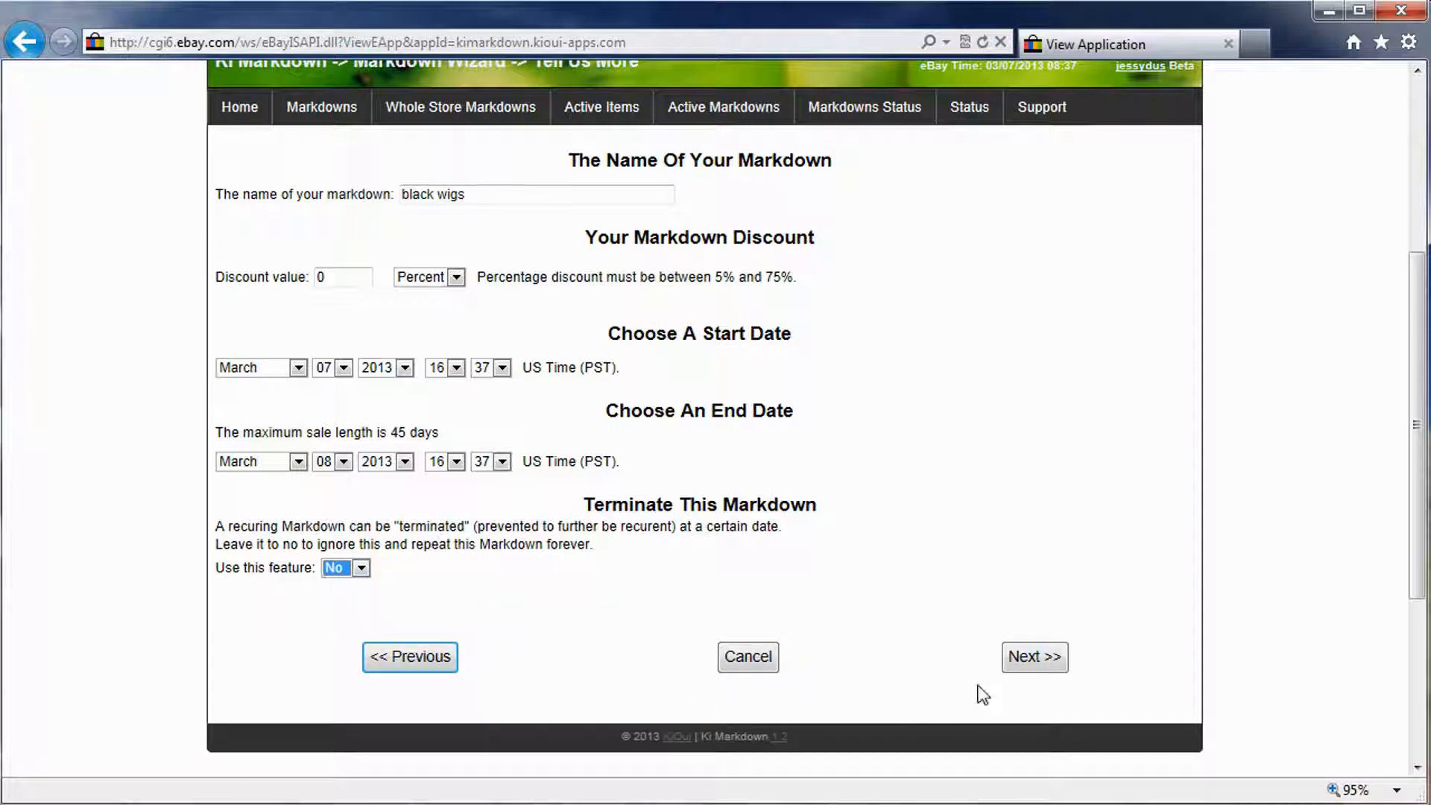
Set the markdown's discount value to 10 percent and continue to the recurring settings.
left_click(1020, 660)
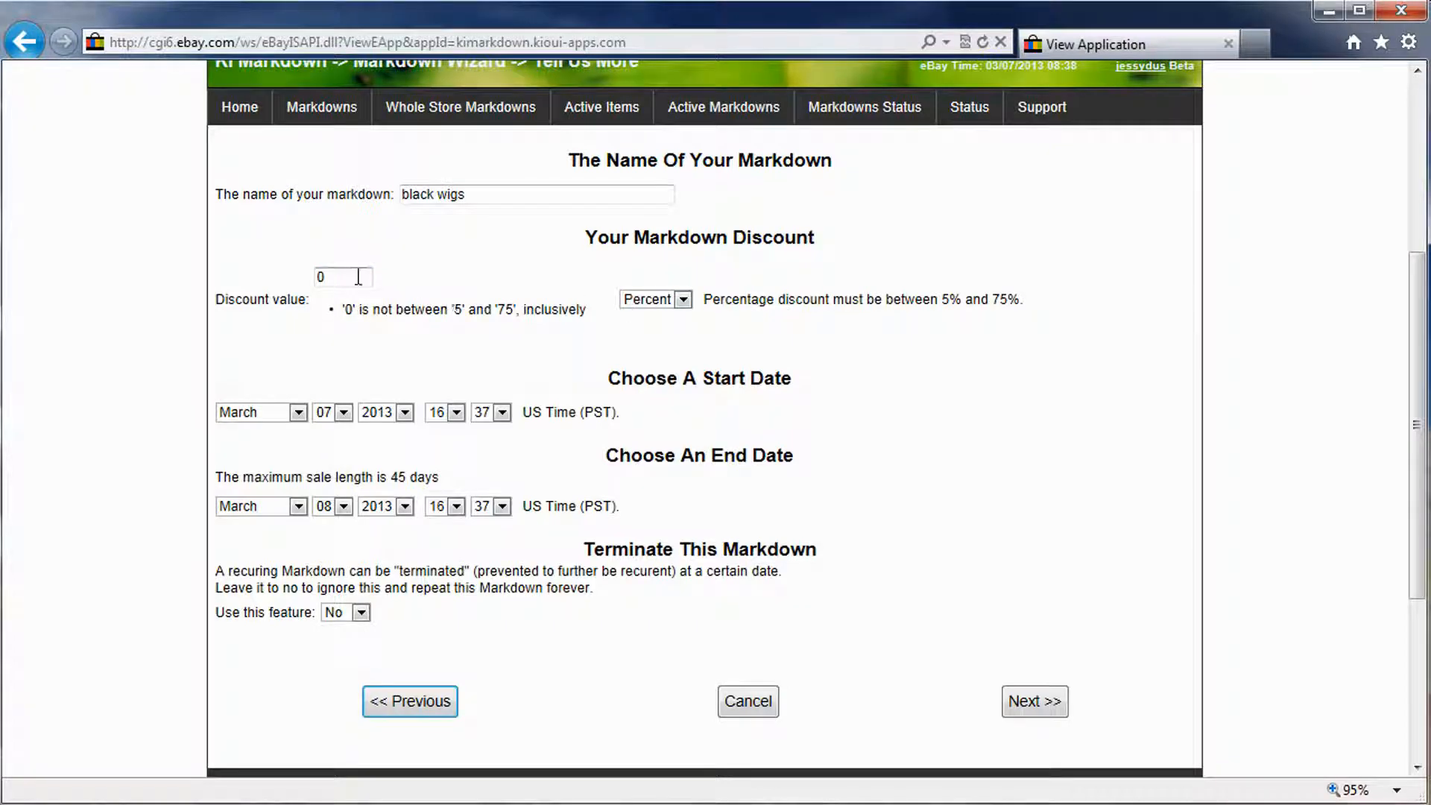
left_click(682, 301)
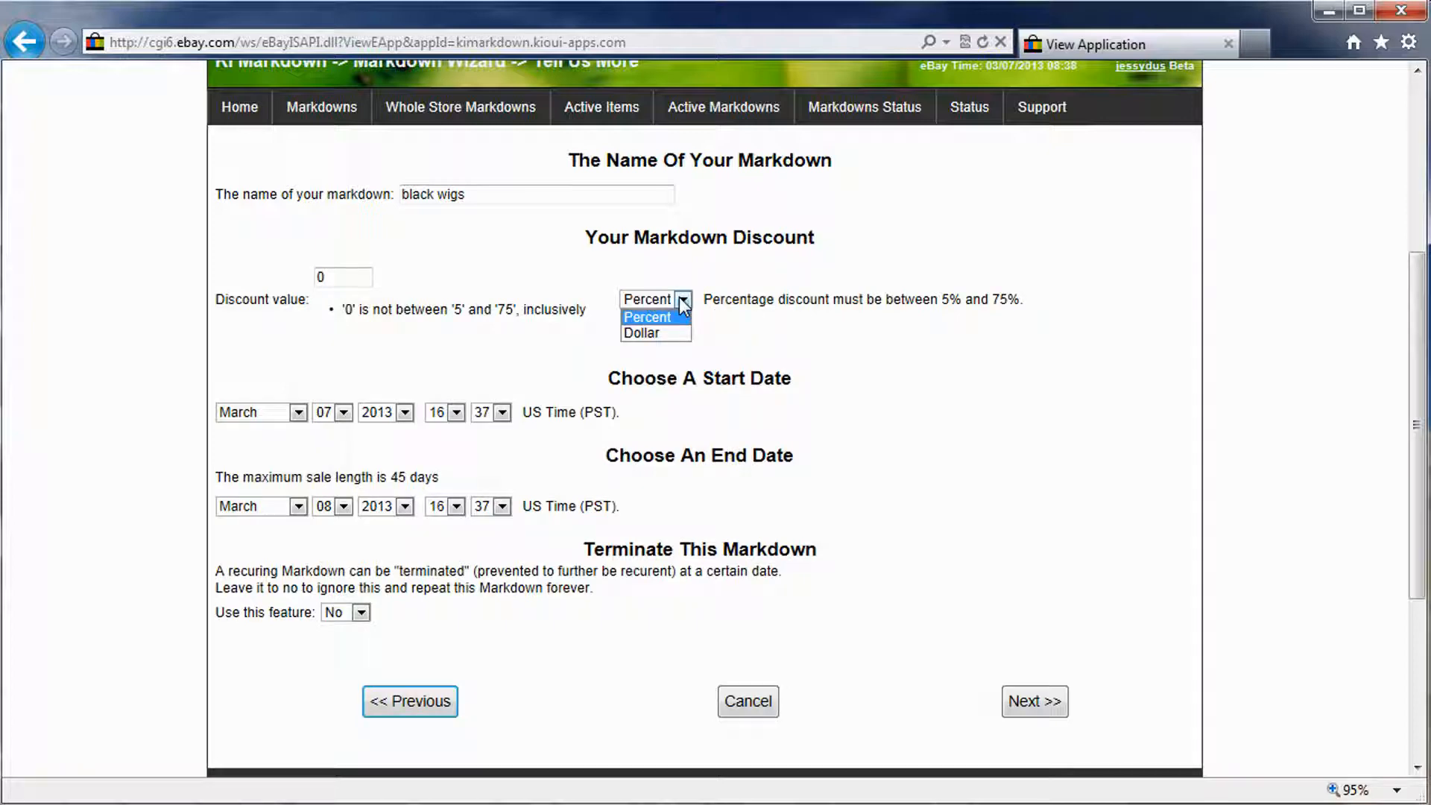
left_click_drag(345, 276, 268, 275)
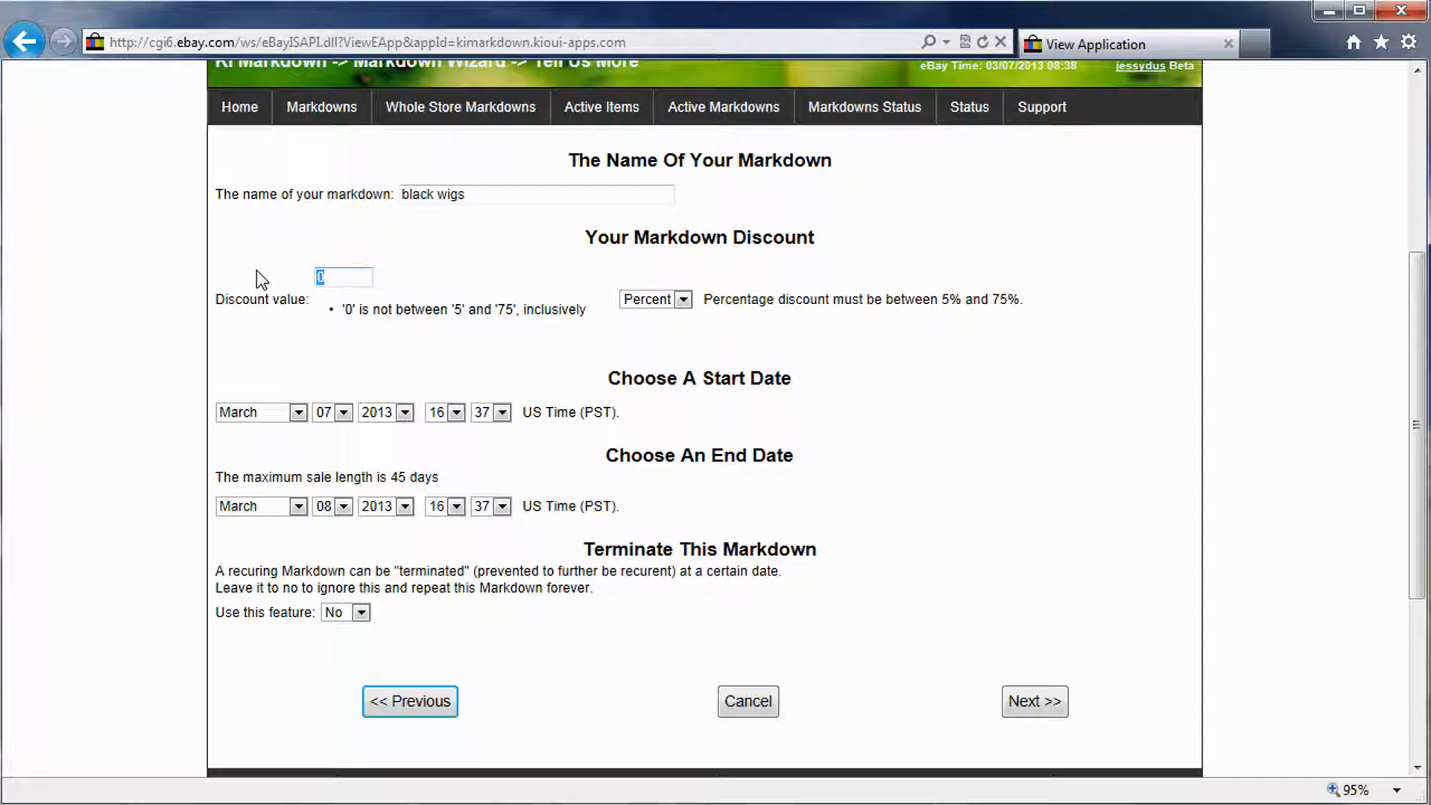
type("10")
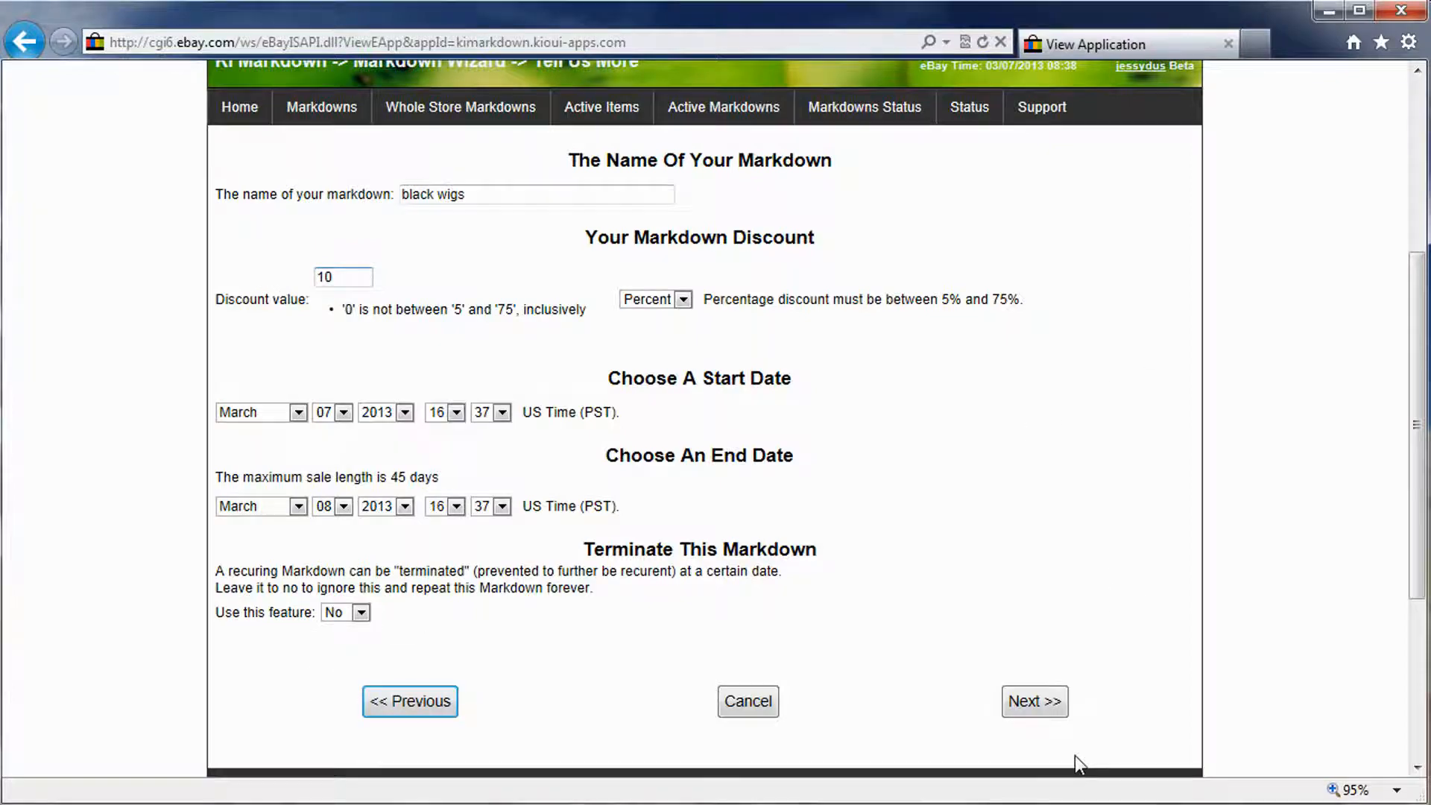
left_click(1053, 706)
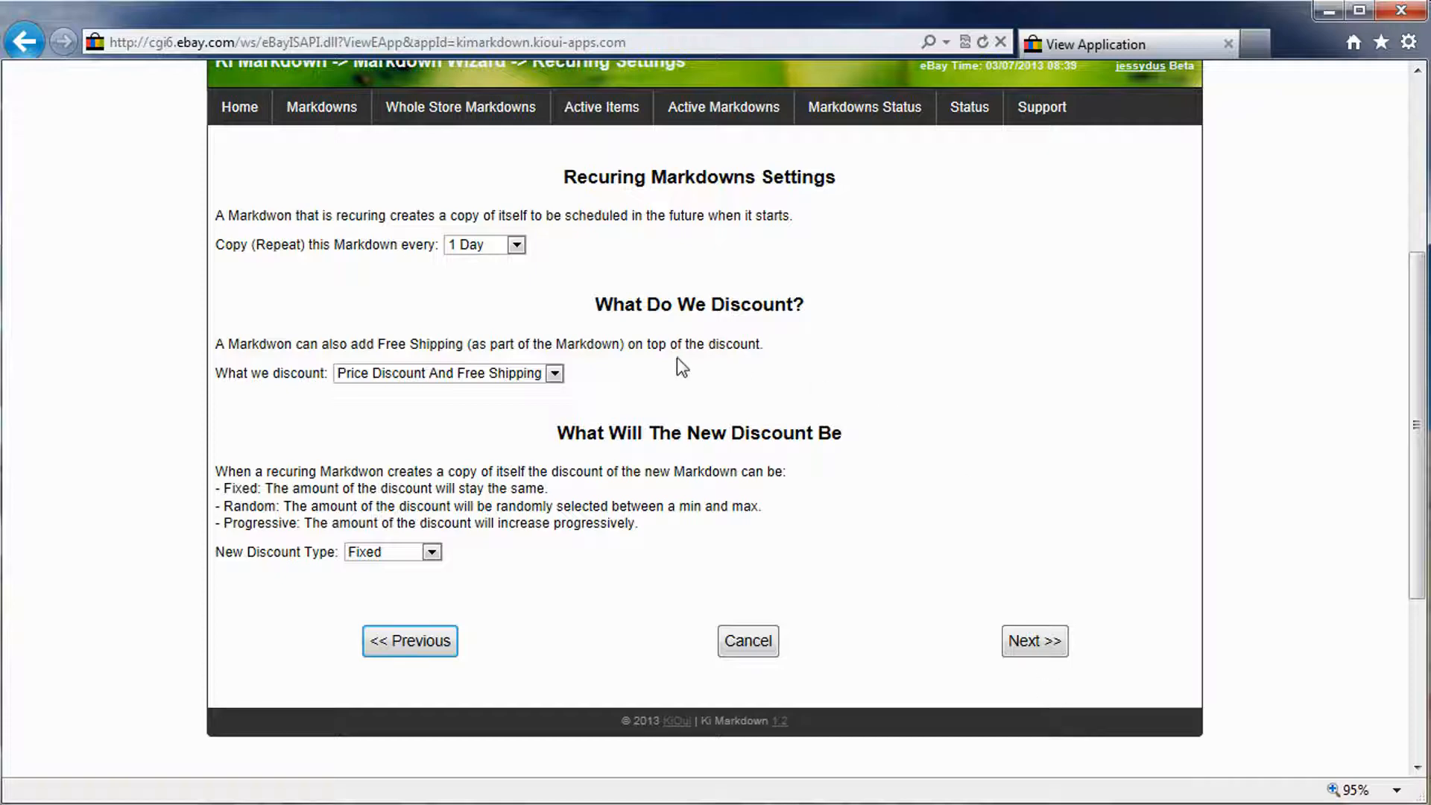
Set the markdown to copy (repeat) itself every 2 Days.
left_click(501, 246)
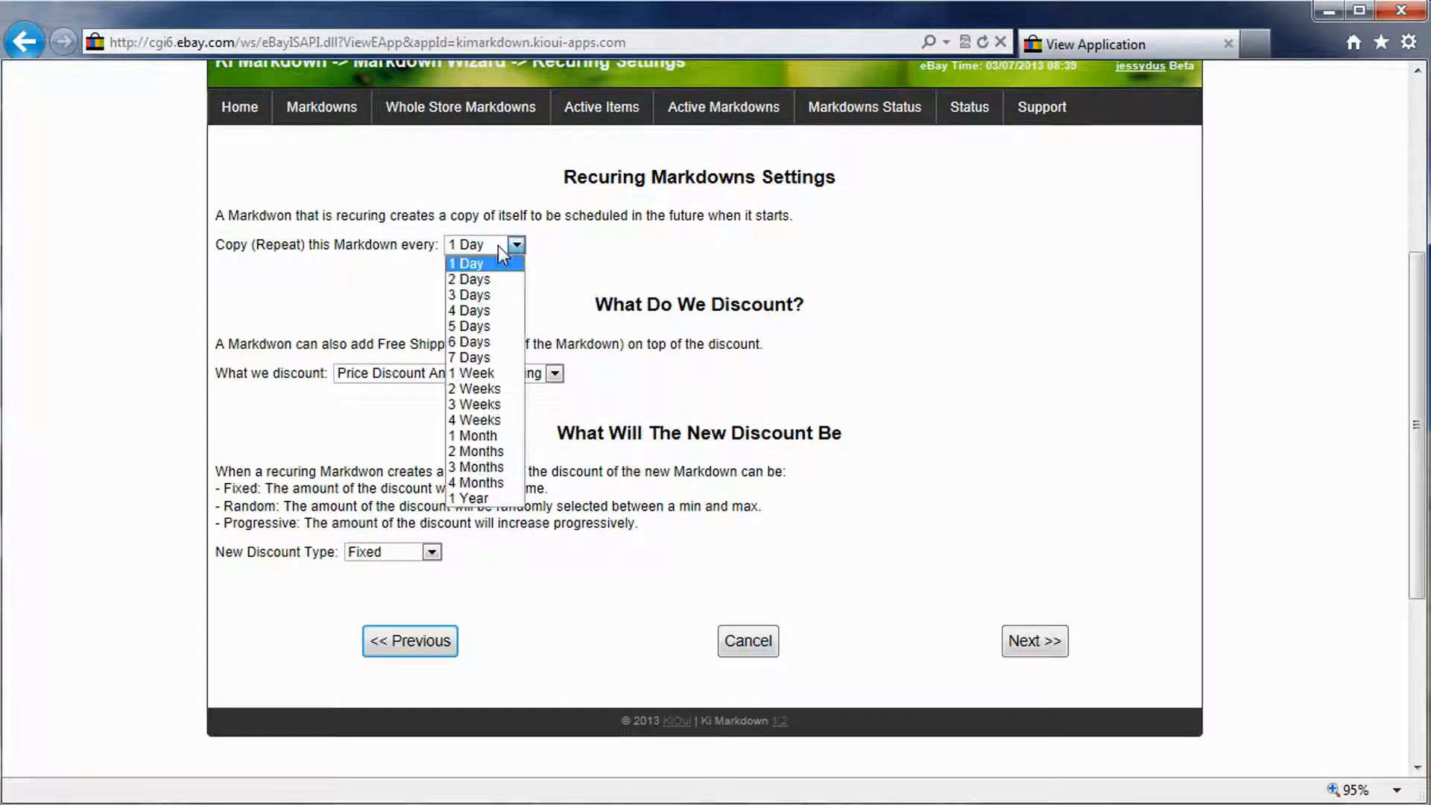
left_click(474, 281)
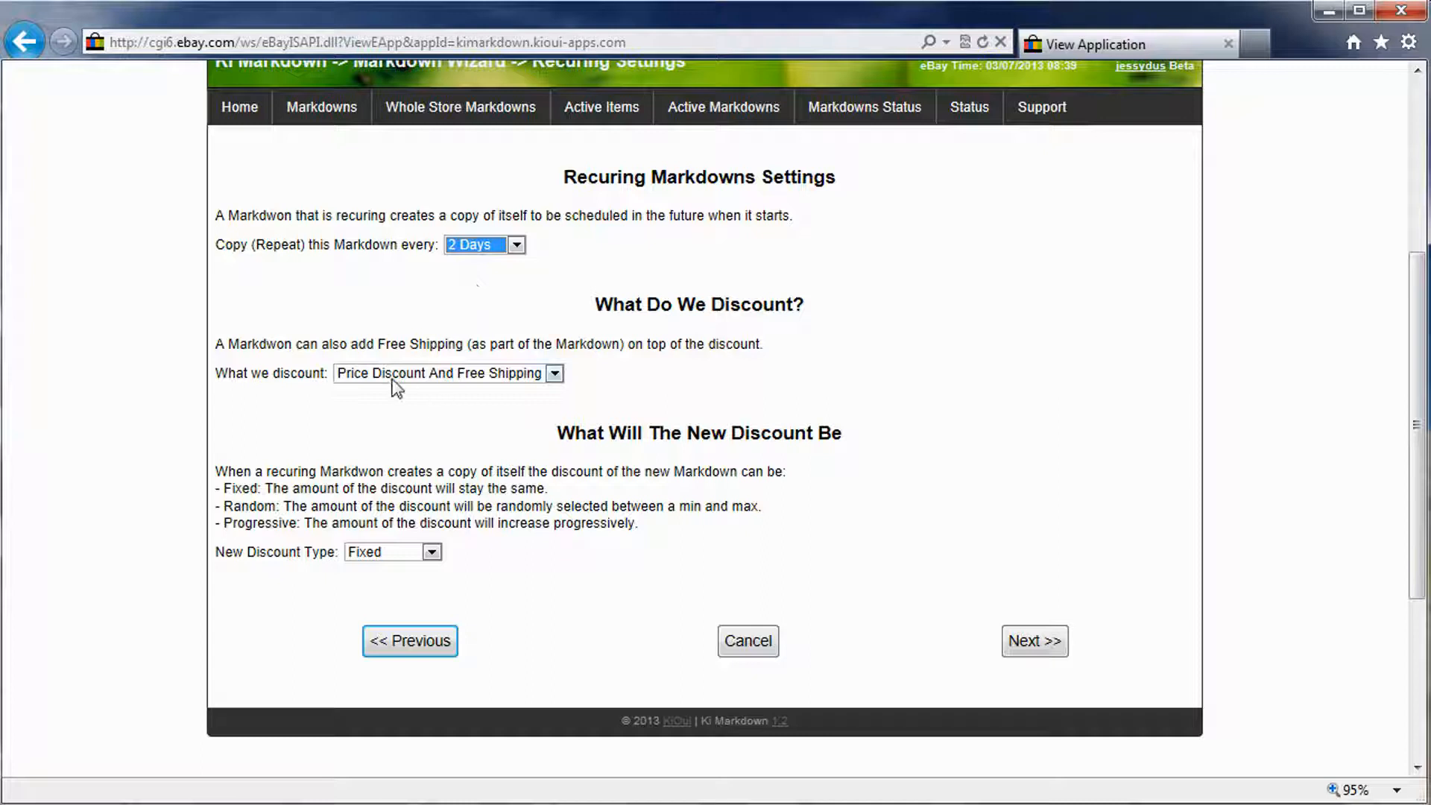
Keep Price Discount And Free Shipping, set the new discount type to Random between 5% and 15%, and continue to the item filters.
left_click(441, 380)
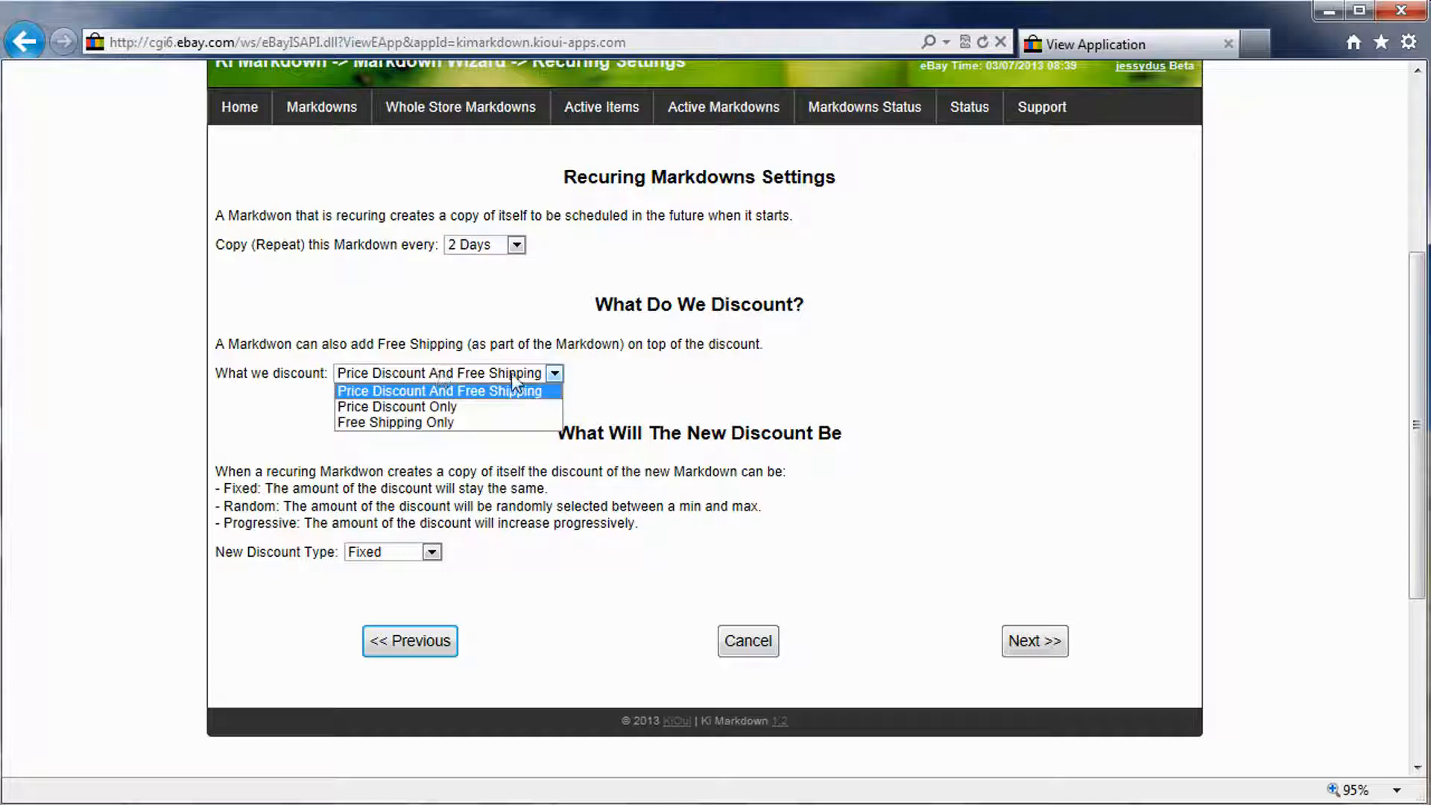
left_click(647, 382)
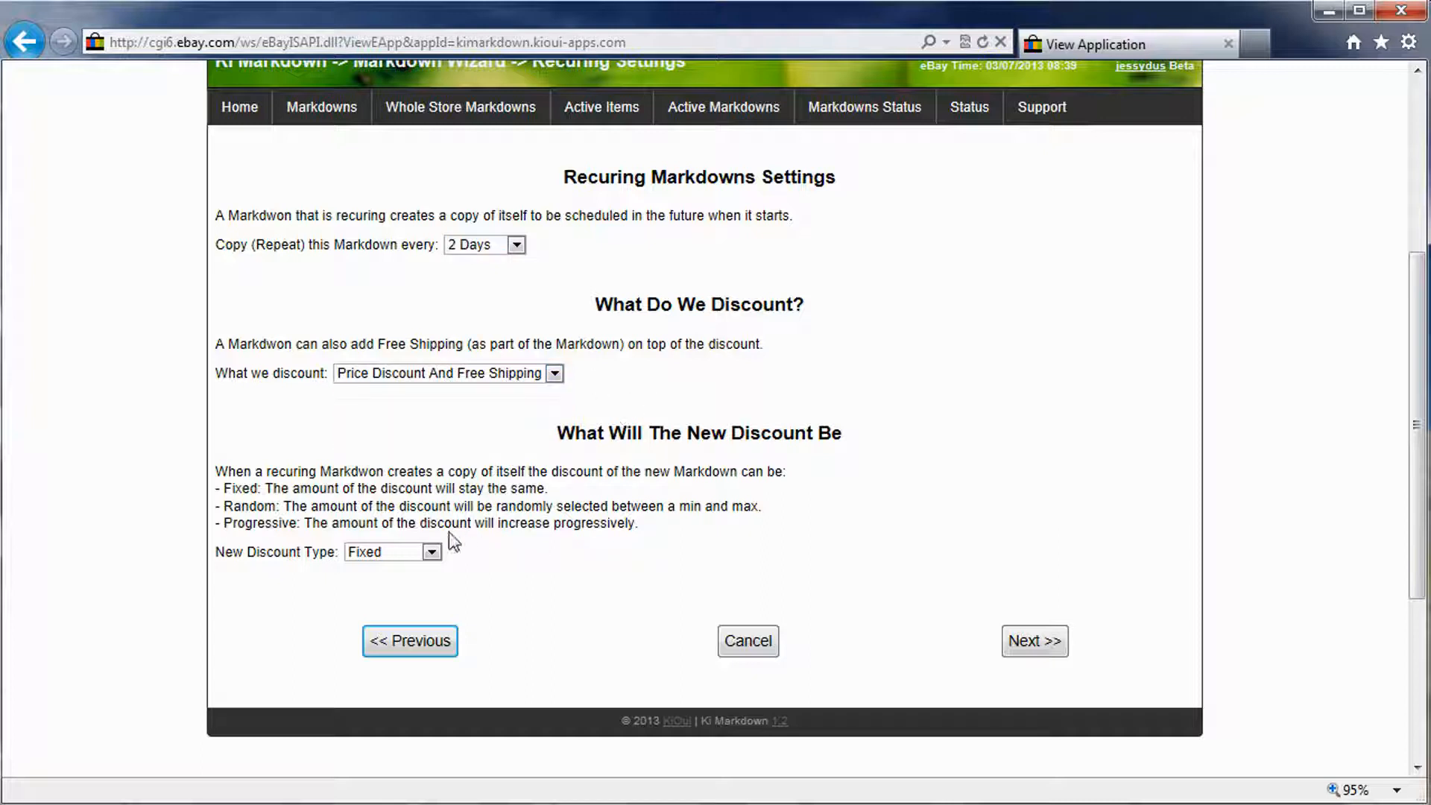
left_click(431, 552)
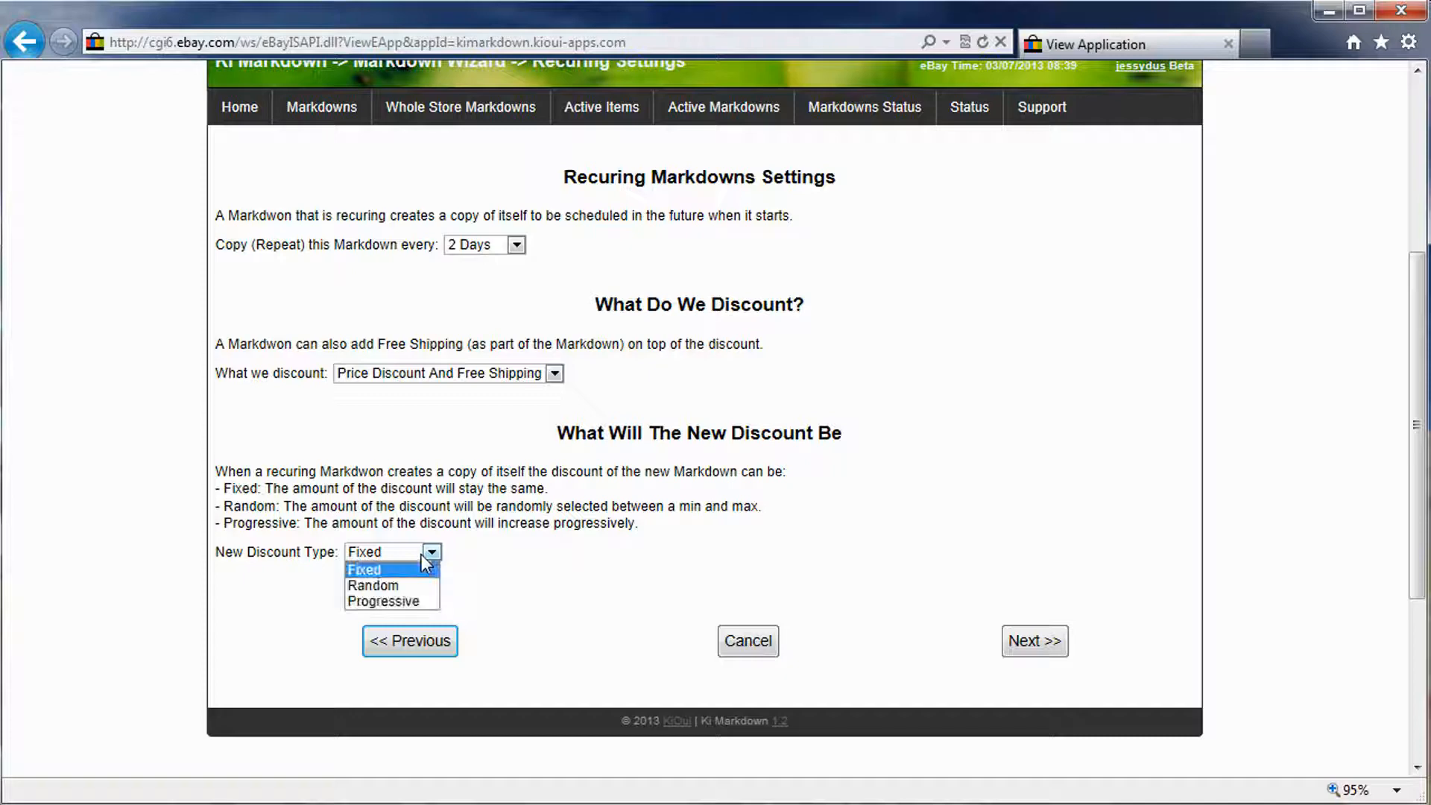
left_click(388, 585)
left_click_drag(426, 602, 373, 605)
type("5")
key("Tab")
type("15")
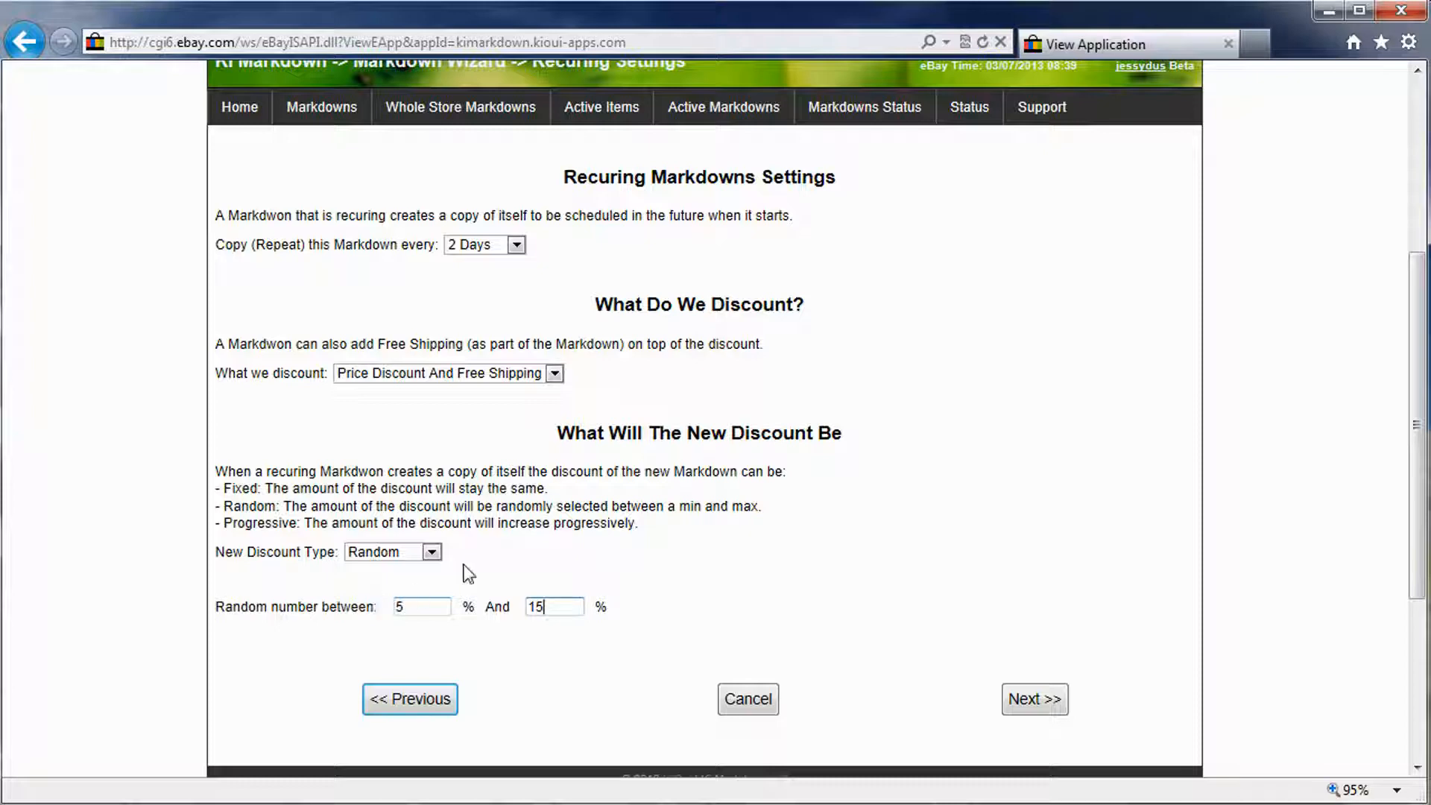
left_click(1032, 702)
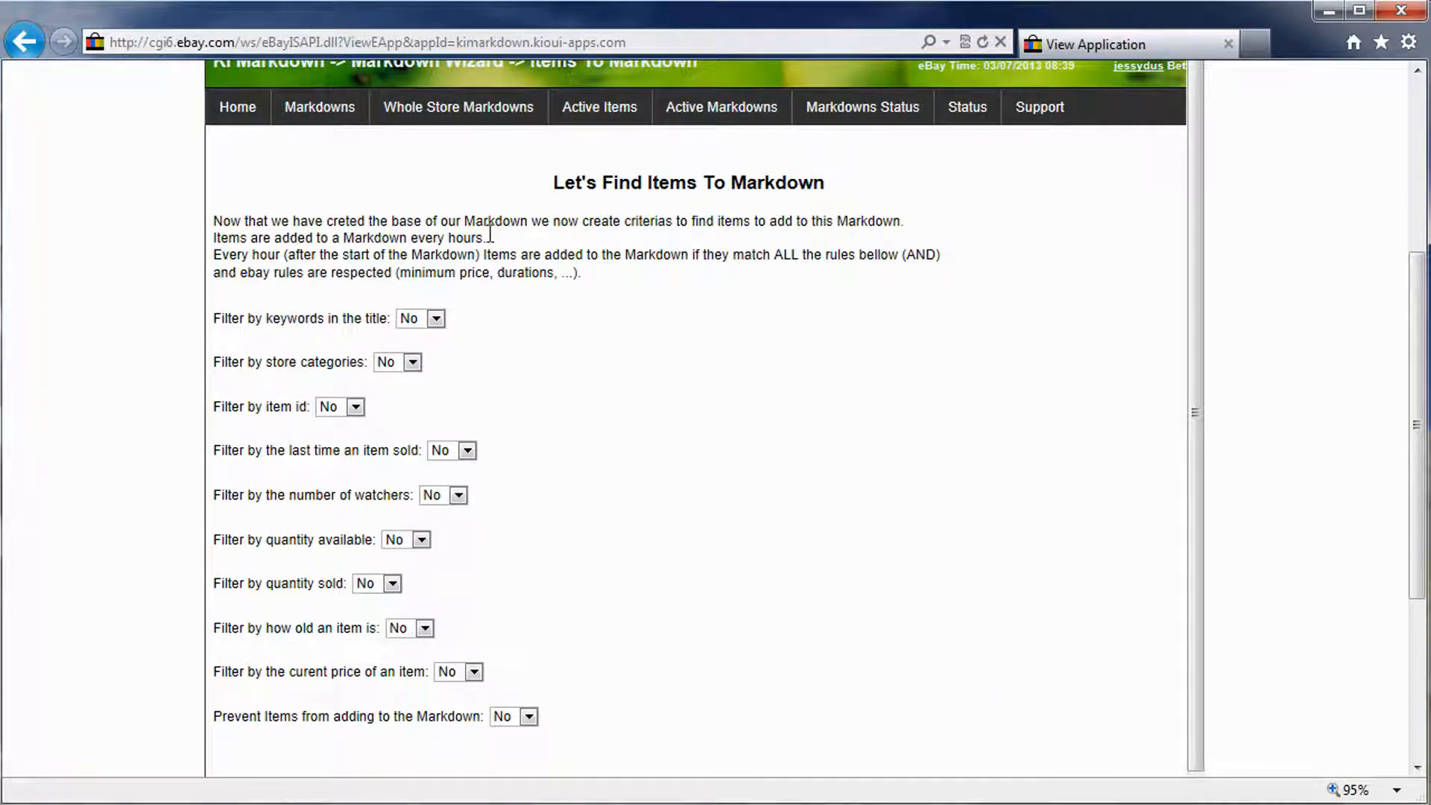
Enable filtering by store categories and select the Black category under Choose by Colors.
left_click_drag(463, 220, 400, 273)
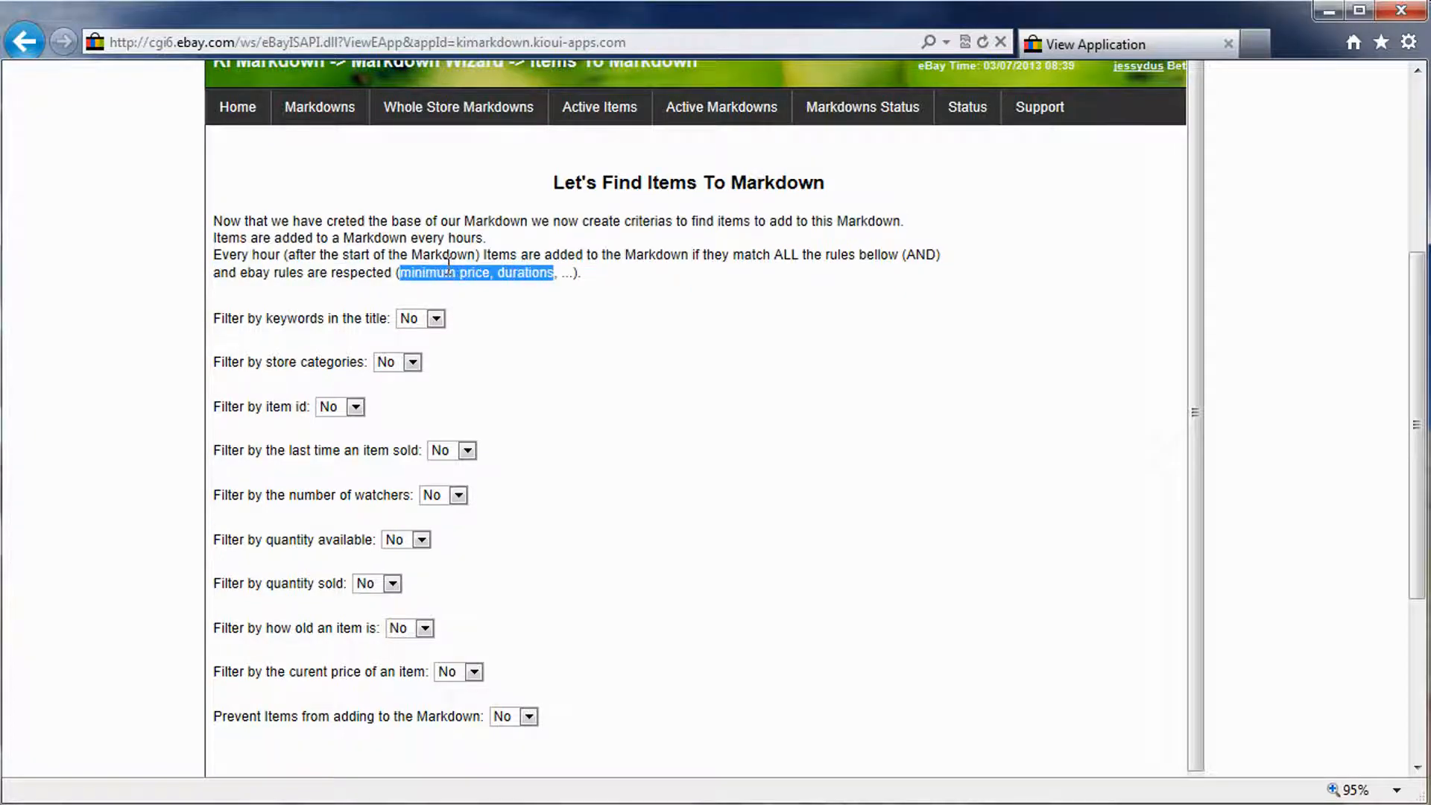
scroll(678, 280, "down", 3)
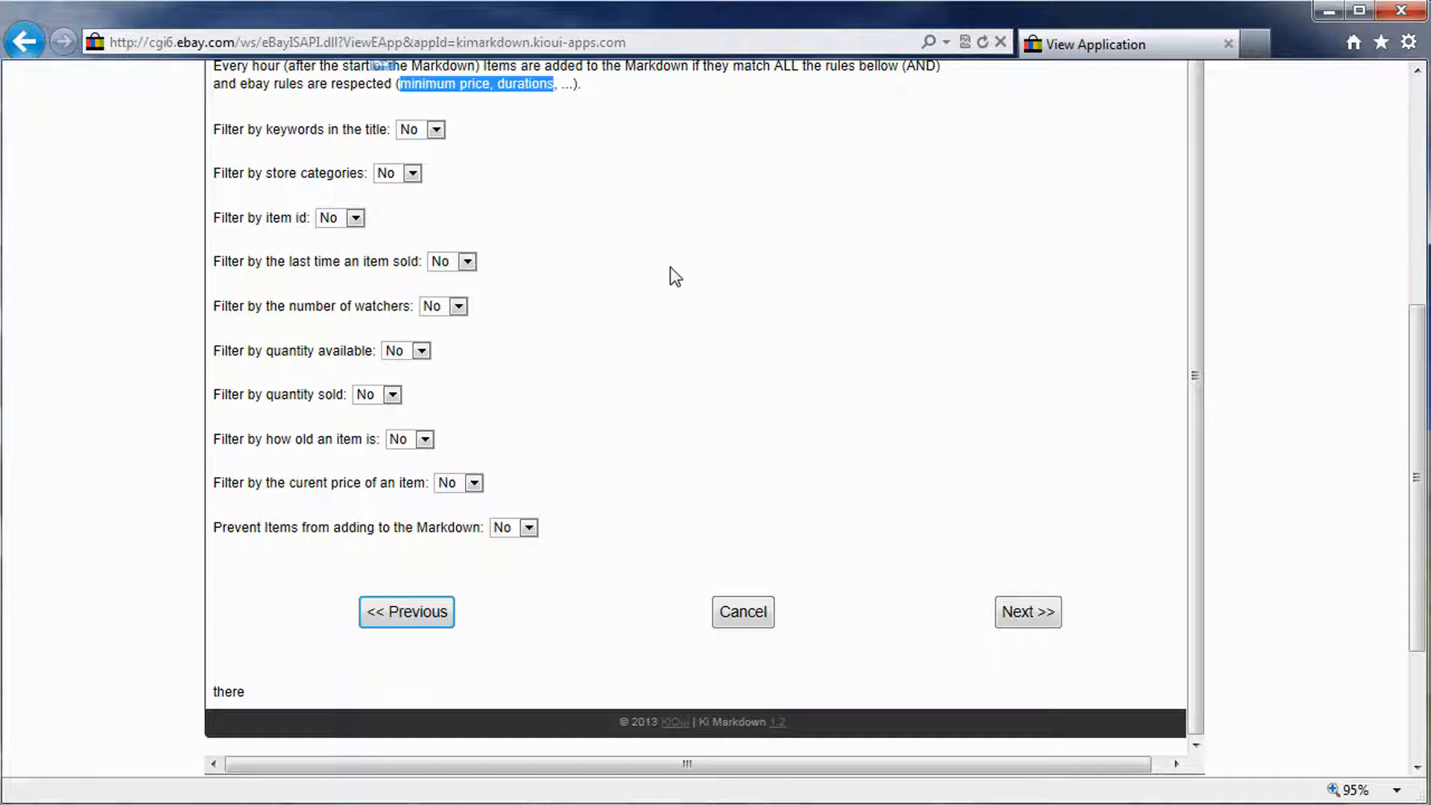
left_click(412, 173)
left_click(402, 207)
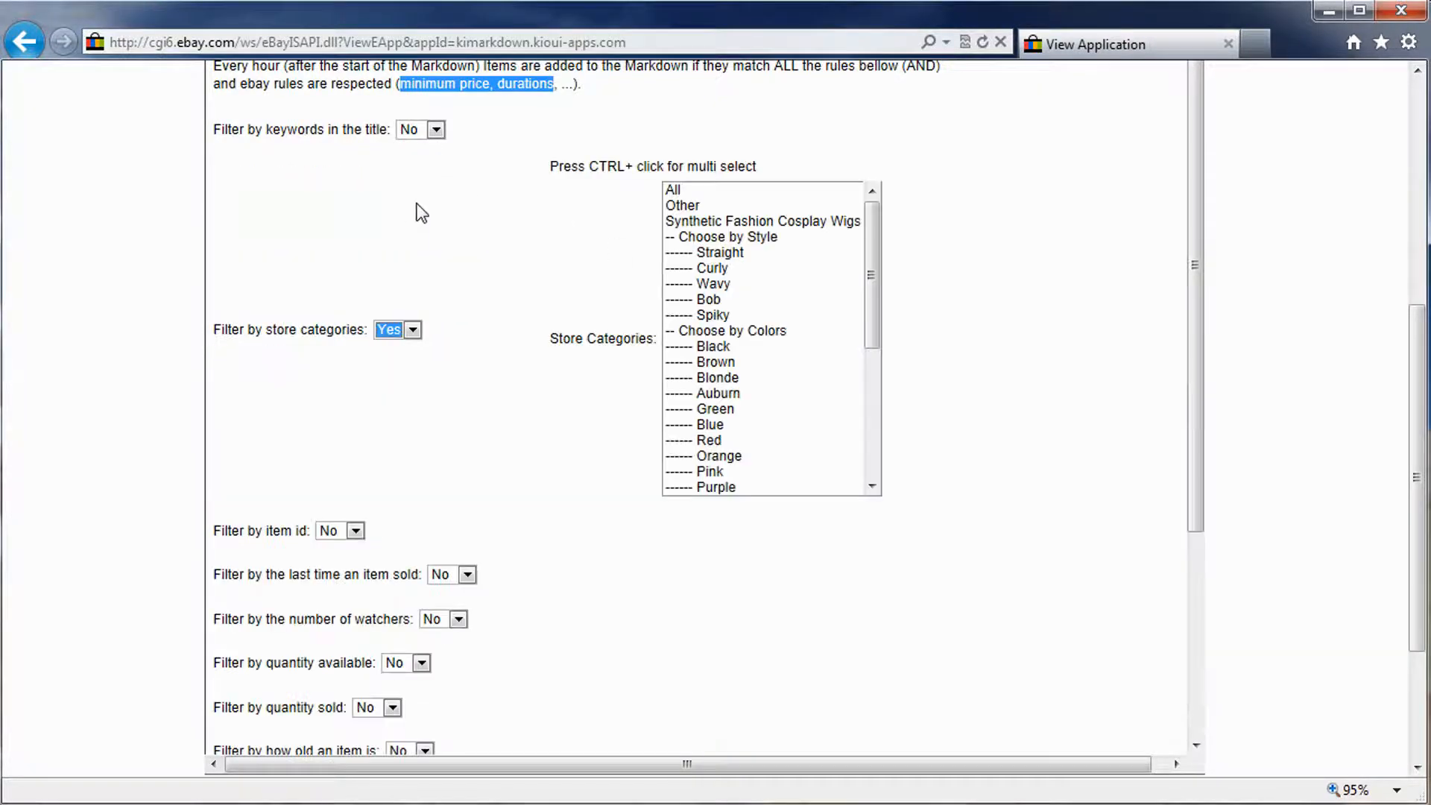
left_click(715, 347)
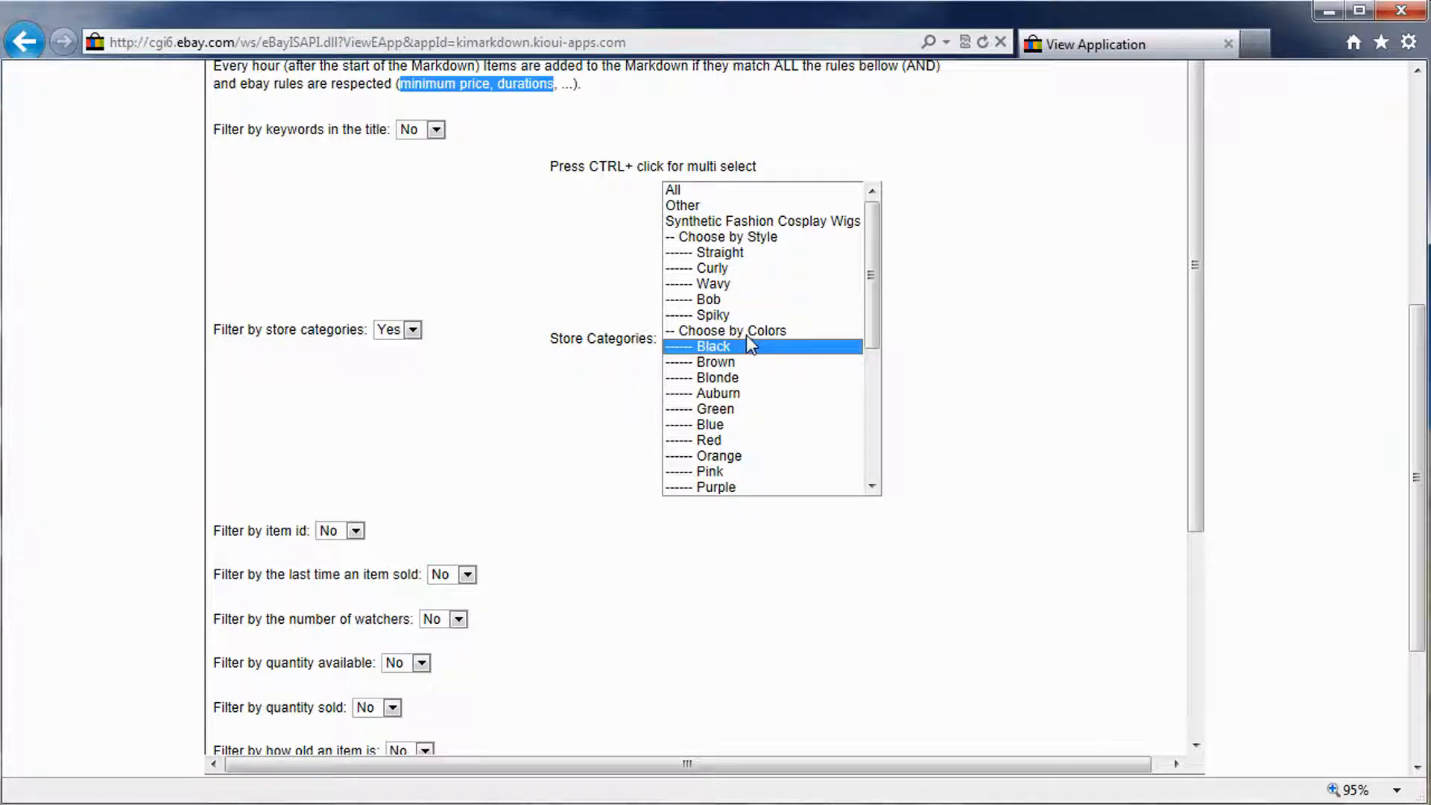
left_click(647, 578)
scroll(642, 568, "down", 2)
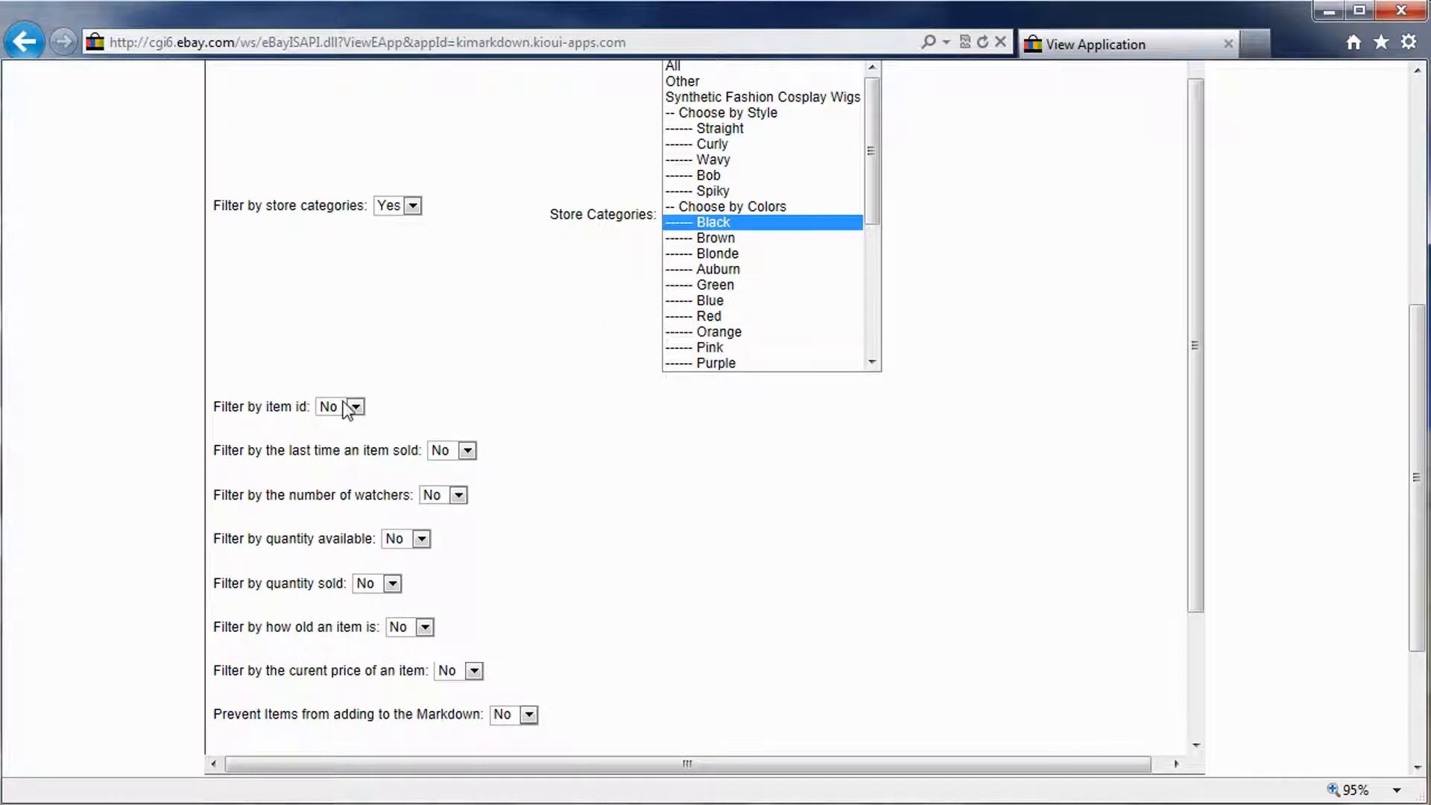
Enable the filter by the last time an item sold, with a minimum of 2 days.
left_click(466, 450)
left_click(460, 484)
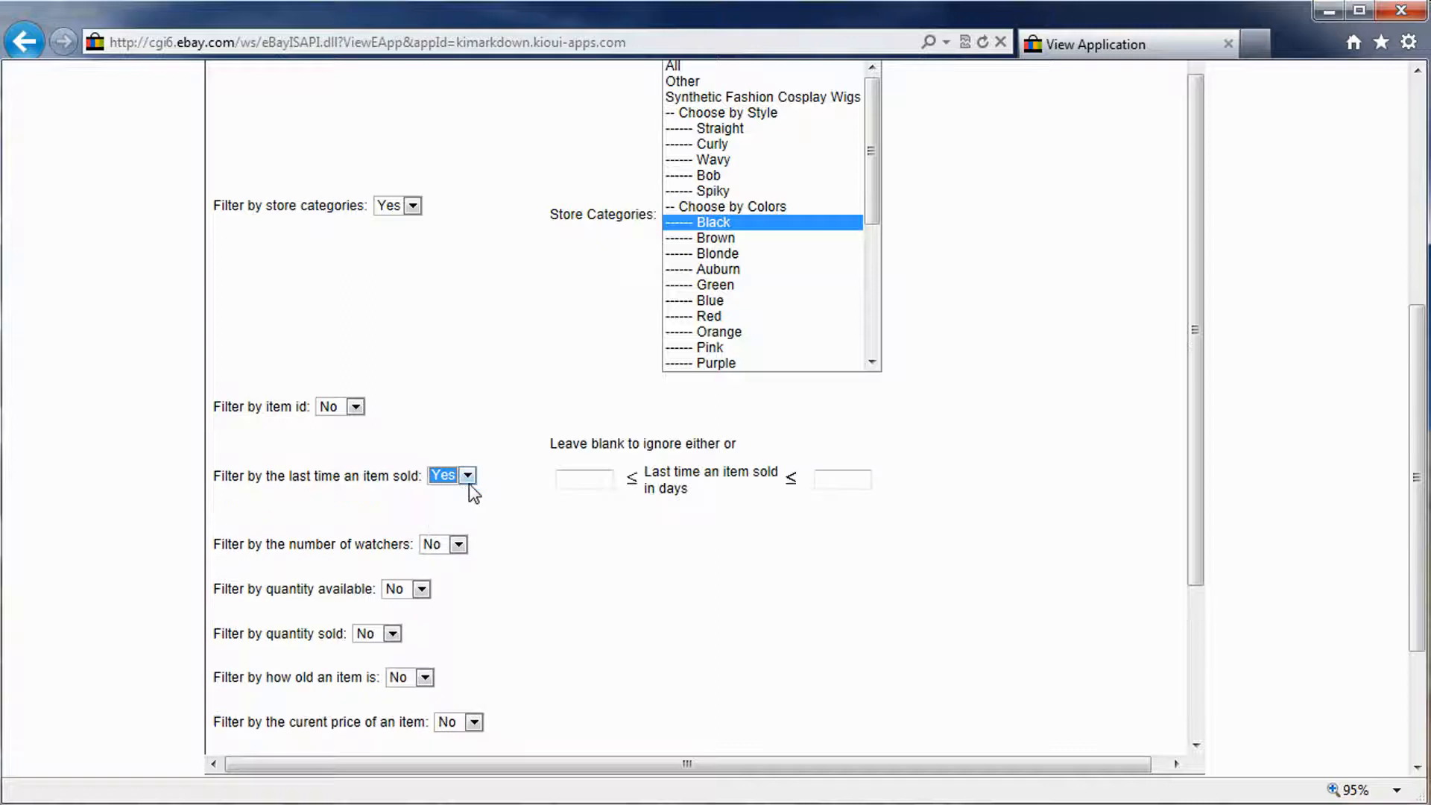
left_click(595, 479)
type("1")
key("BackSpace")
type("2")
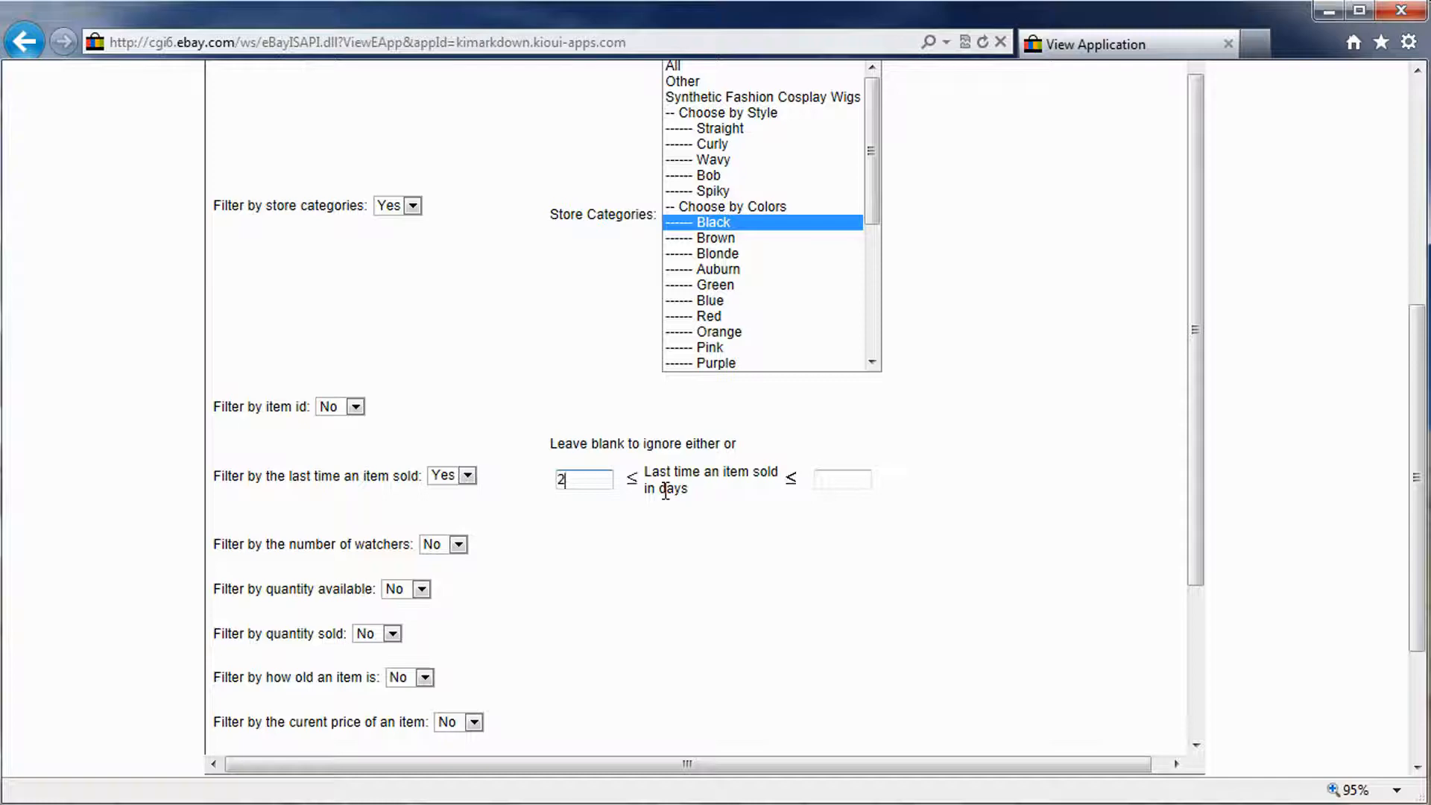
Enable the item age filter with a minimum of 60 days and continue to the markdown review.
scroll(666, 492, "down", 3)
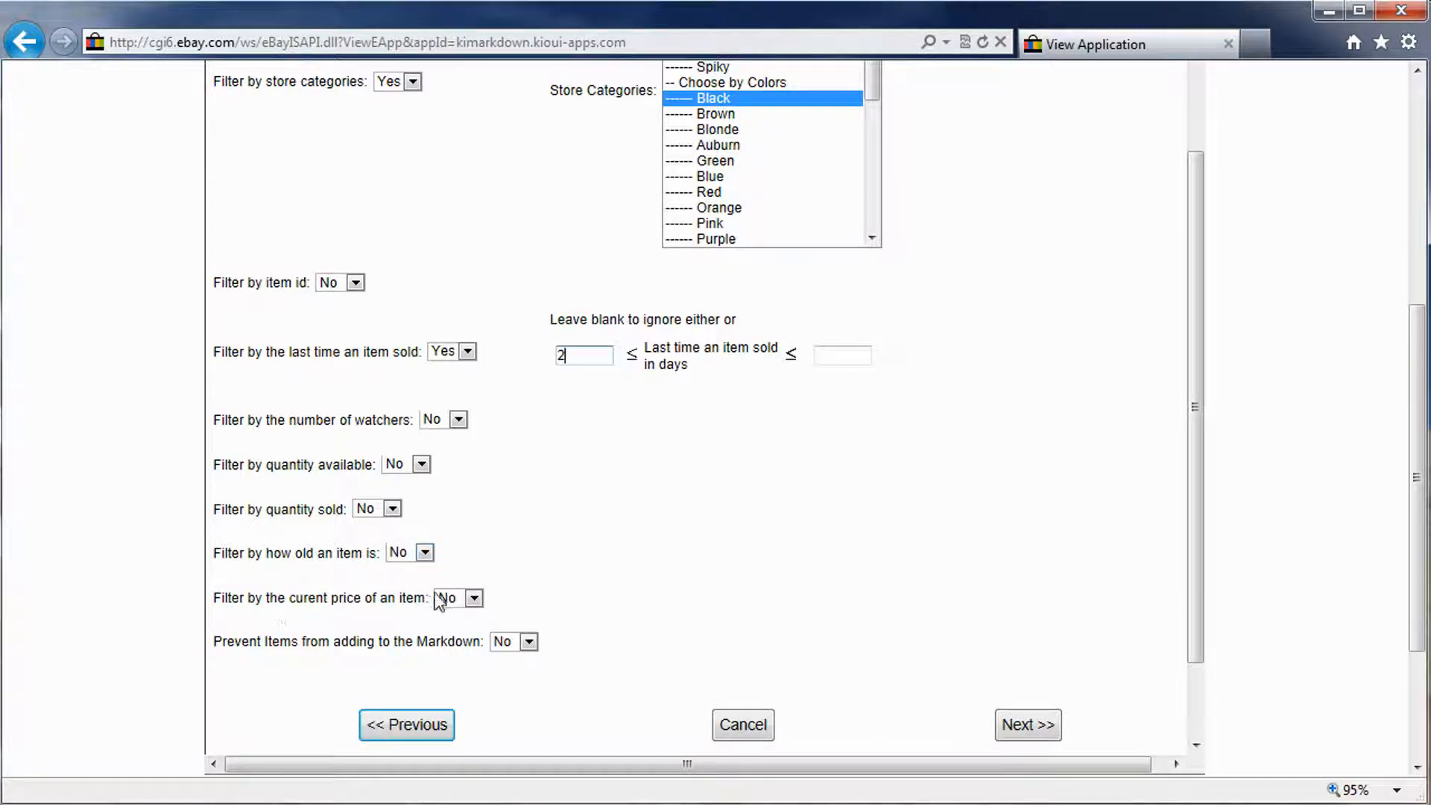
left_click(424, 552)
left_click(406, 582)
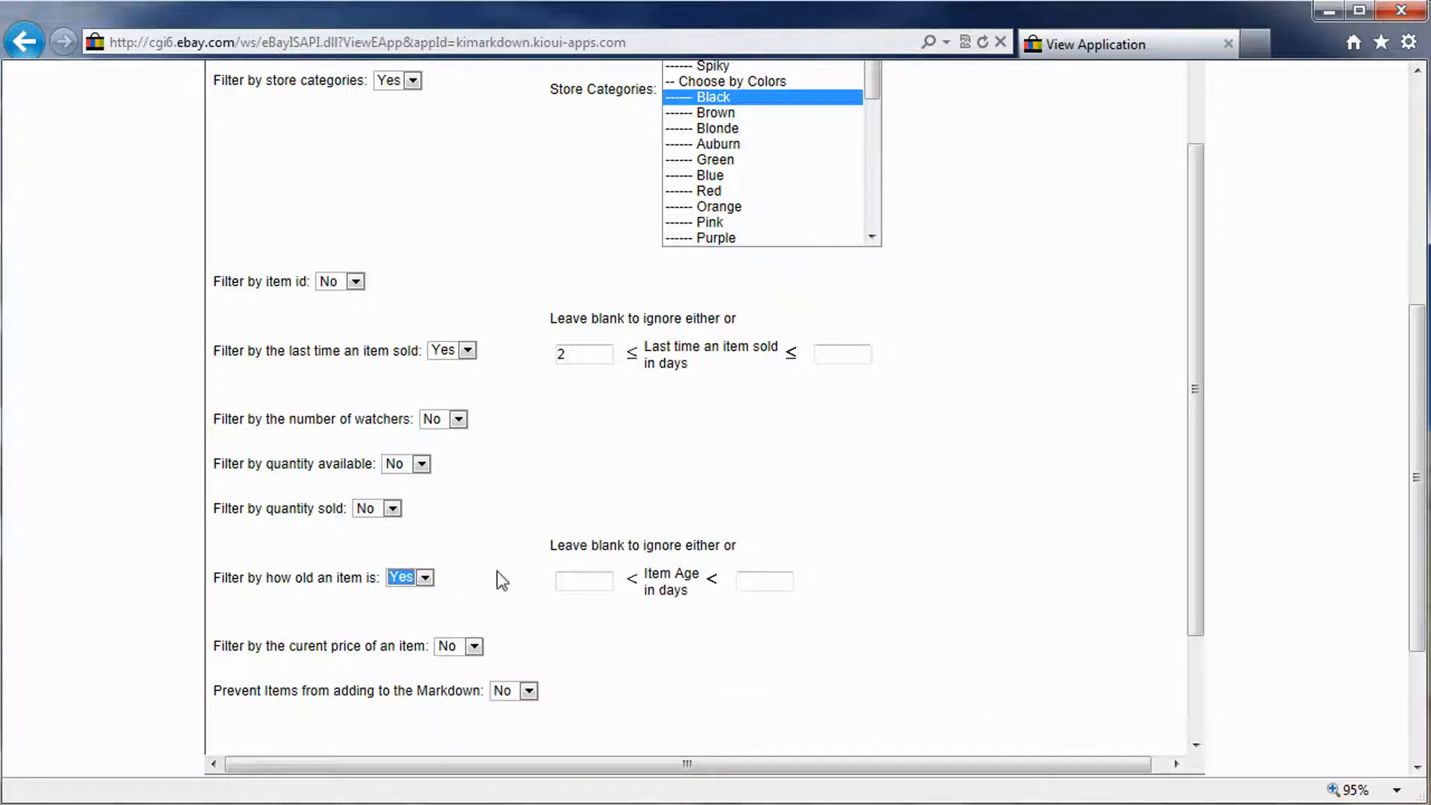
left_click(597, 581)
type("60")
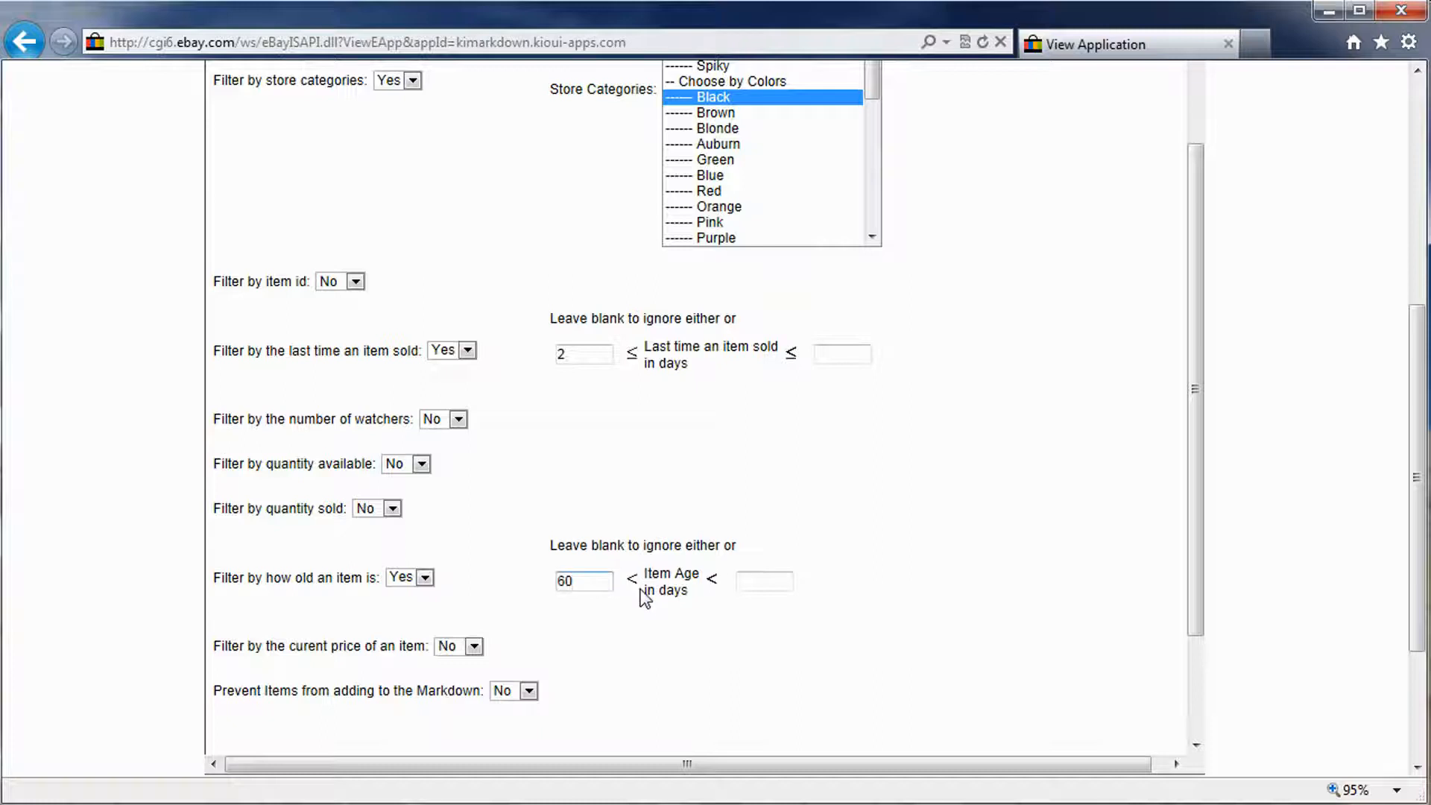
scroll(638, 596, "down", 4)
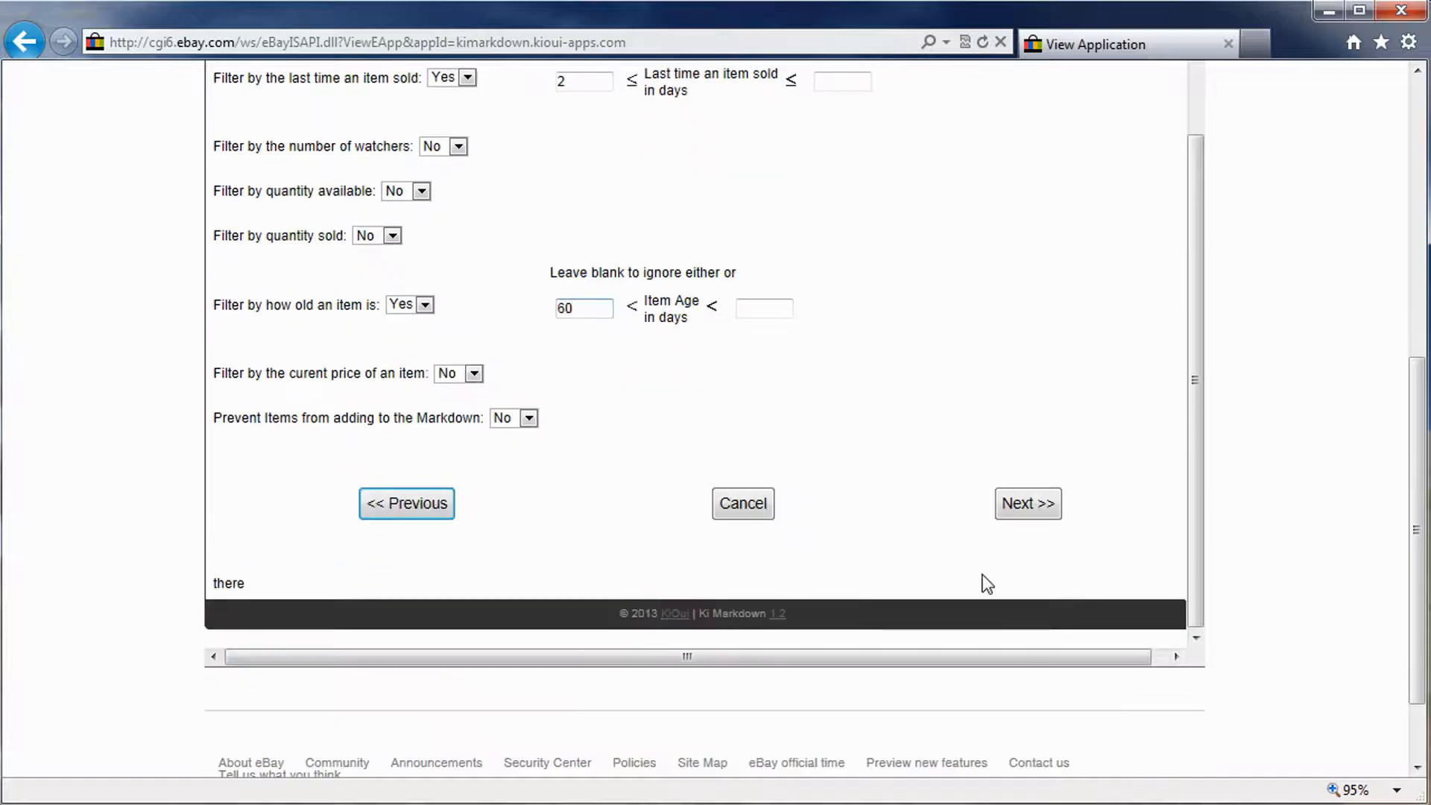
left_click(1033, 505)
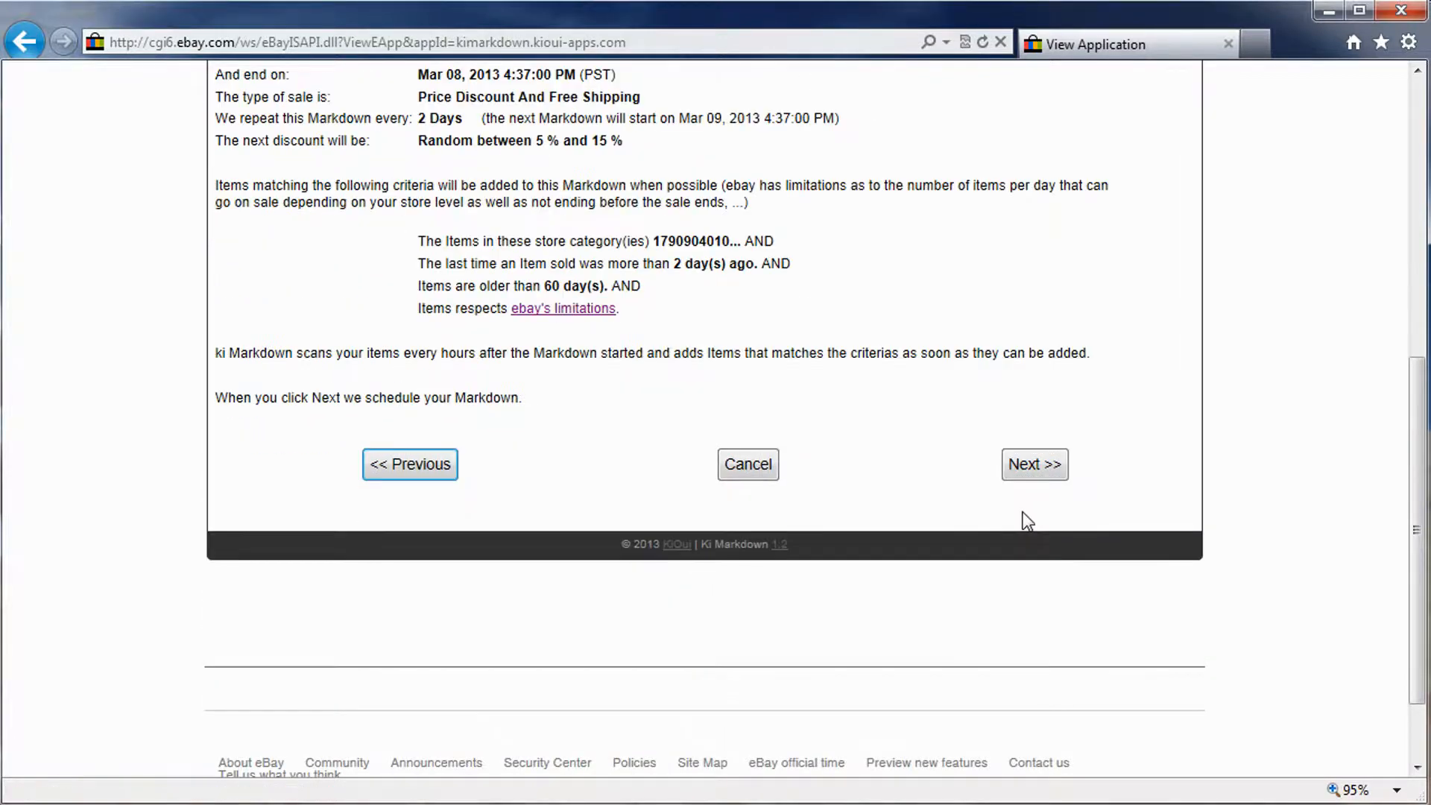
Review the markdown recap: title, discount, start and end times, sale type, repeat interval, next discount and item criteria.
scroll(943, 492, "up", 3)
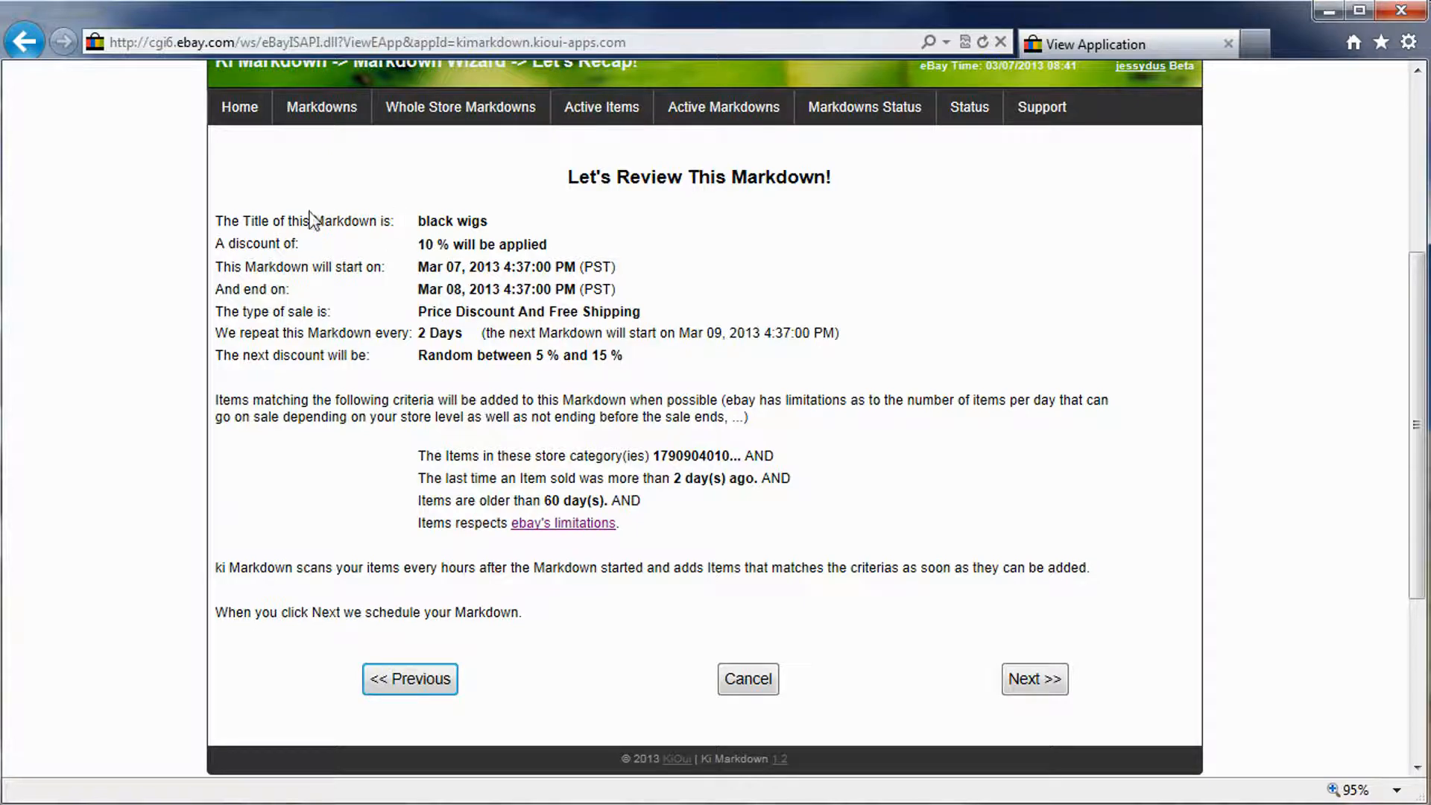
left_click_drag(422, 220, 482, 254)
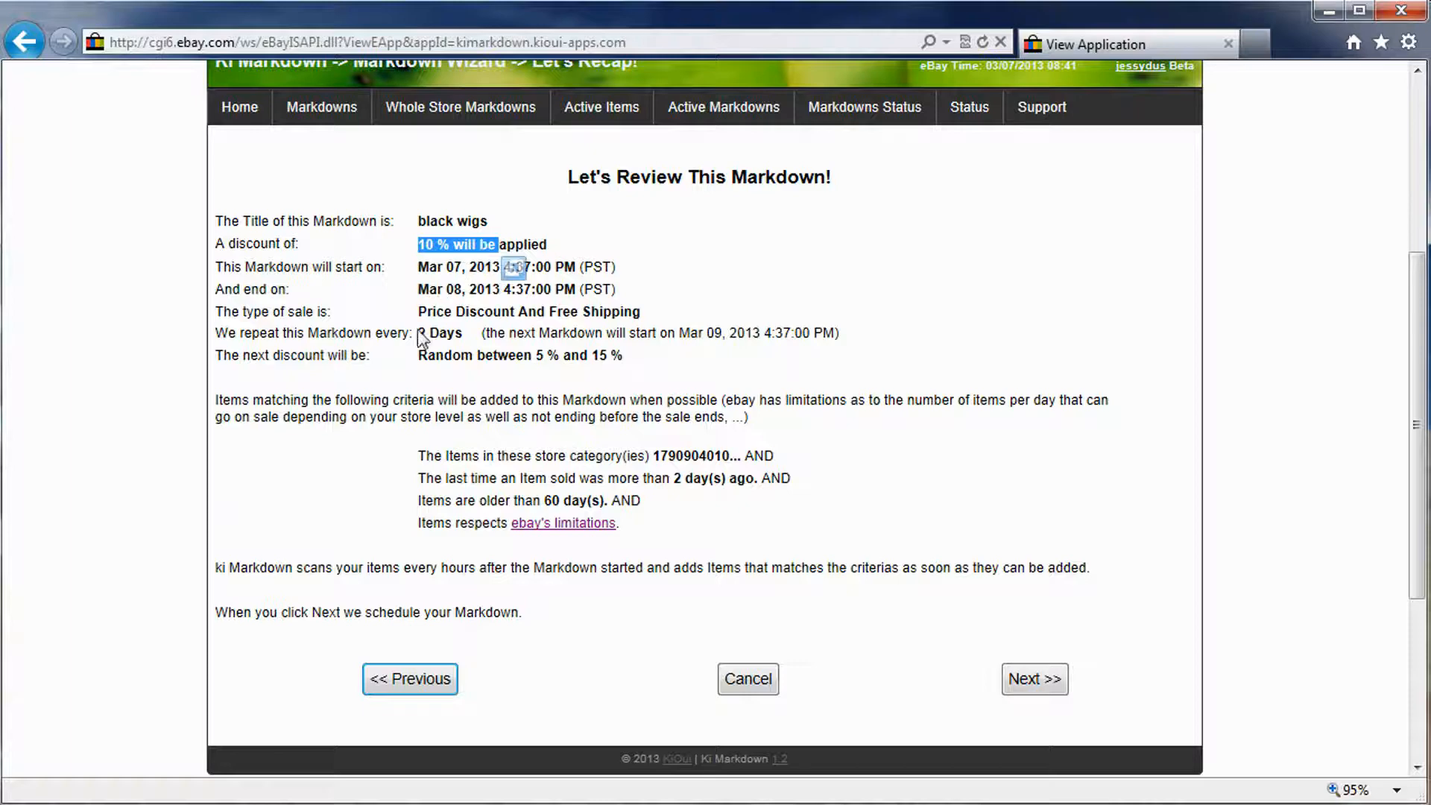
left_click_drag(418, 332, 455, 340)
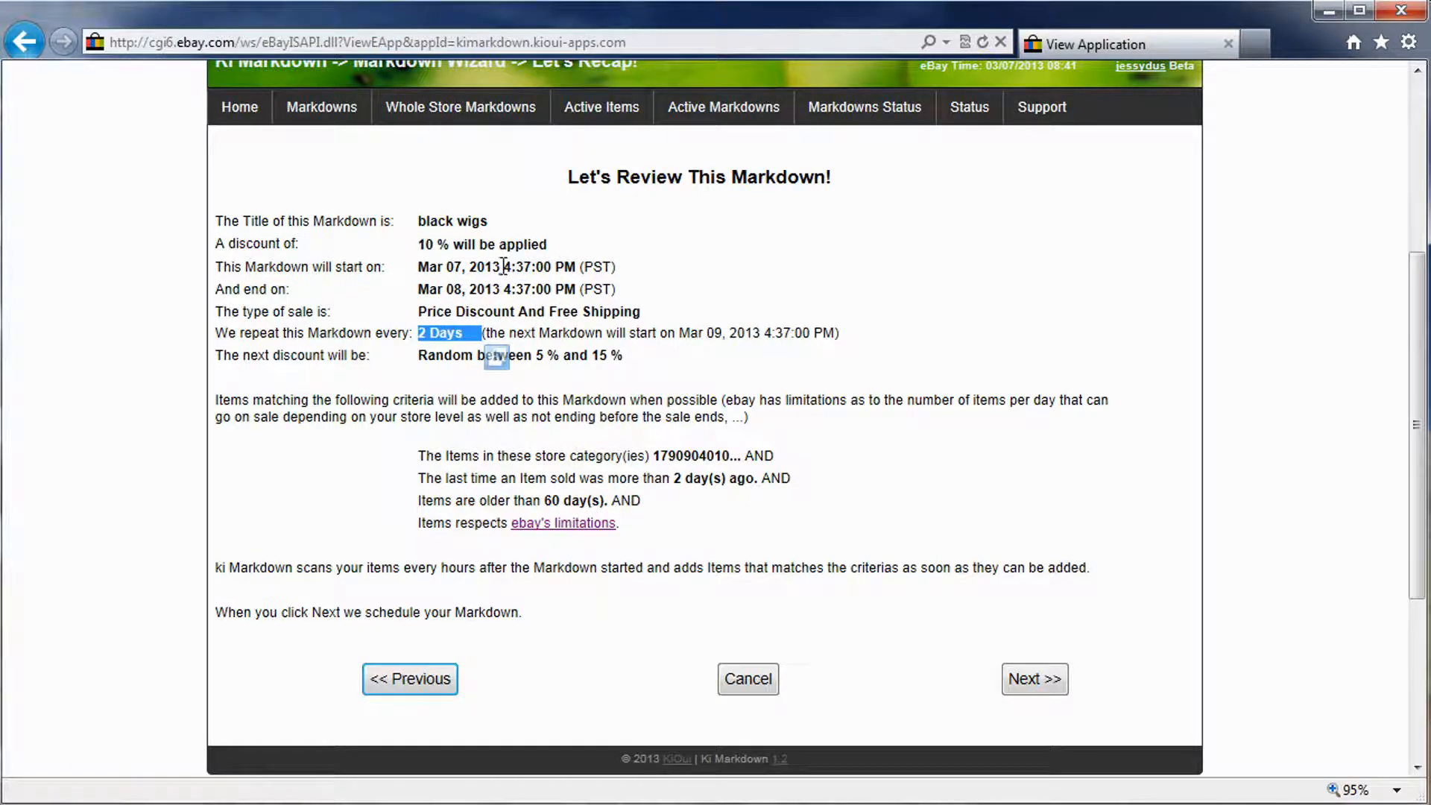
left_click_drag(418, 266, 553, 266)
left_click_drag(679, 332, 812, 332)
left_click_drag(418, 312, 581, 313)
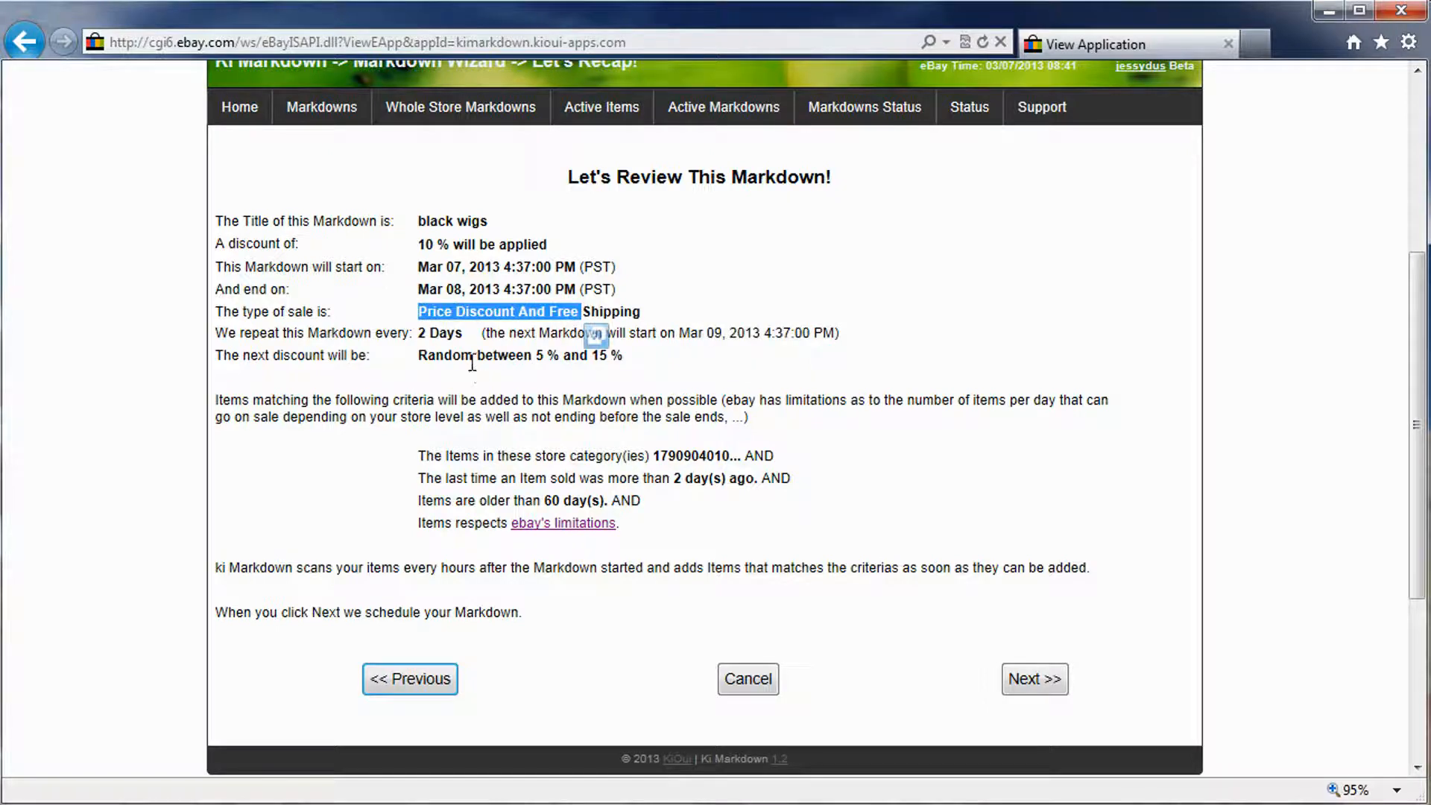
left_click_drag(418, 354, 610, 355)
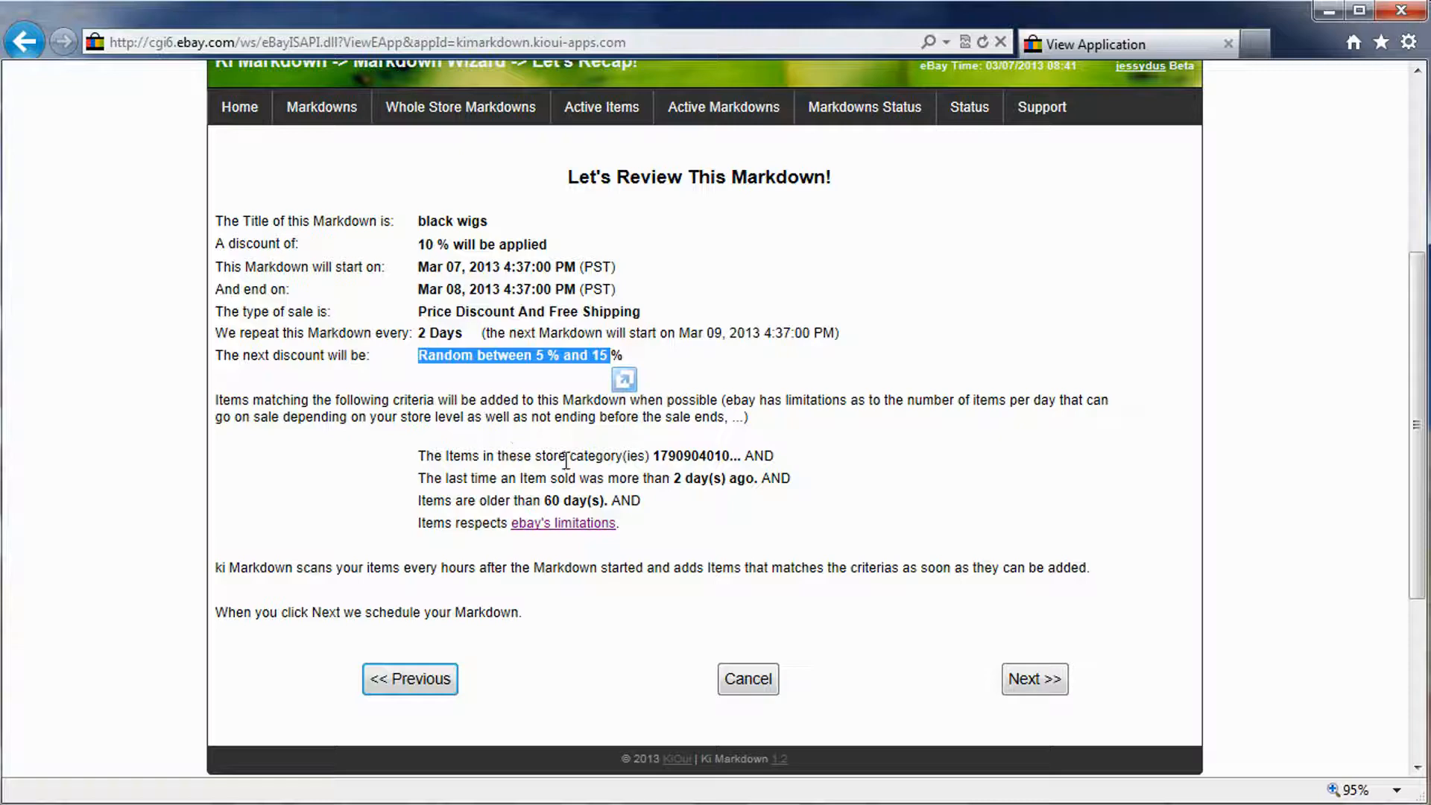
left_click_drag(653, 456, 733, 458)
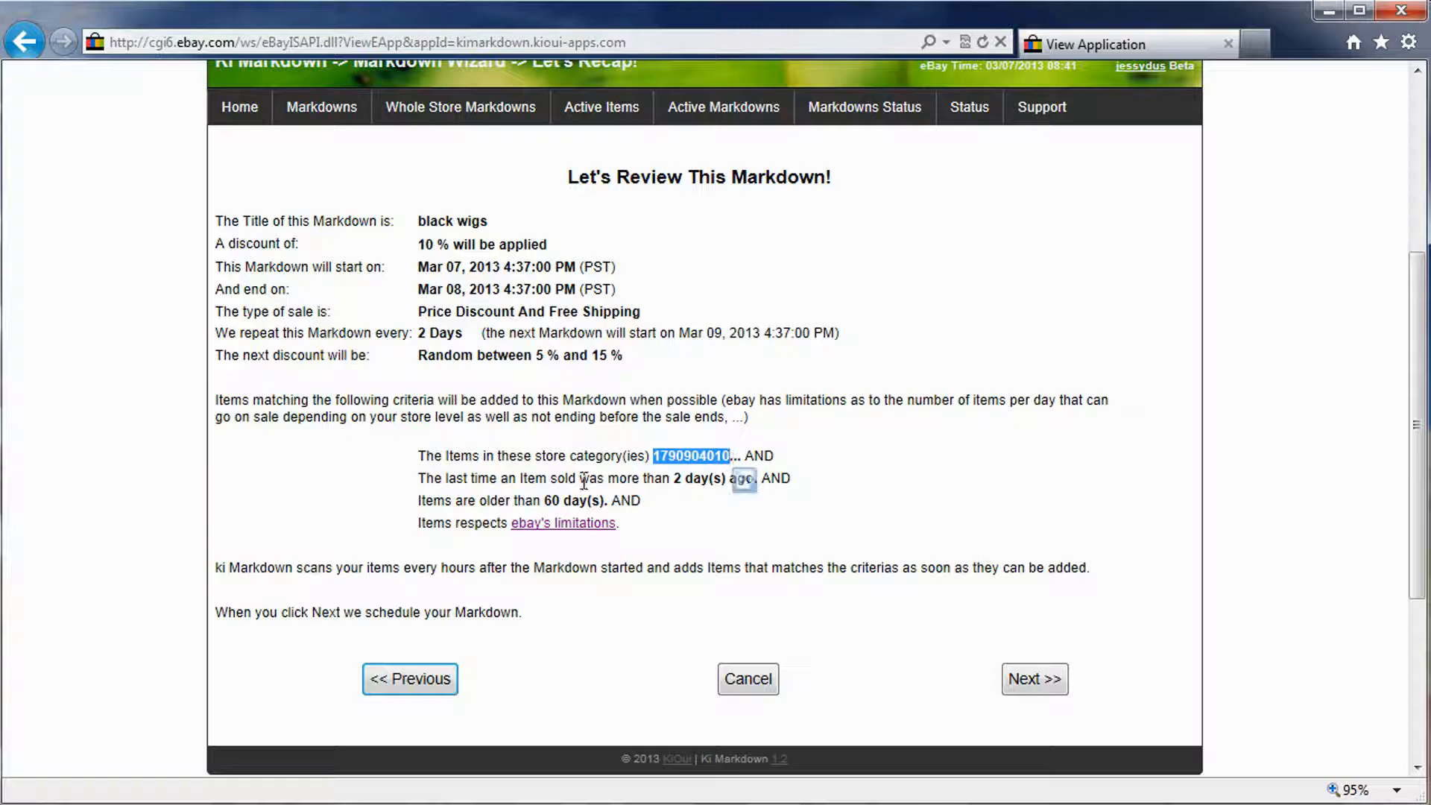
left_click_drag(580, 477, 732, 474)
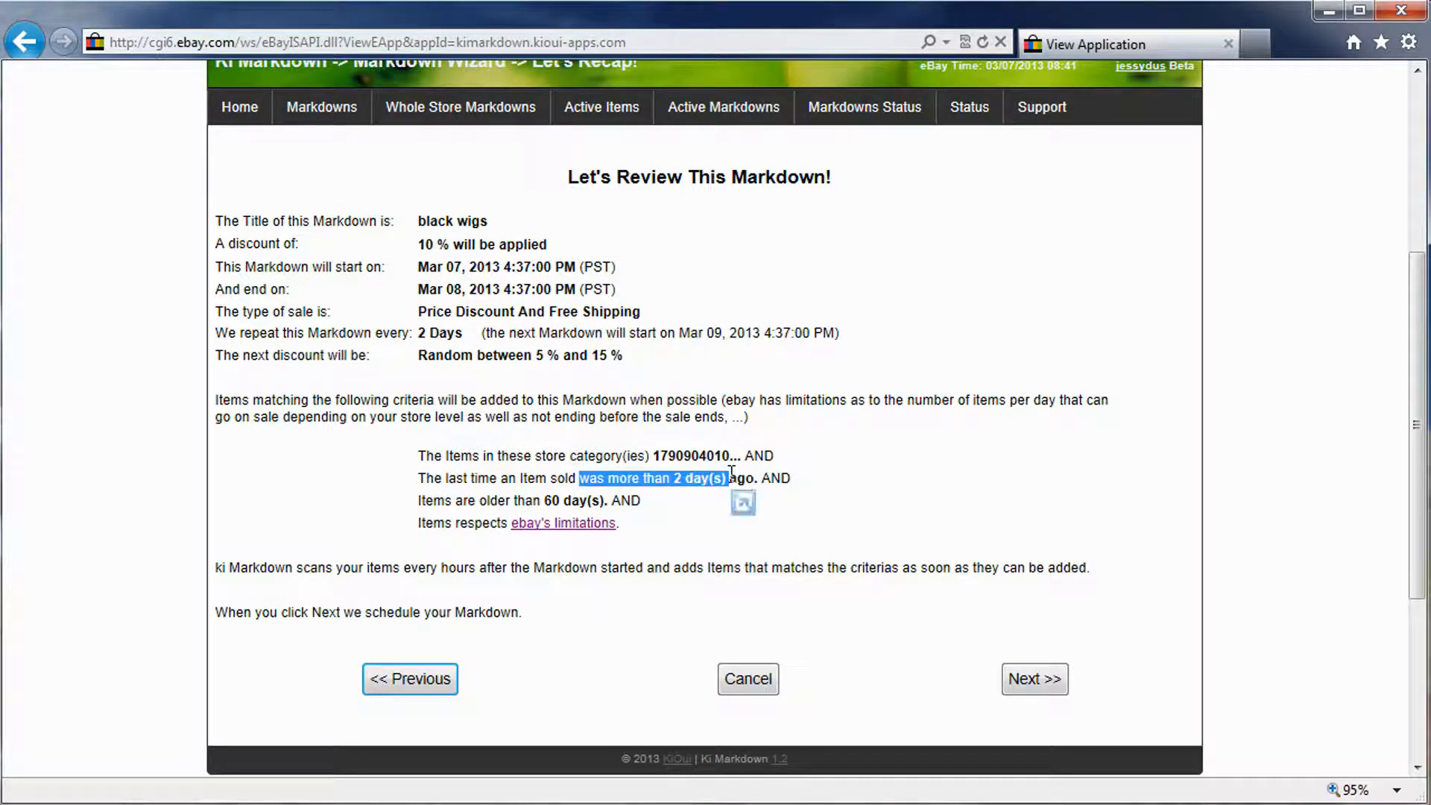
left_click_drag(416, 478, 754, 477)
left_click_drag(418, 501, 625, 497)
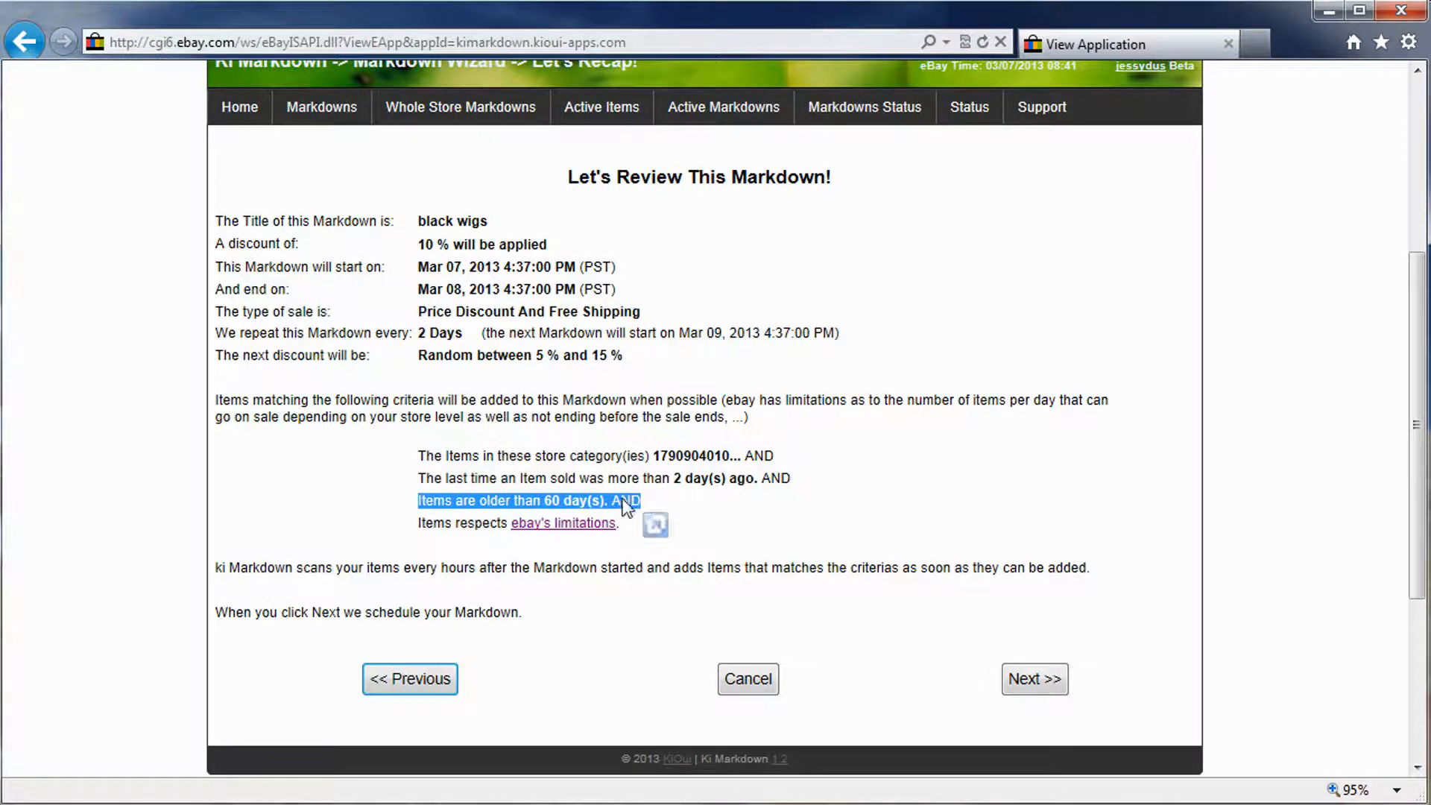
left_click_drag(418, 522, 614, 526)
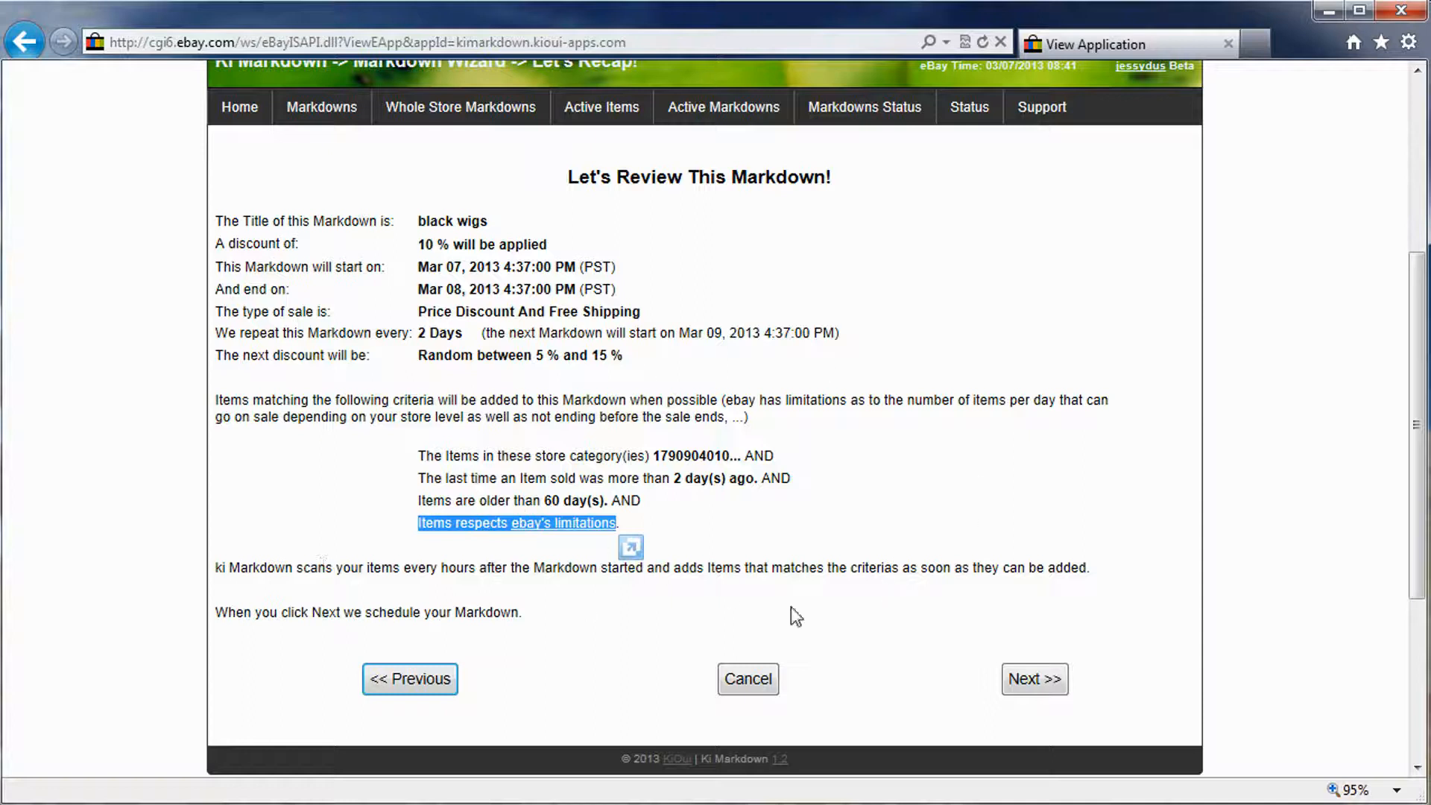
left_click(294, 612)
left_click_drag(294, 612, 369, 609)
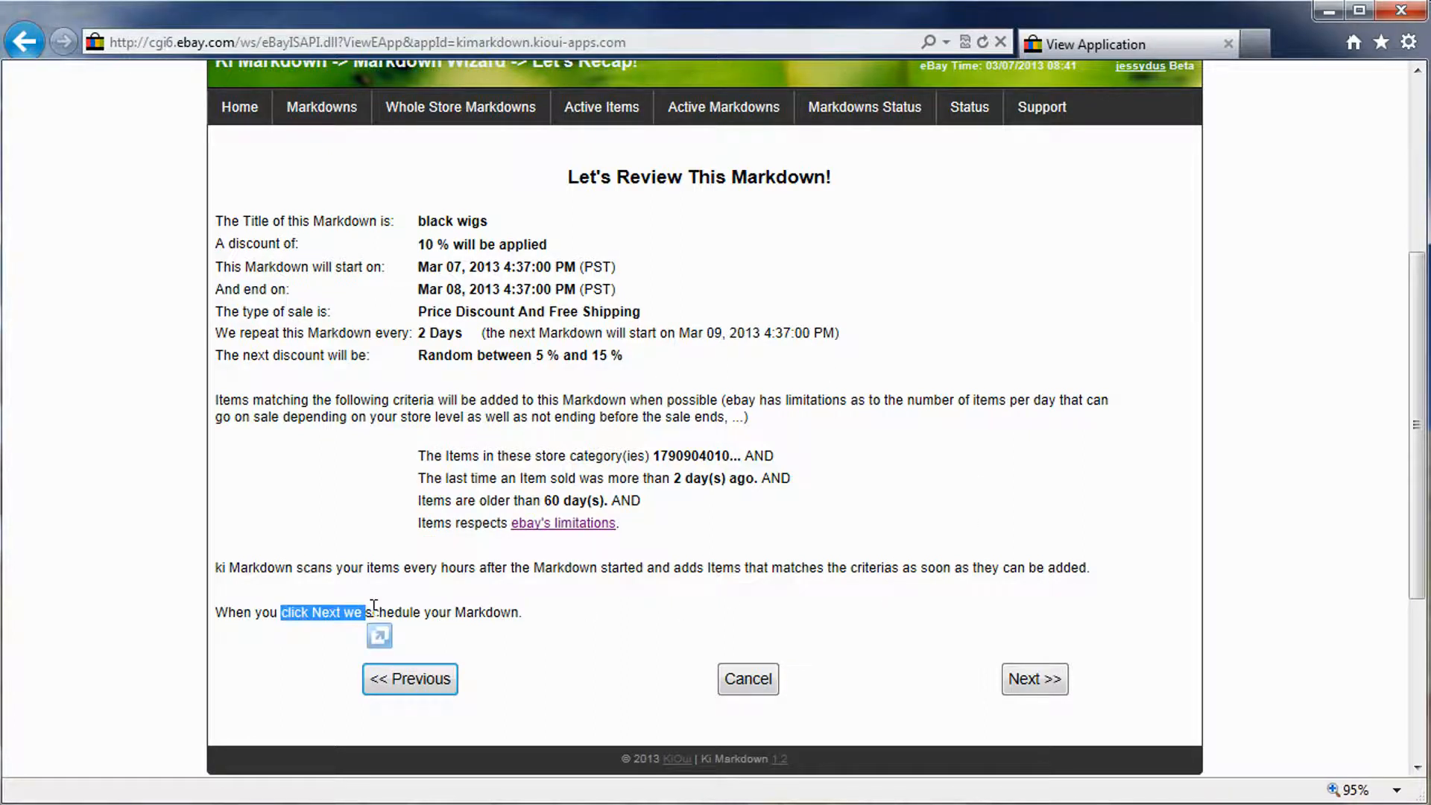
Schedule the "black wigs" markdown and open its record for editing from the list of markdowns.
left_click(1043, 679)
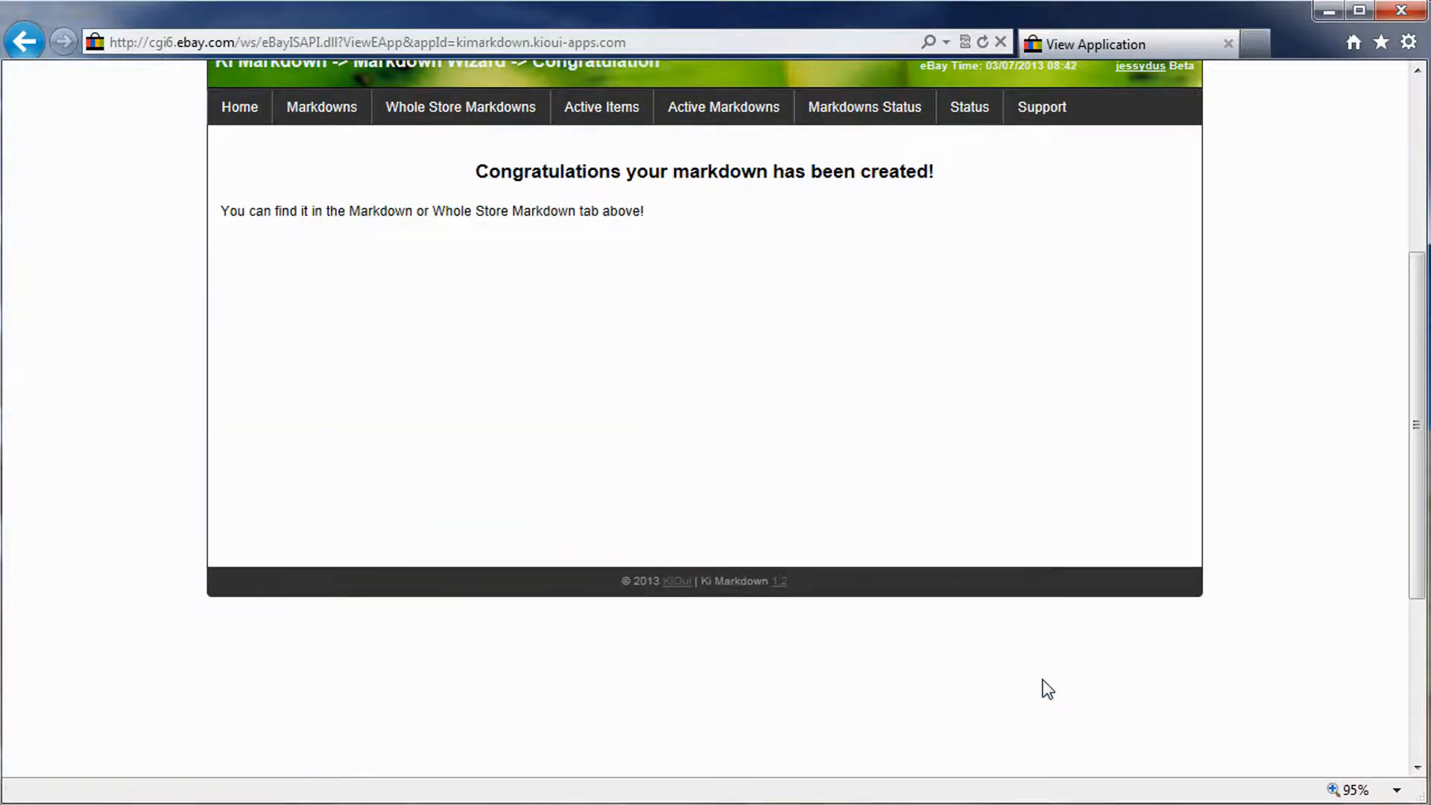
left_click(335, 110)
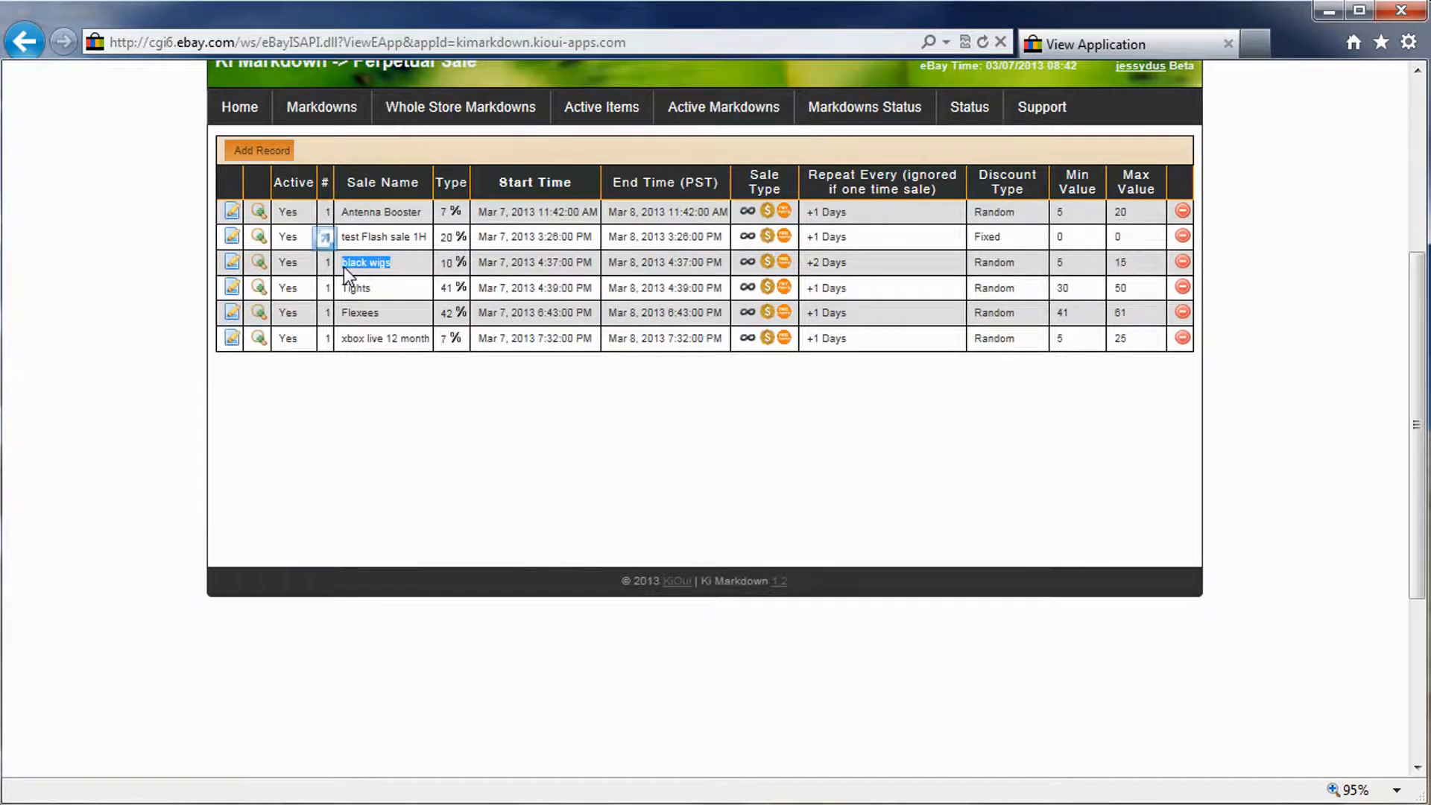
left_click(232, 263)
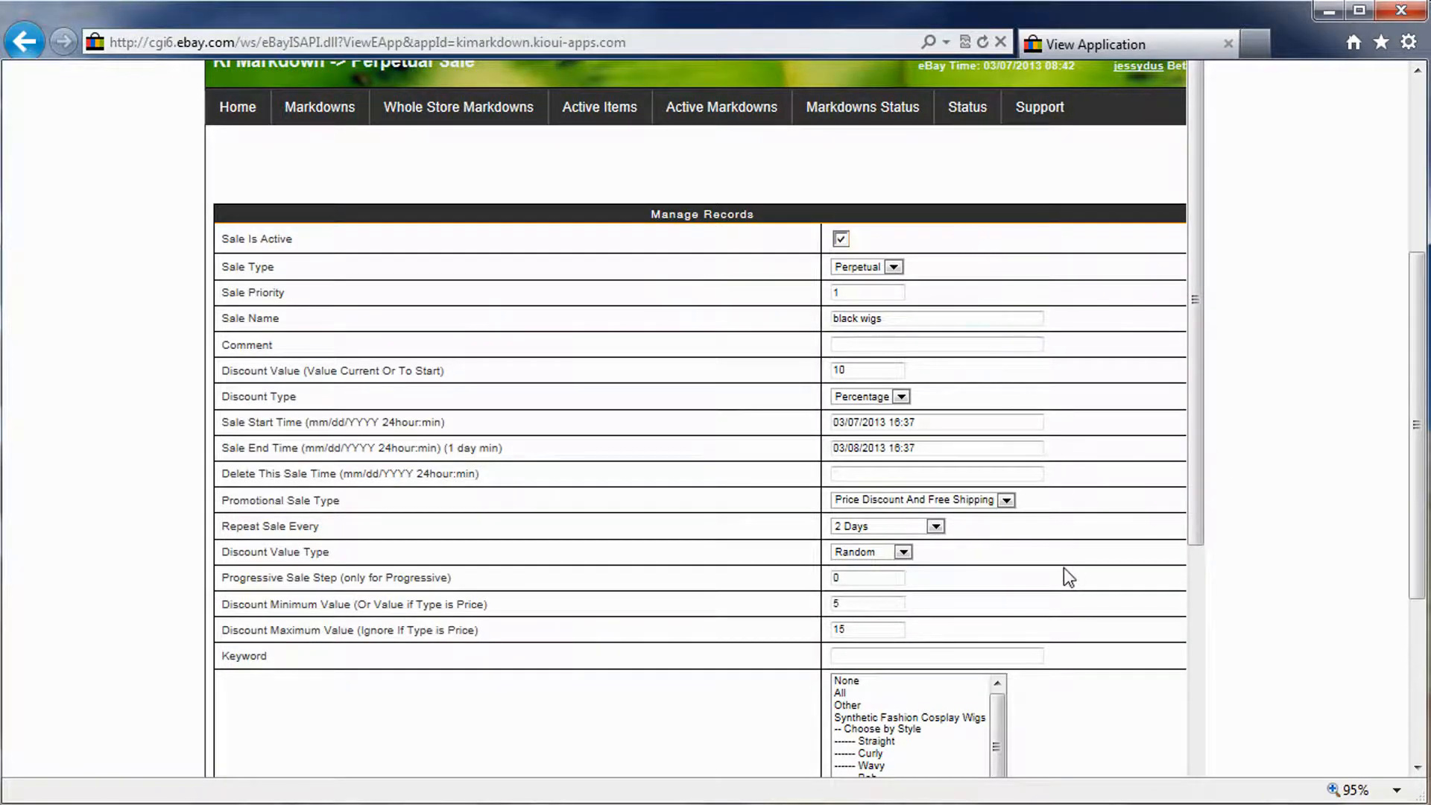
Examine the "black wigs" record's sale settings, selected store category and item filter values.
scroll(1066, 570, "down", 5)
scroll(1067, 565, "down", 2)
scroll(1067, 564, "down", 3)
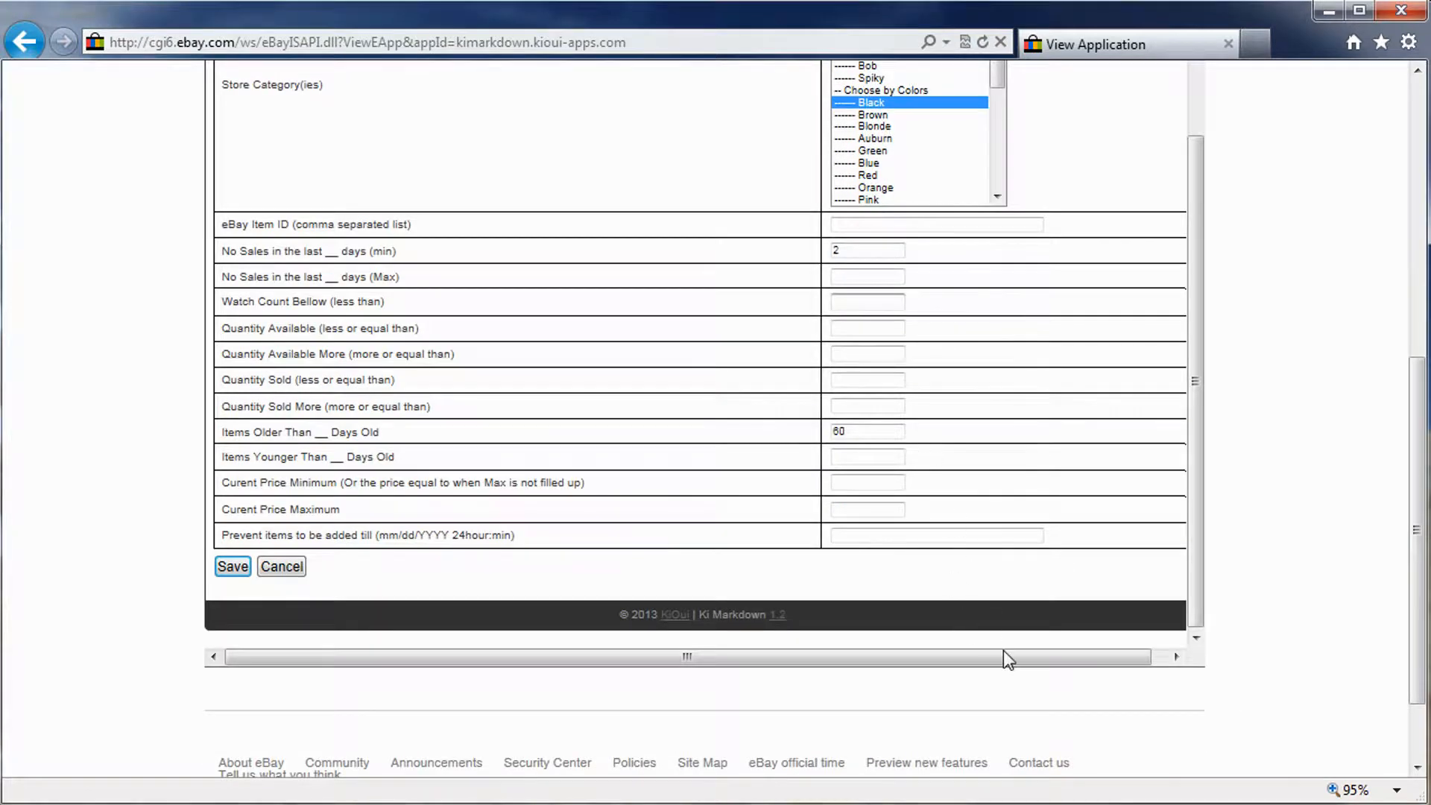
scroll(1032, 552, "up", 5)
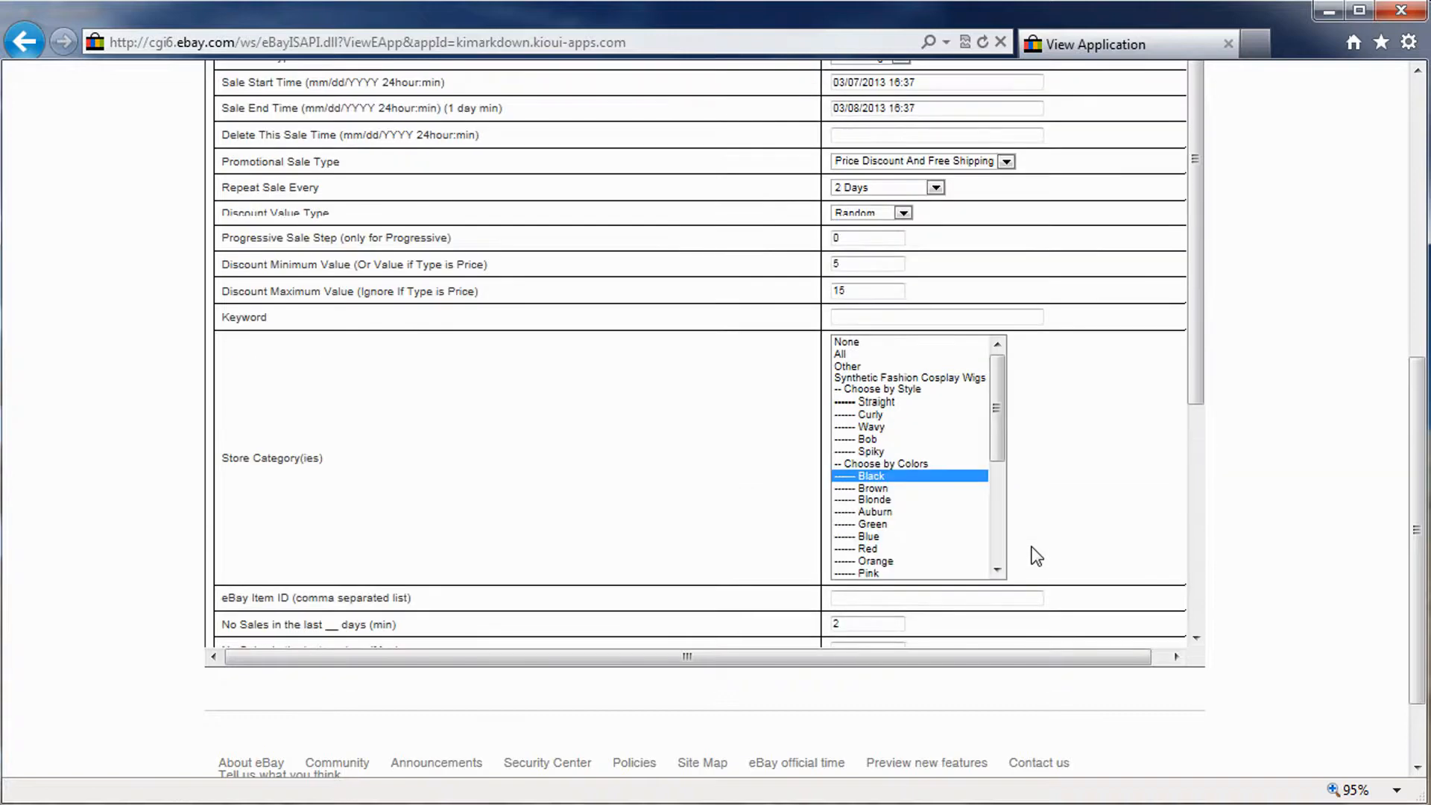
scroll(1035, 555, "up", 6)
scroll(1036, 555, "up", 2)
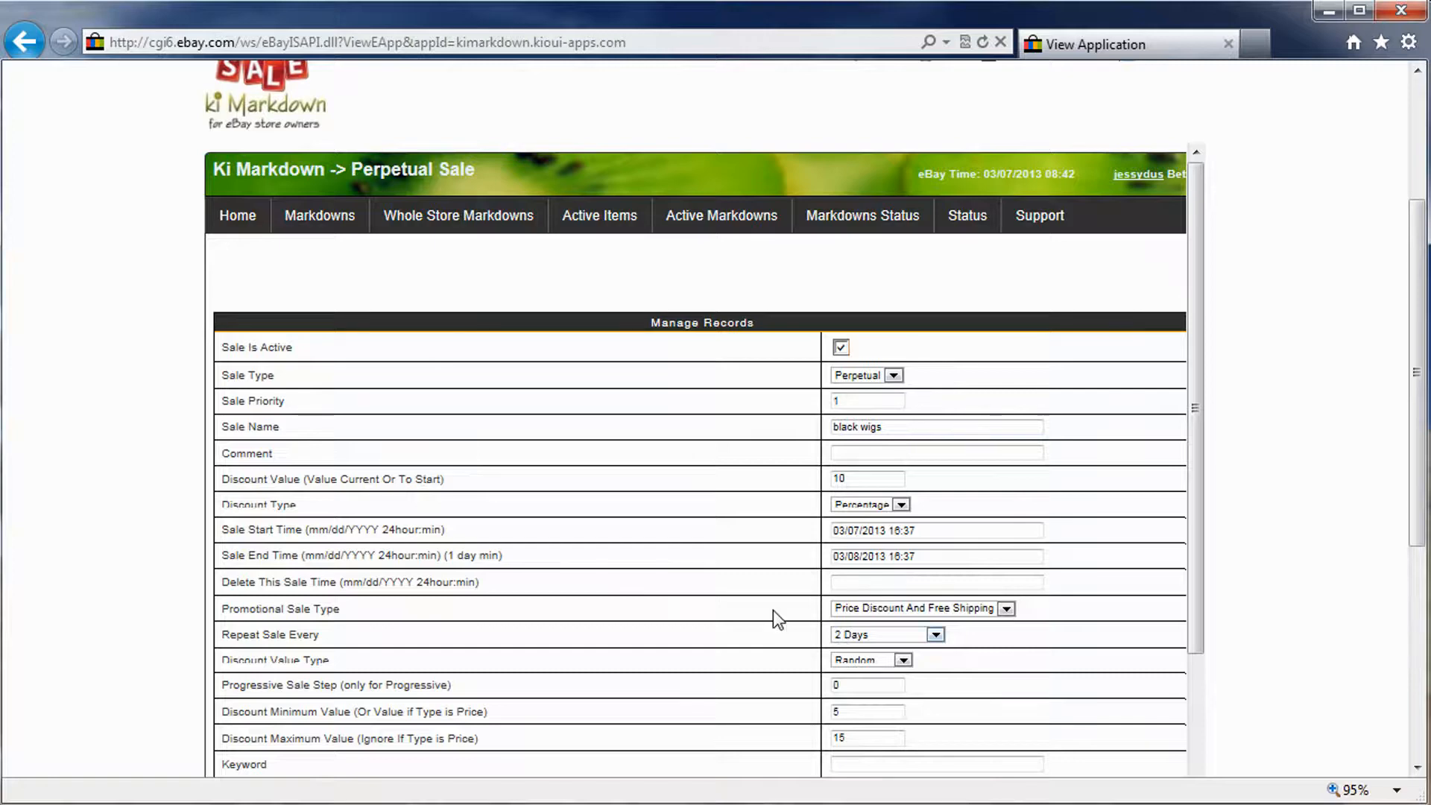
left_click(1349, 789)
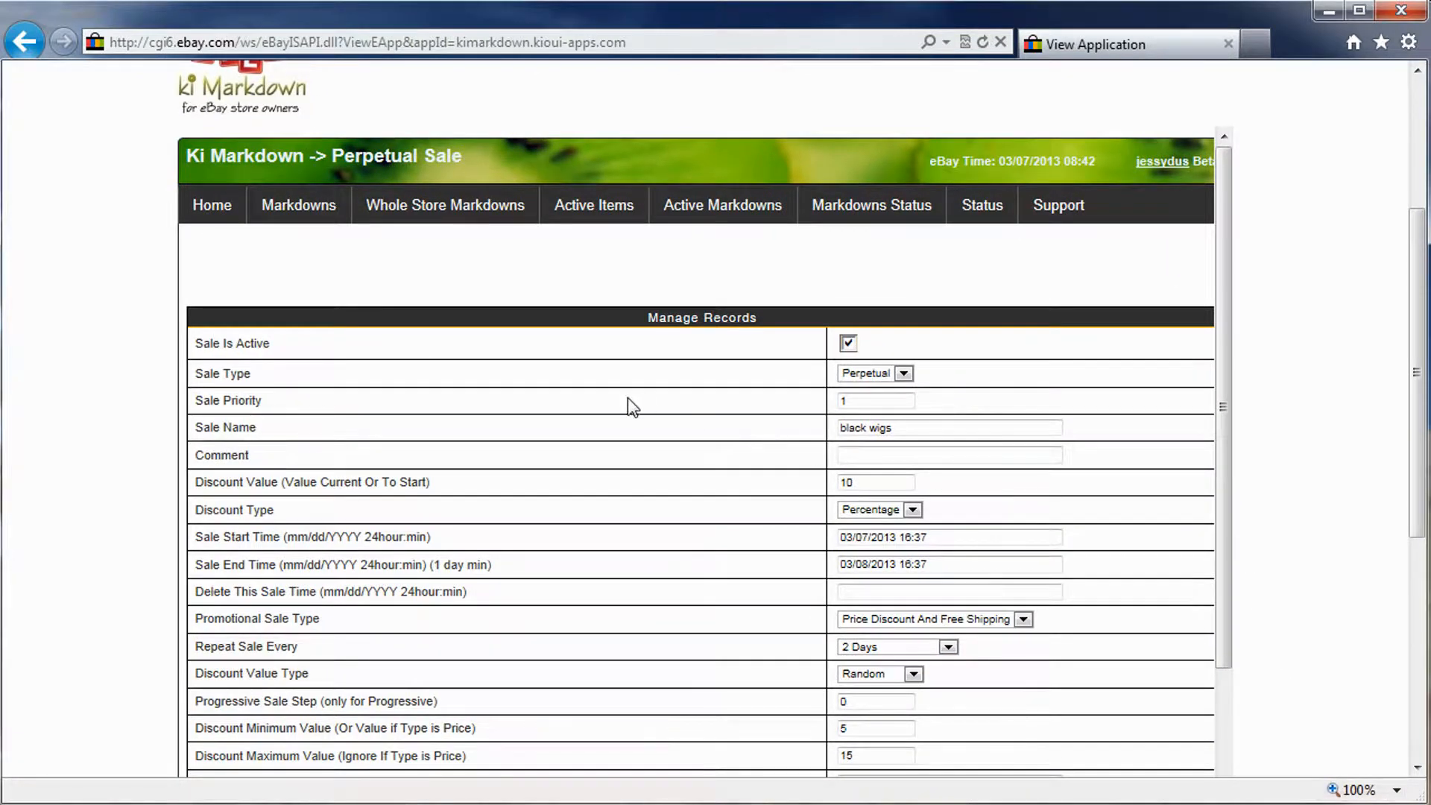
scroll(630, 431, "up", 2)
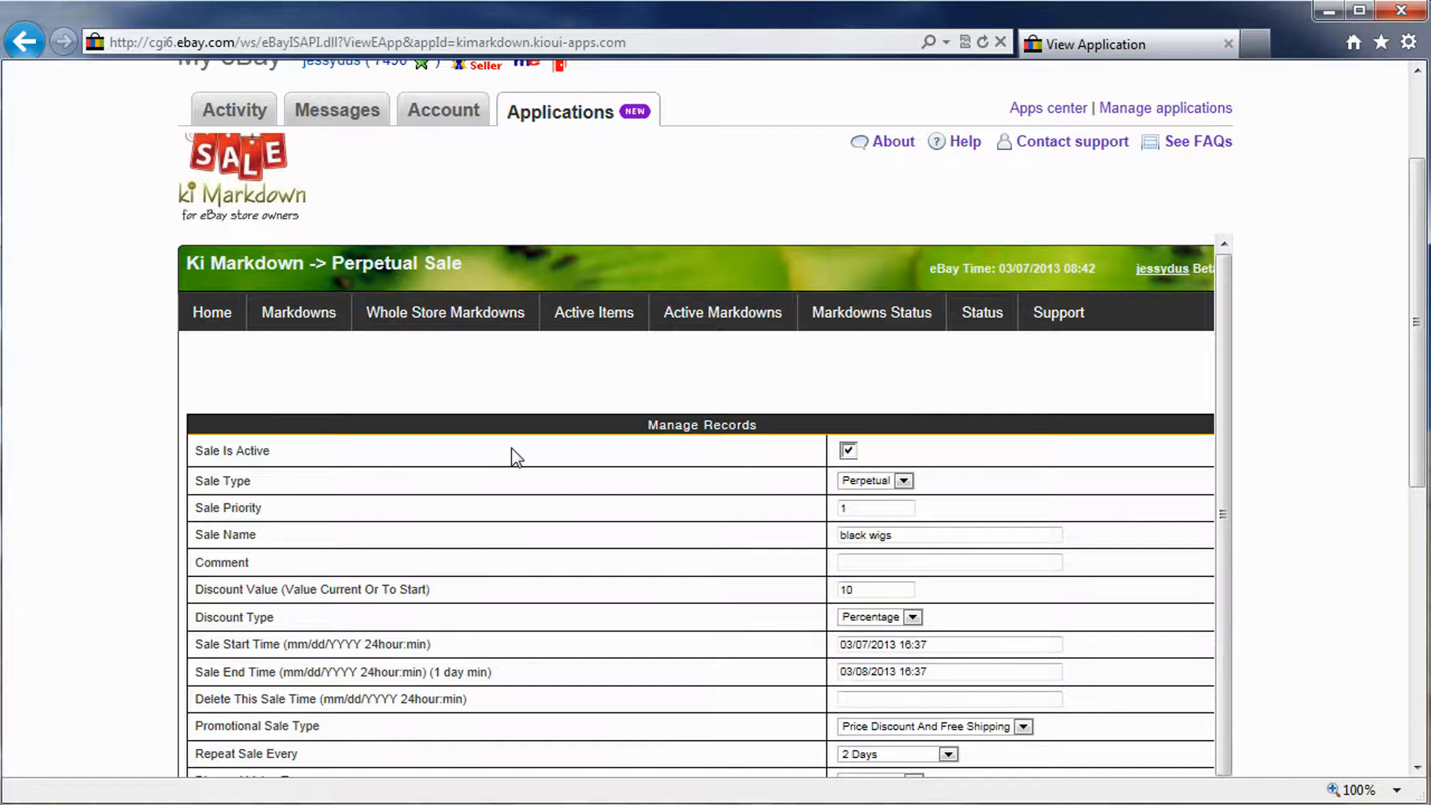
Open the markdown wizard from the list of markdowns and start editing the existing "xbox live 12 month" markdown.
left_click(297, 313)
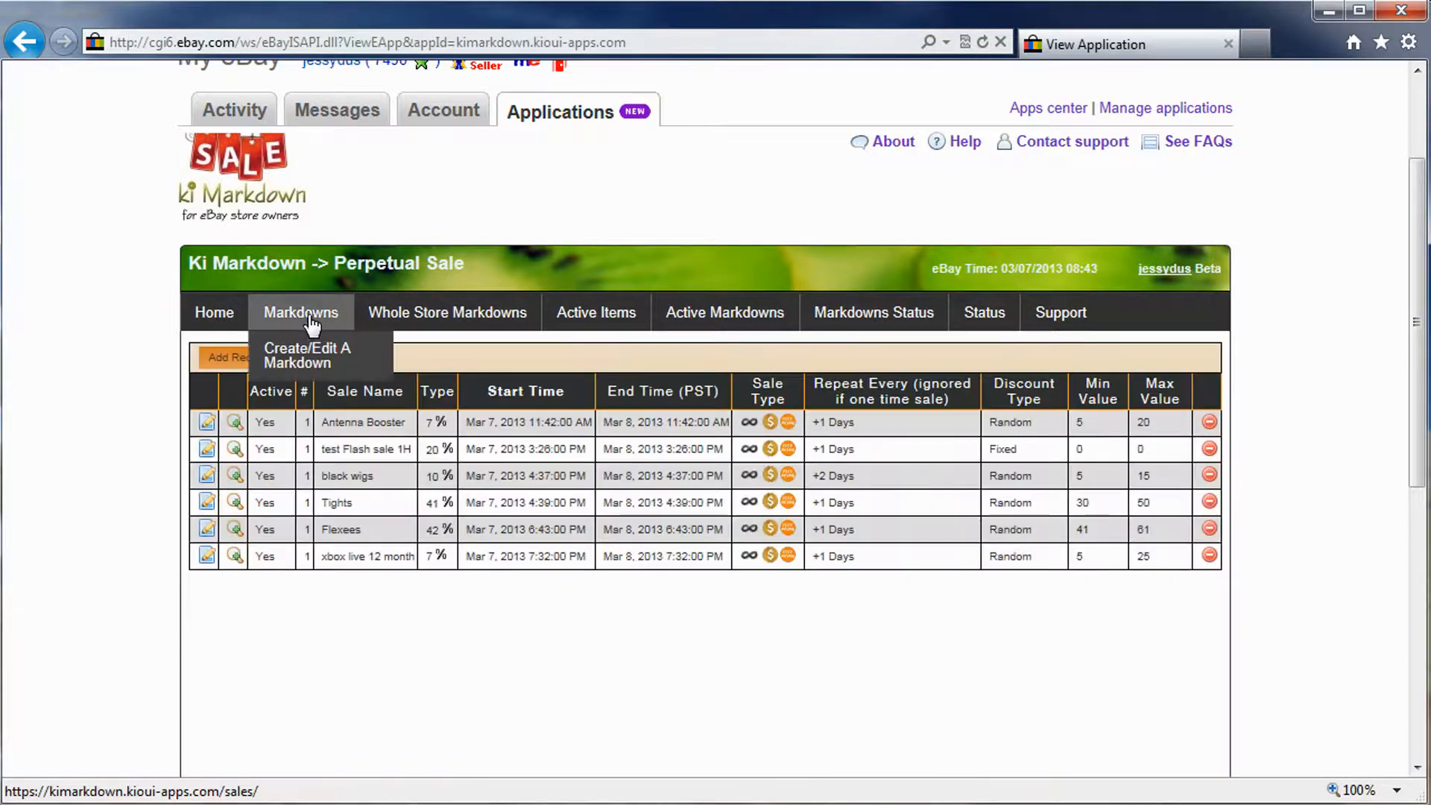
left_click(305, 366)
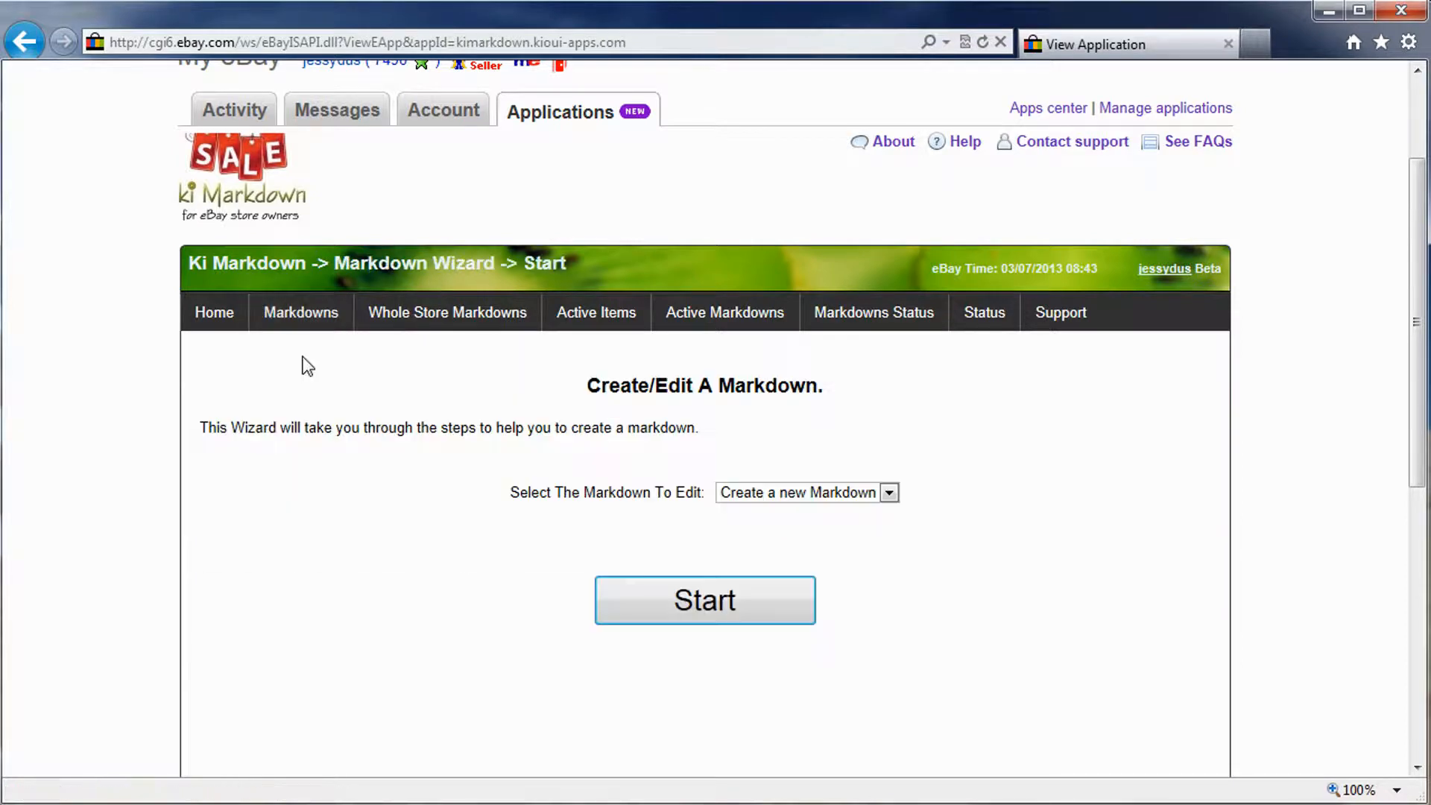
left_click(823, 493)
left_click(822, 496)
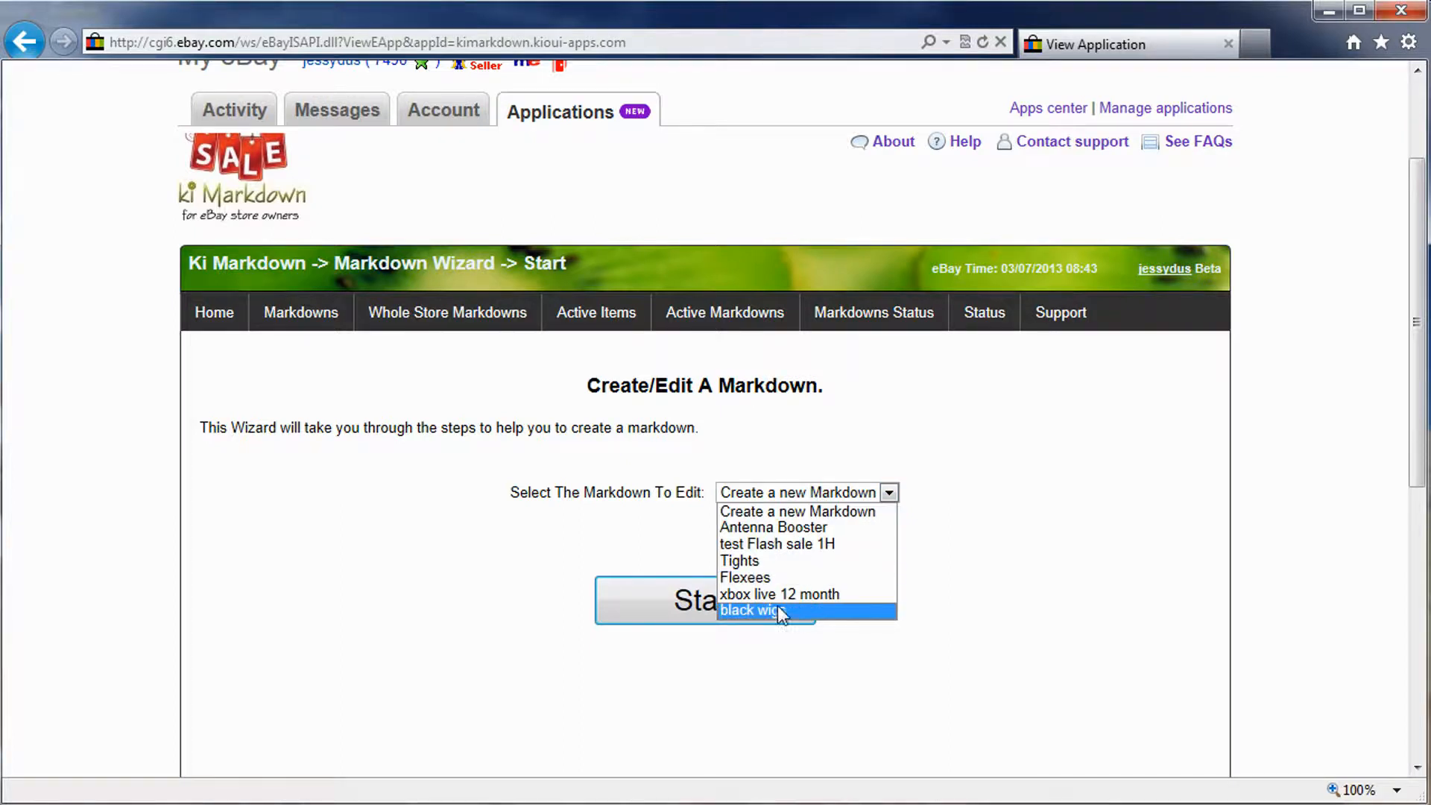
left_click(744, 594)
left_click(743, 609)
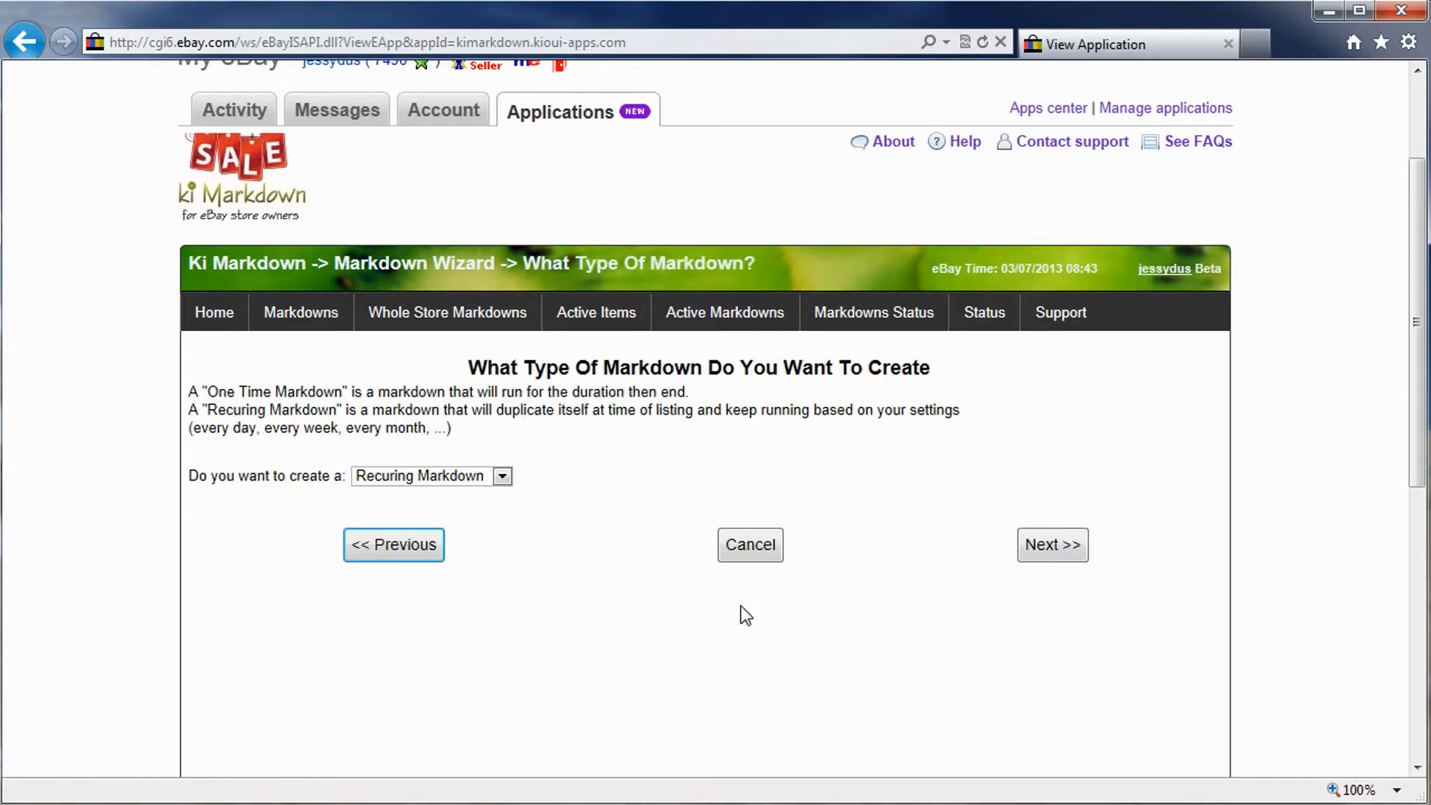
Keep the recurring type, name, discount, dates and termination setting, and continue to the recurring settings.
left_click(1055, 545)
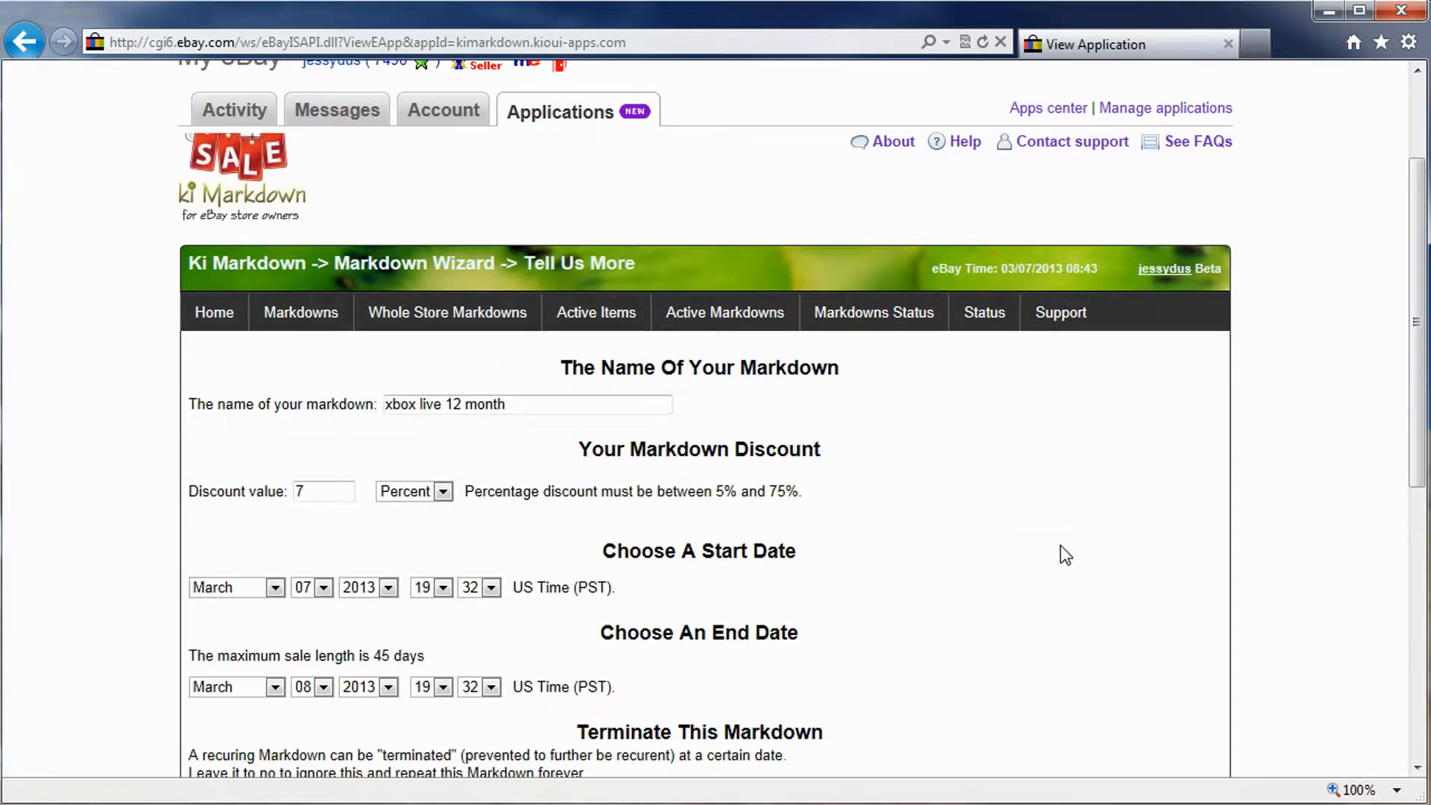
scroll(1032, 546, "down", 3)
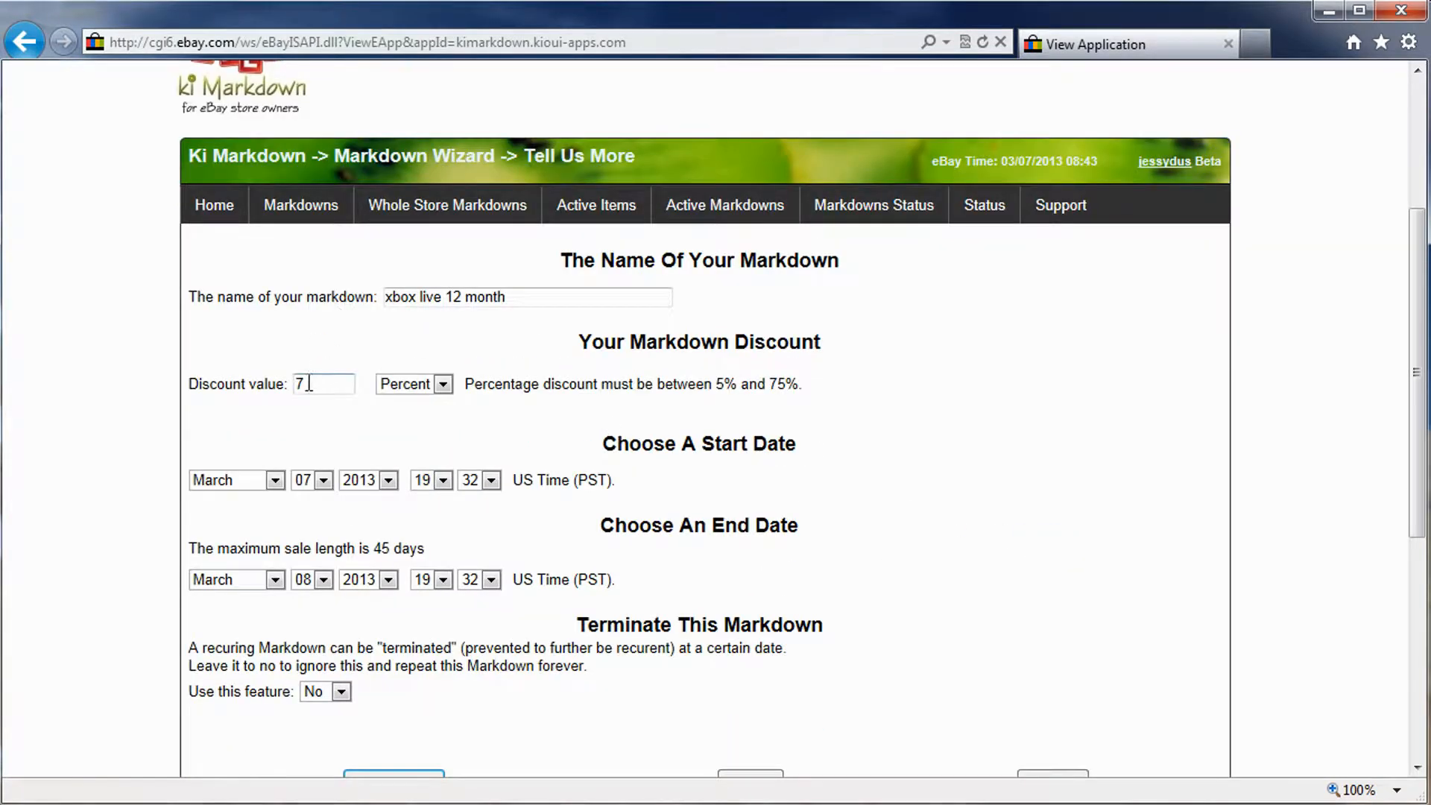
scroll(440, 659, "down", 5)
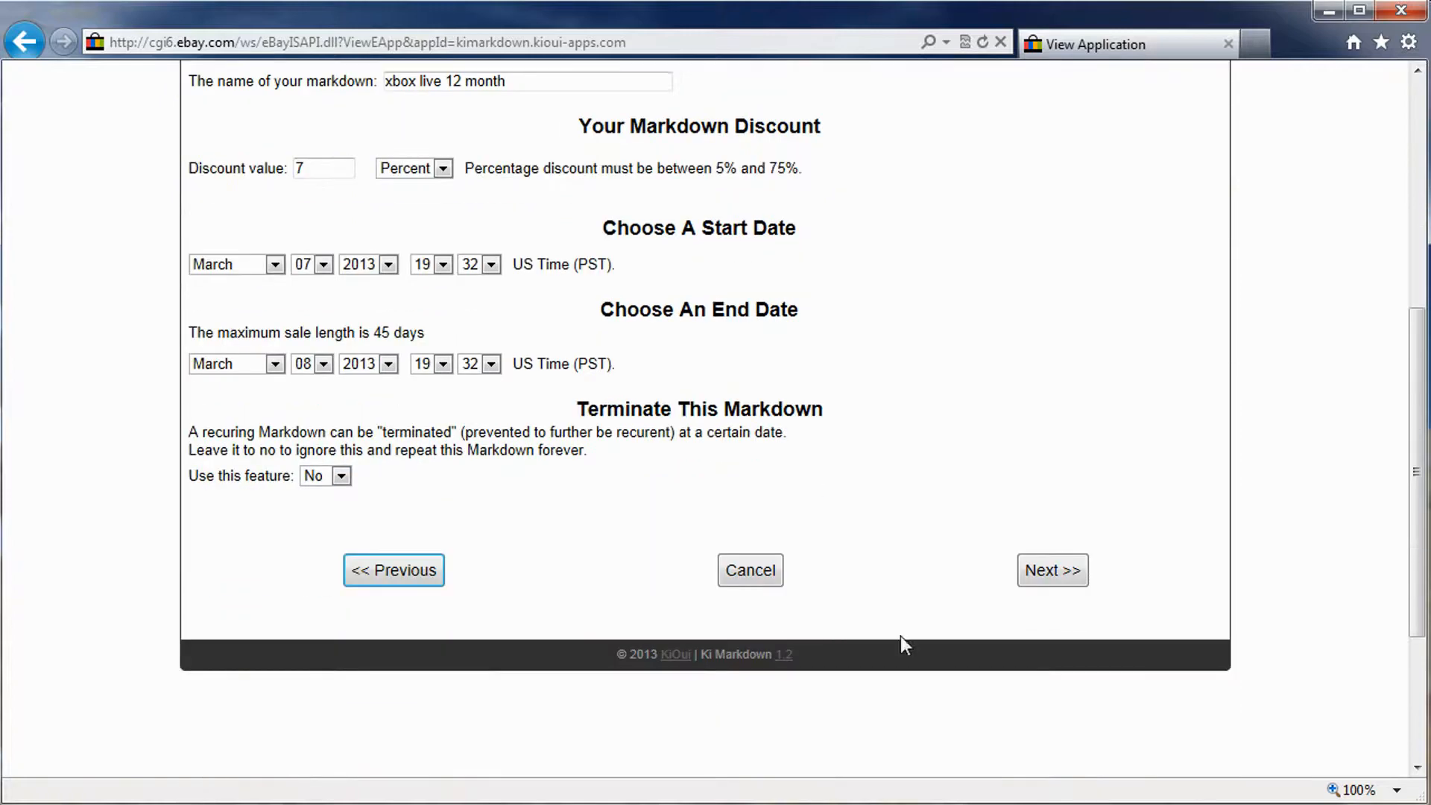
left_click(1085, 574)
Set the markdown to repeat every 2 Days, keep the other recurring settings, and continue to the item filters.
scroll(815, 408, "up", 5)
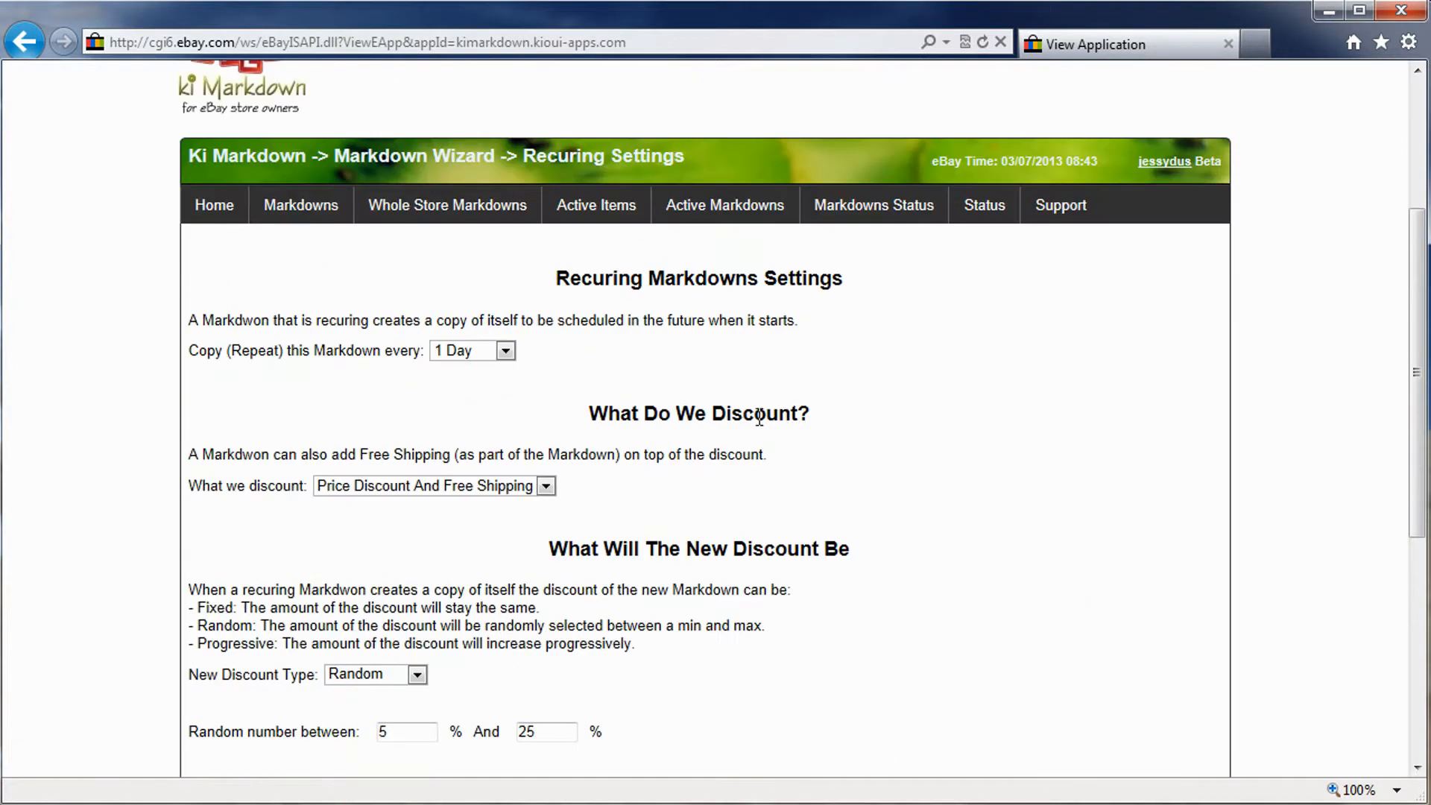
left_click(465, 354)
left_click(459, 383)
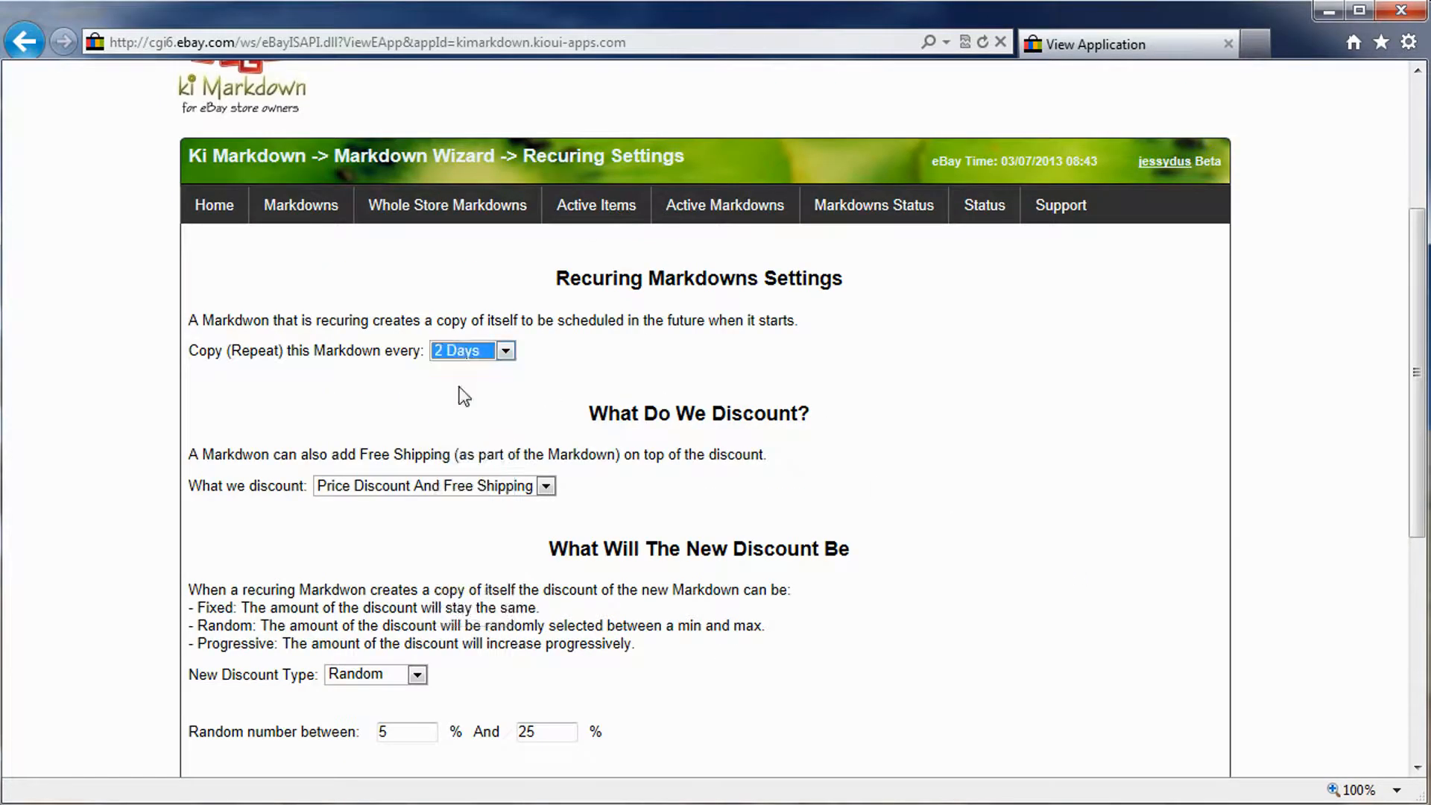
left_click(1088, 472)
scroll(1088, 472, "down", 5)
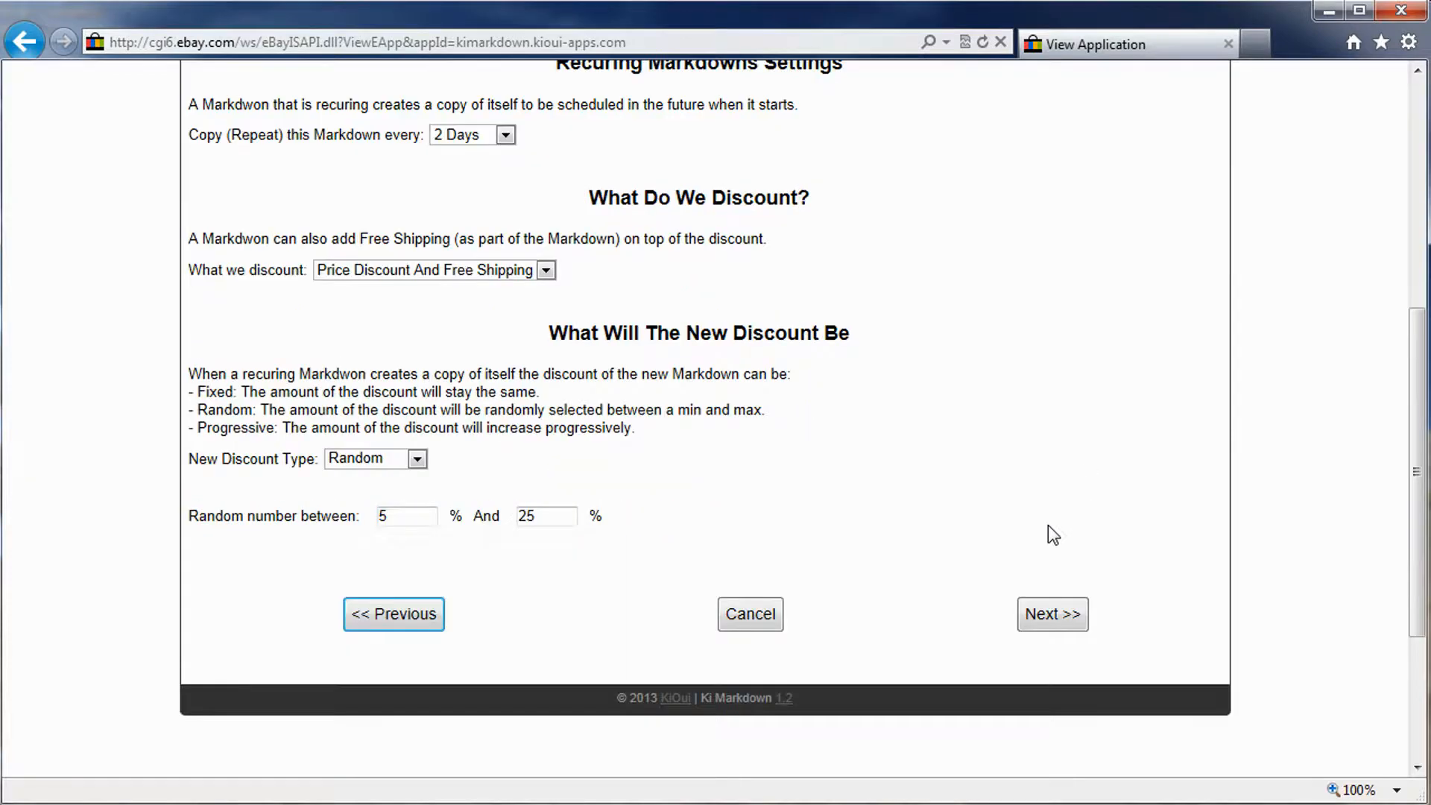
left_click(1060, 625)
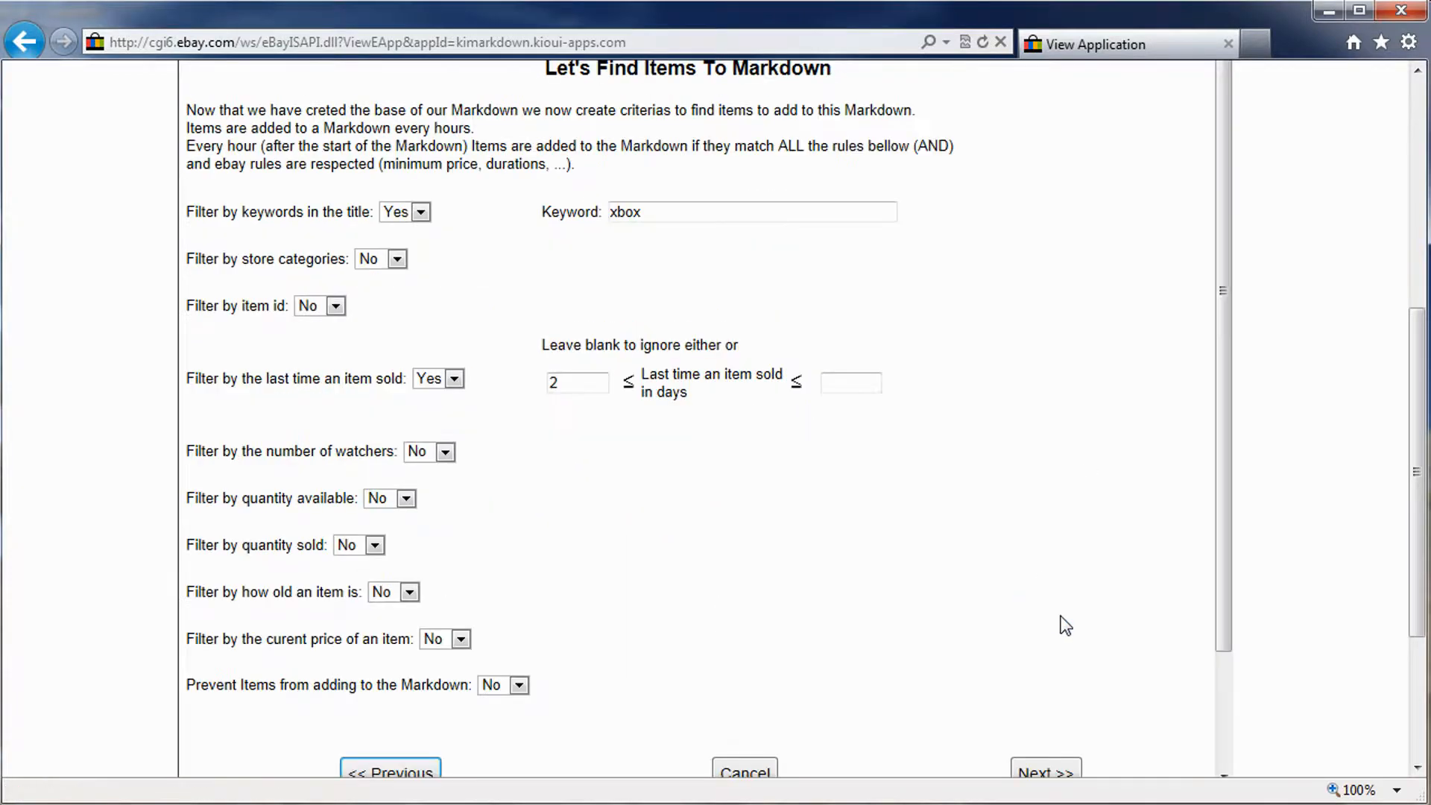
Keep the existing item filters, schedule the edited "xbox live 12 month" markdown, and open its record from the list of markdowns.
scroll(1055, 600, "down", 3)
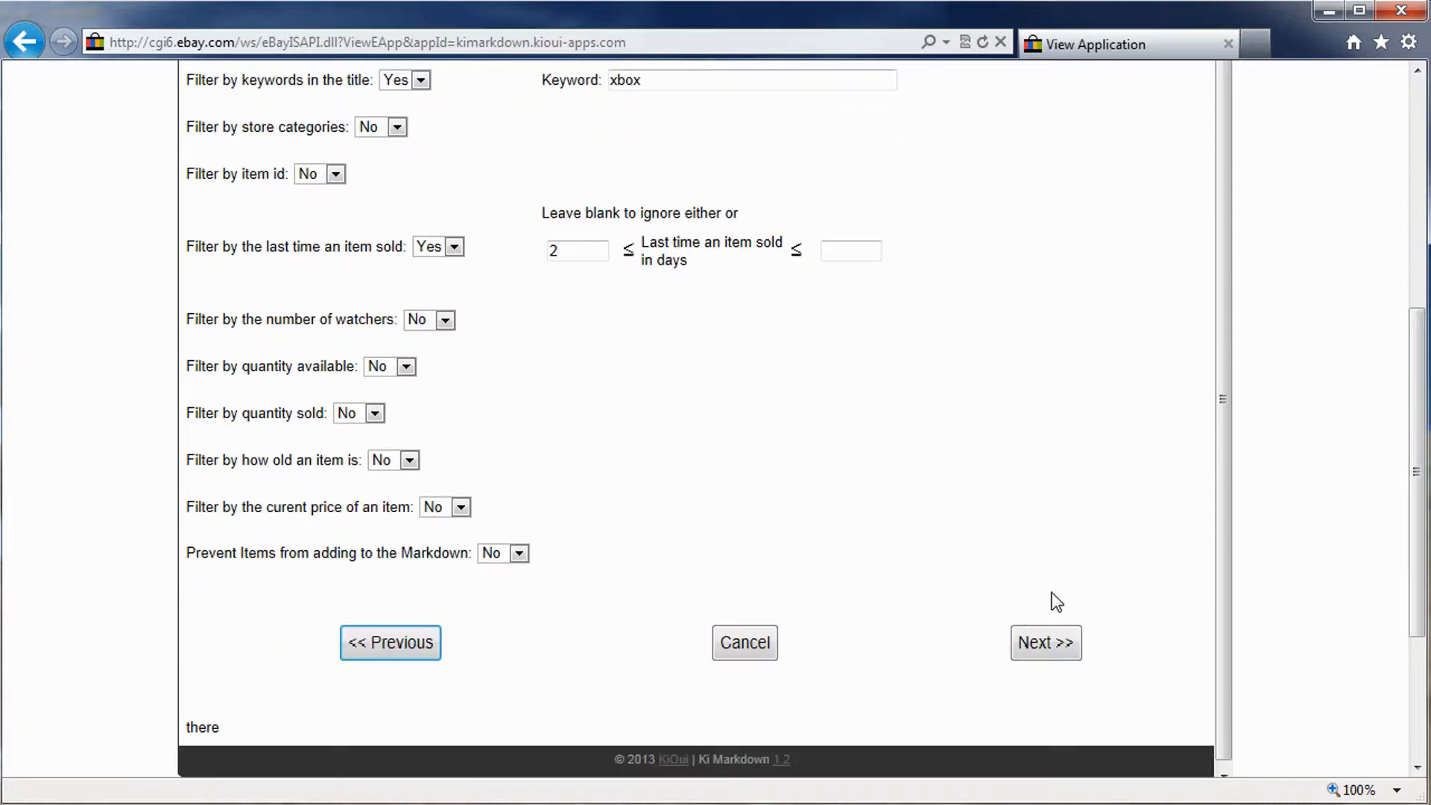
left_click(1073, 652)
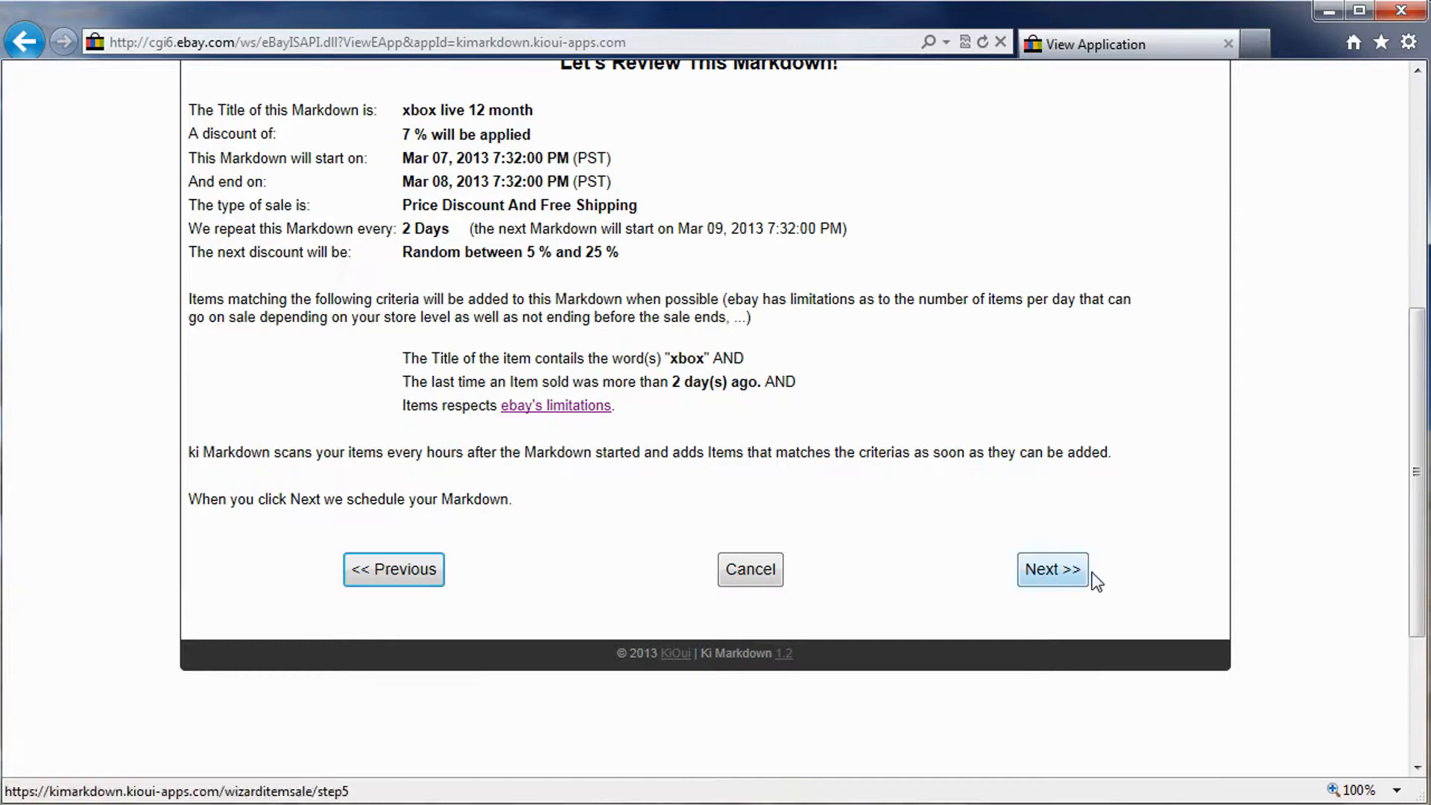
left_click(1053, 570)
scroll(732, 466, "up", 3)
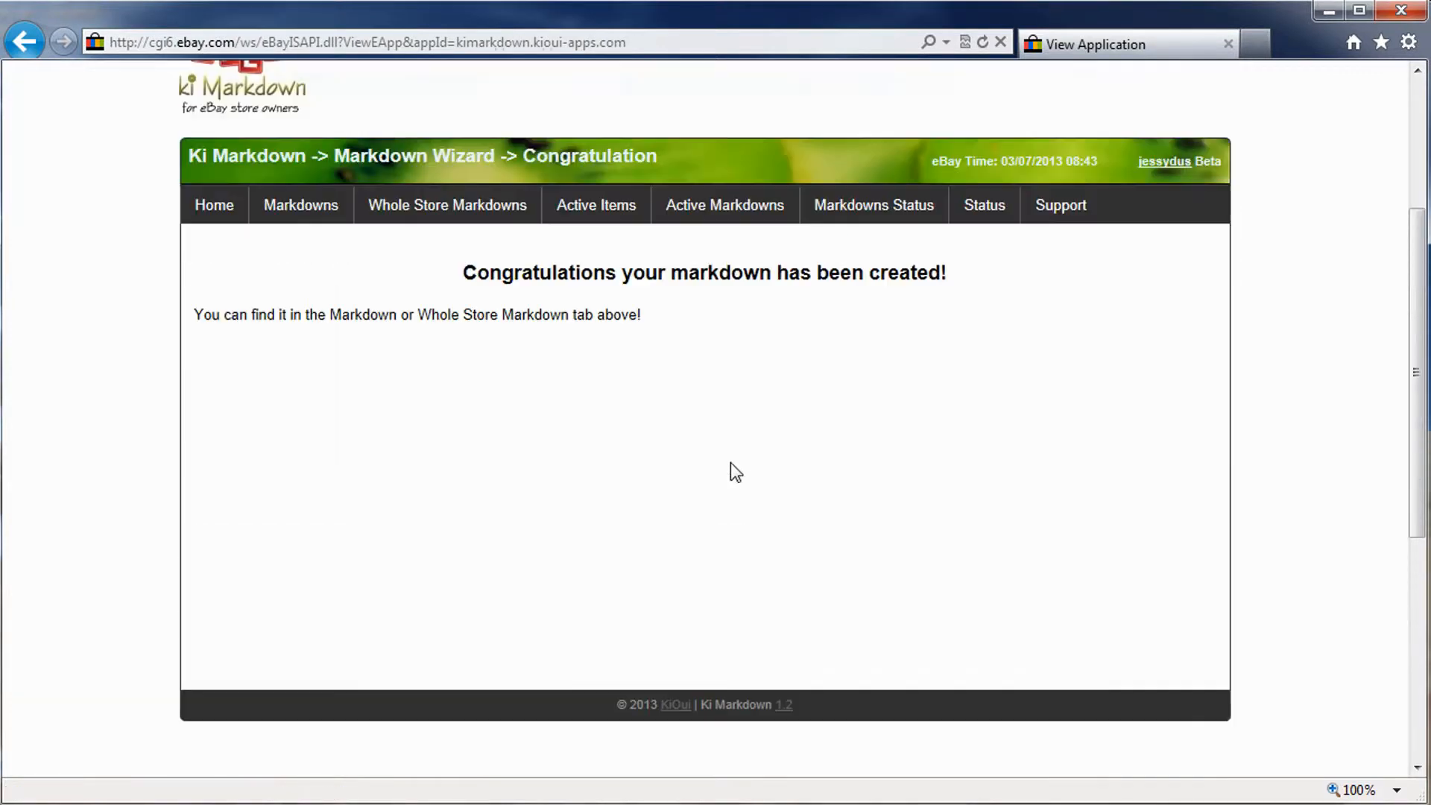
mouse_move(320, 216)
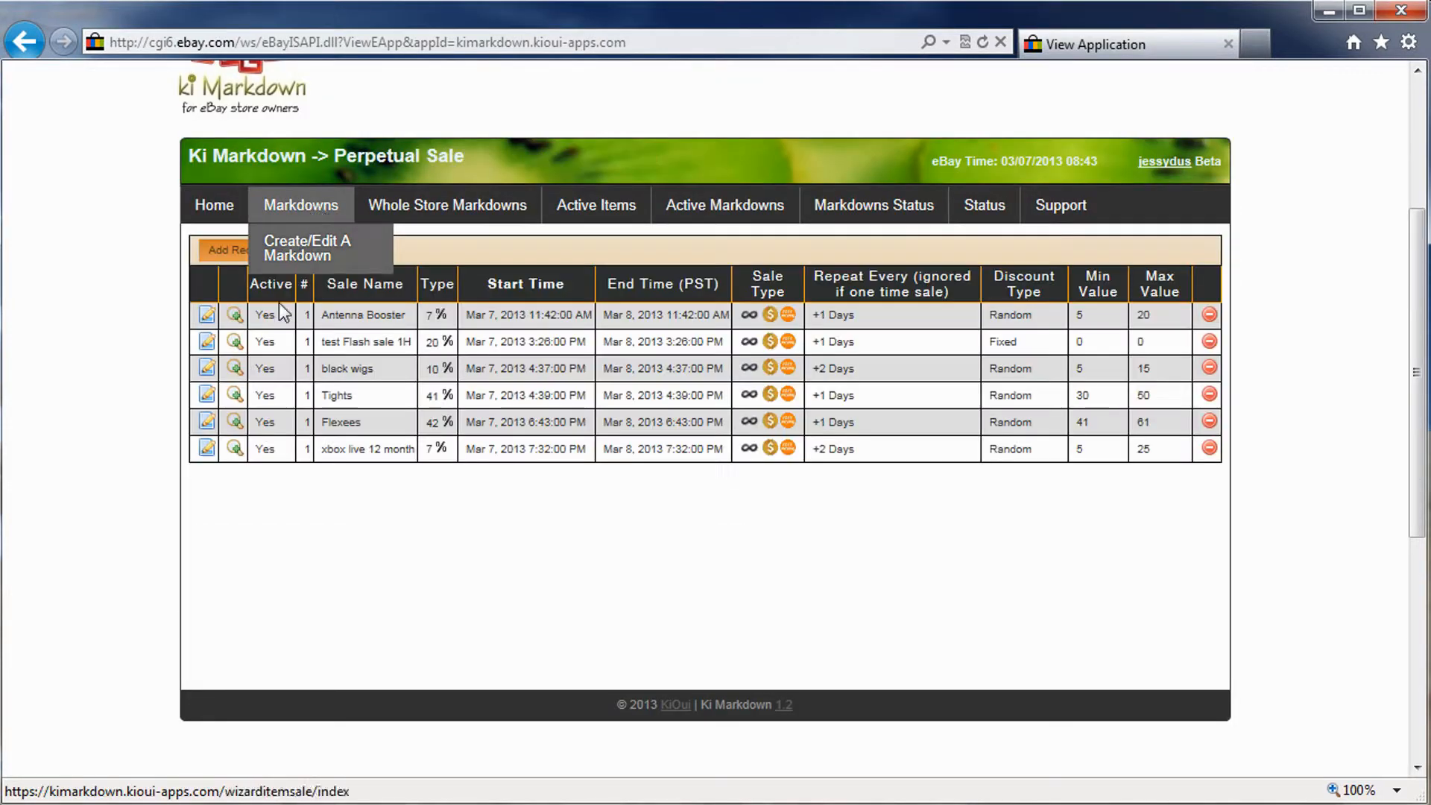
left_click(210, 448)
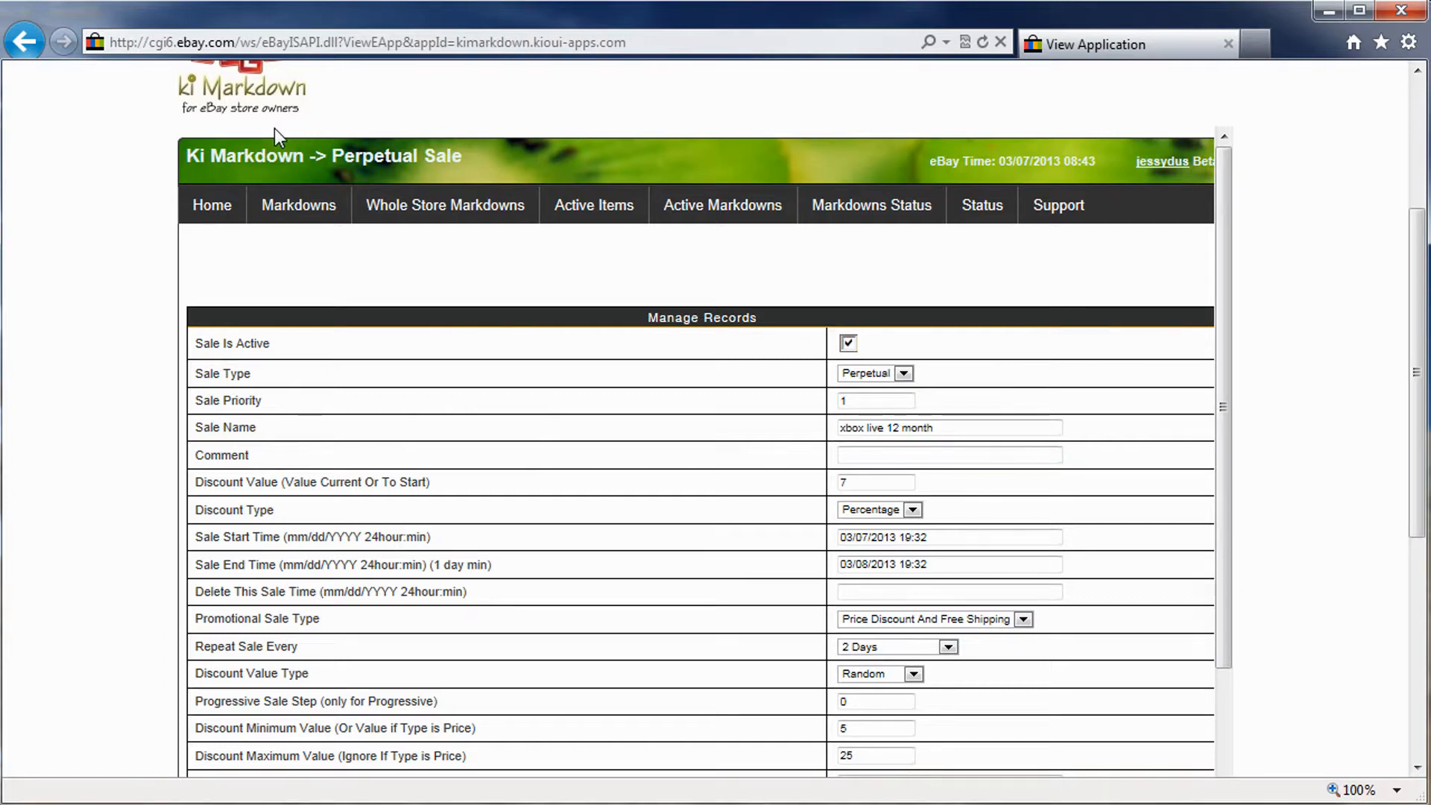
Return to the Ki Markdown home page and show the available support options.
left_click(213, 209)
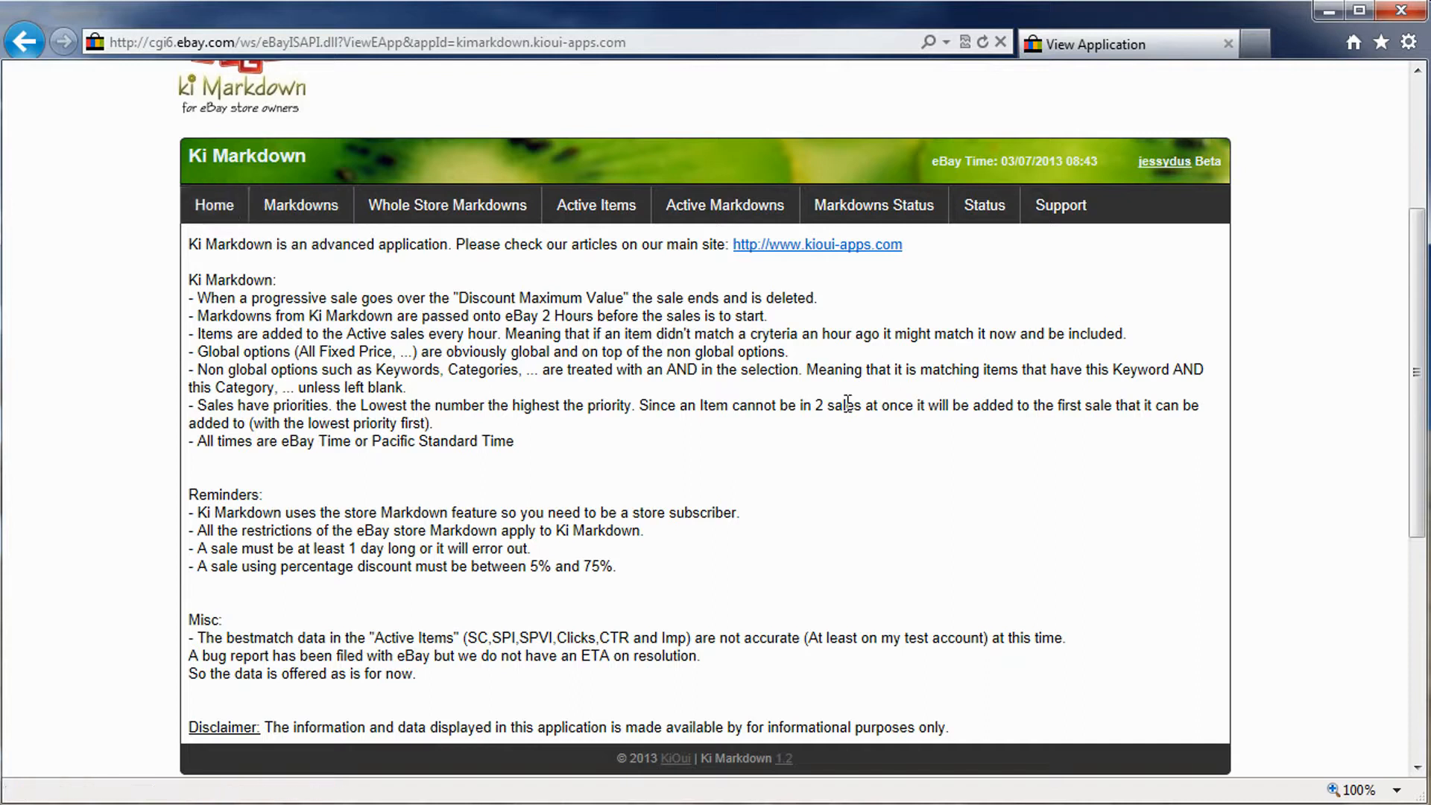
mouse_move(1061, 212)
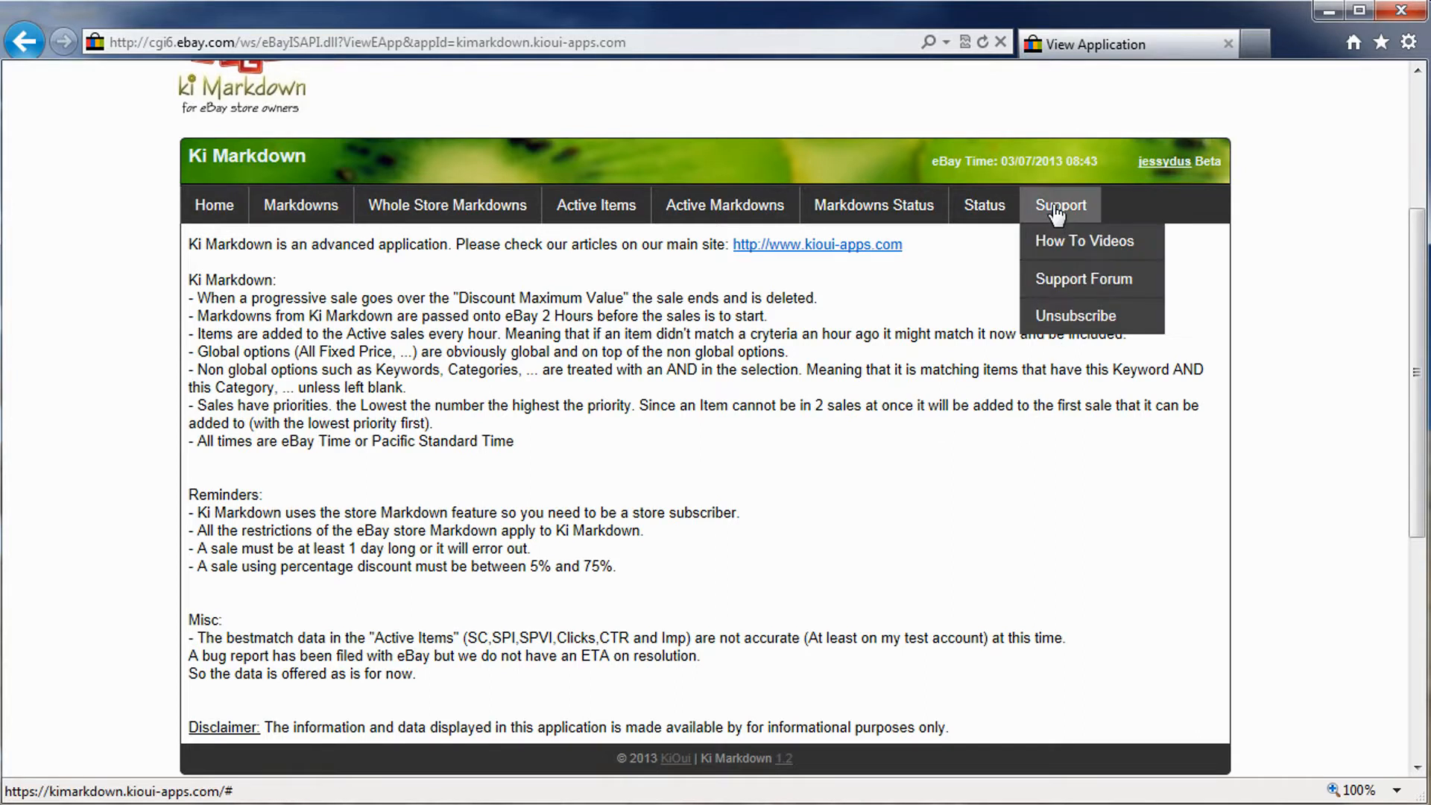